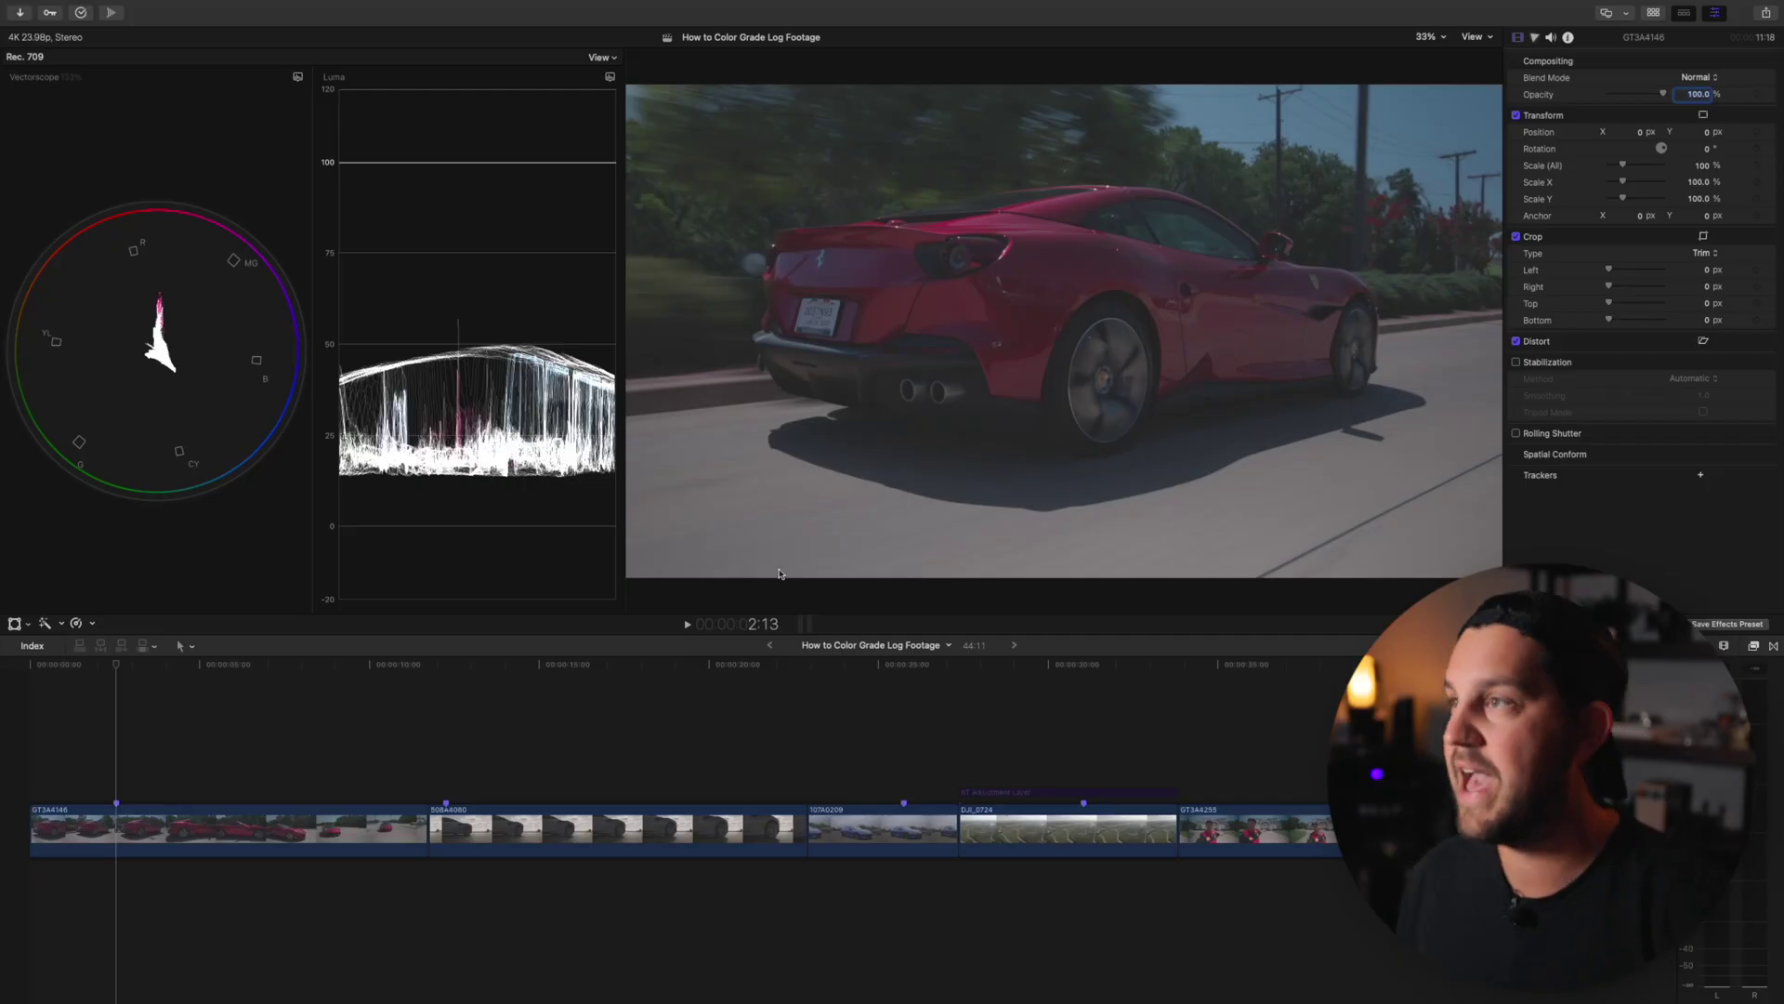
Step: Add a Color Wheels correction to the first clip, GT3A4146, and open its color controls
left_click(116, 821)
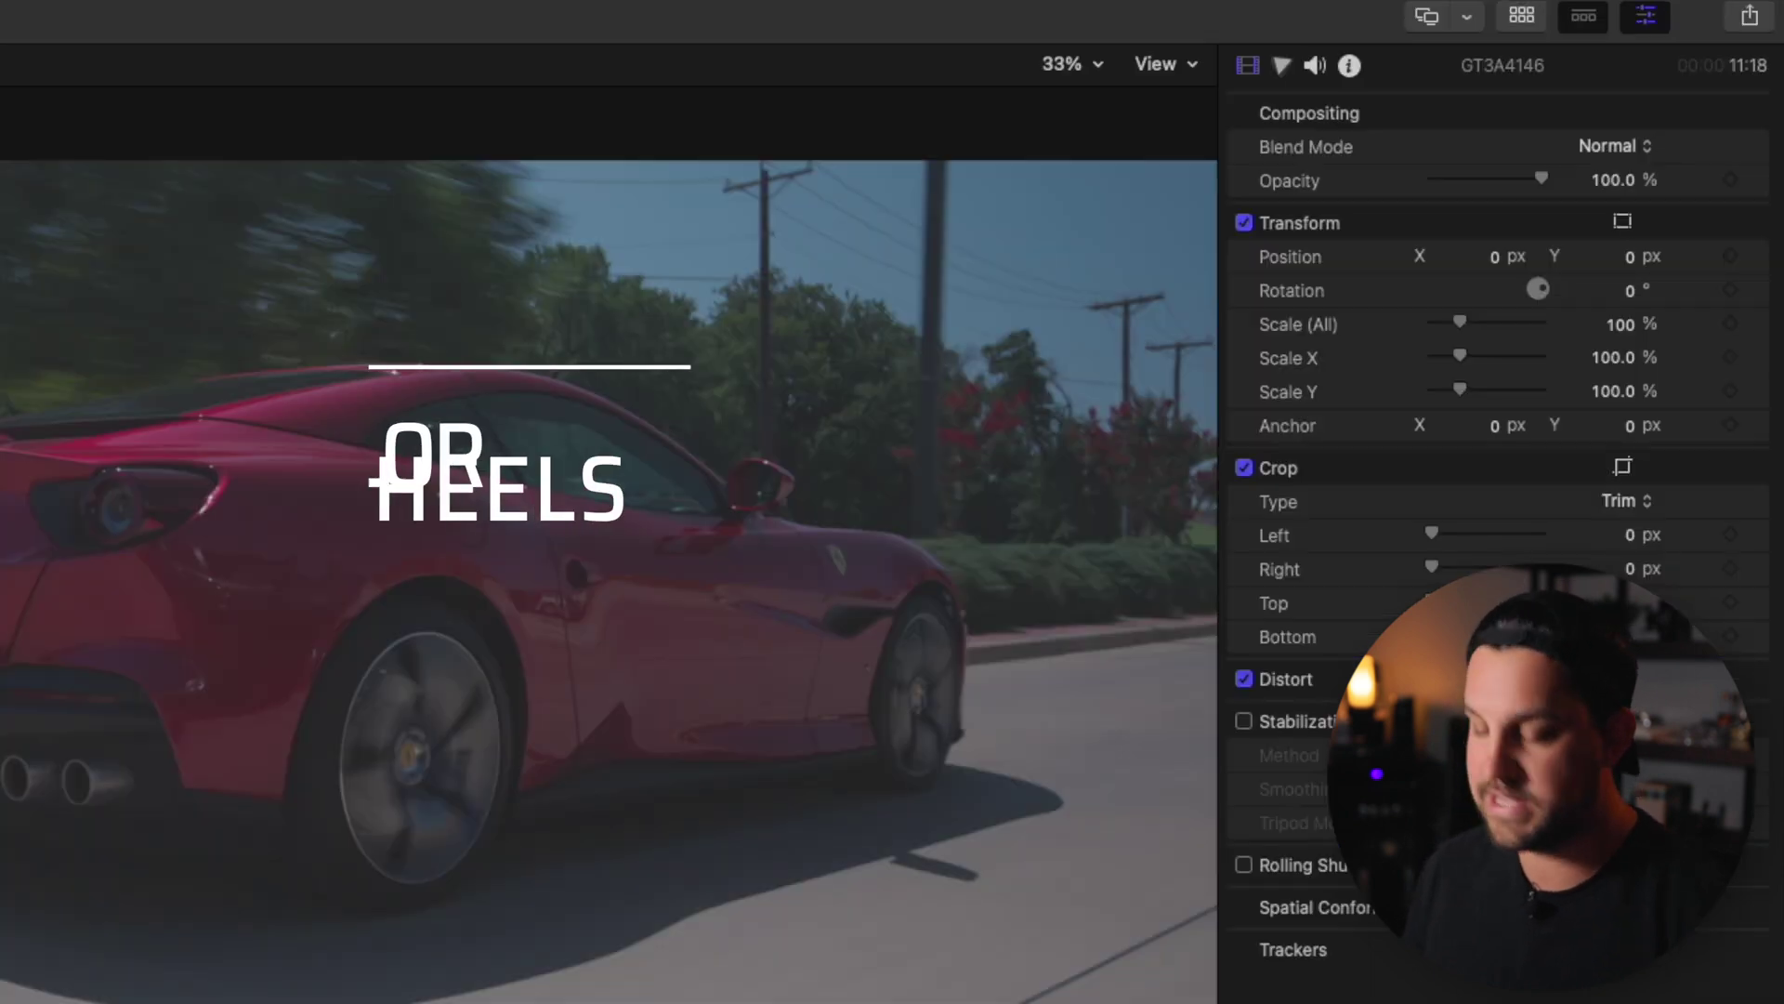
key("ctrl+c")
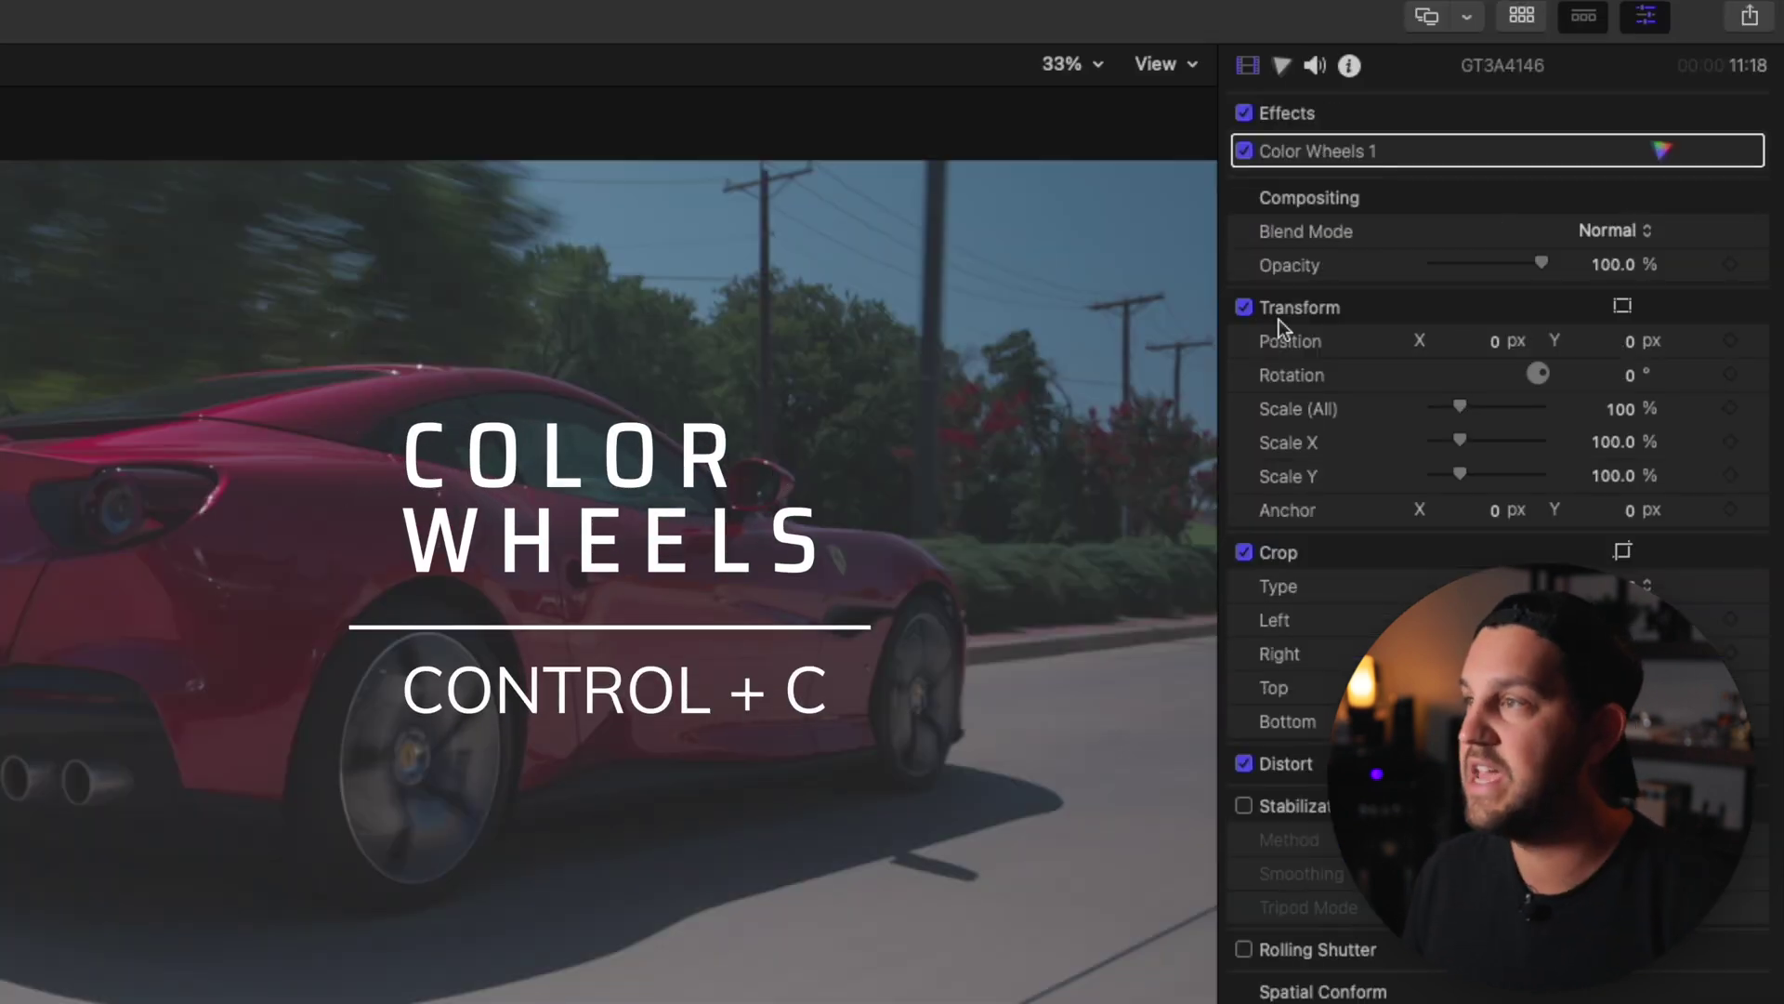
left_click(1474, 150)
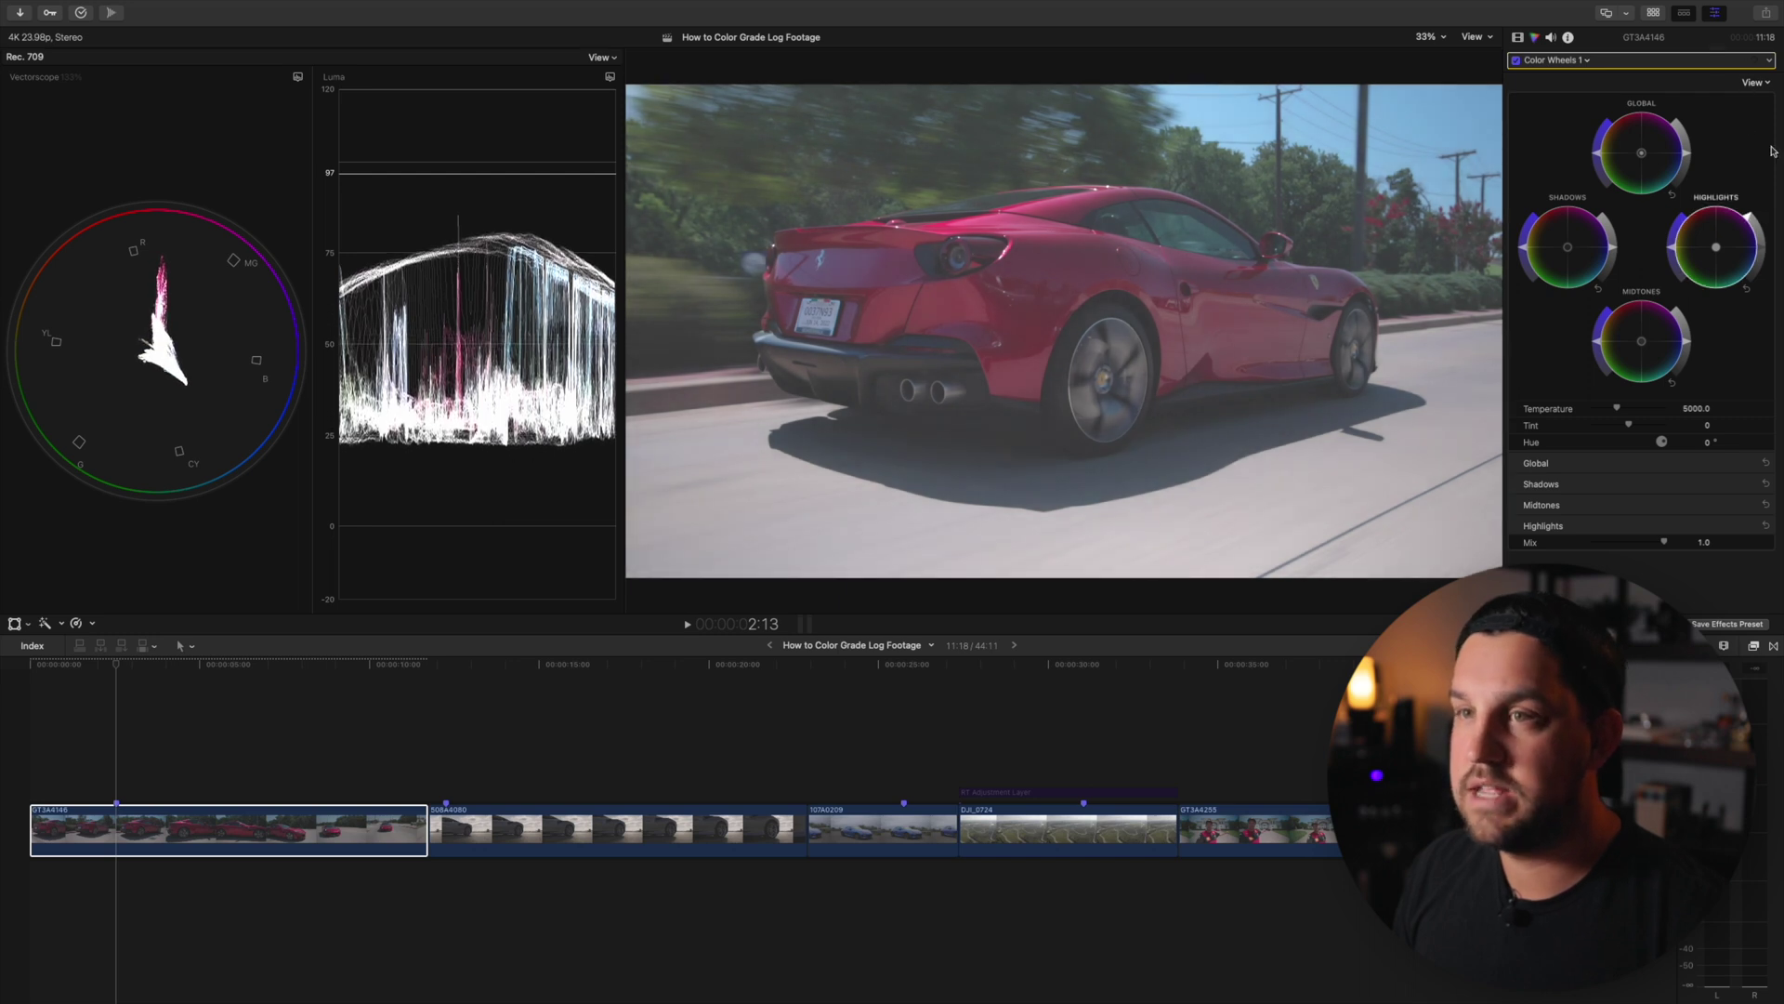
Step: Brighten the clip's highlights toward the top of the luma range and darken its shadows with the color wheels
left_click_drag(1750, 221, 1761, 173)
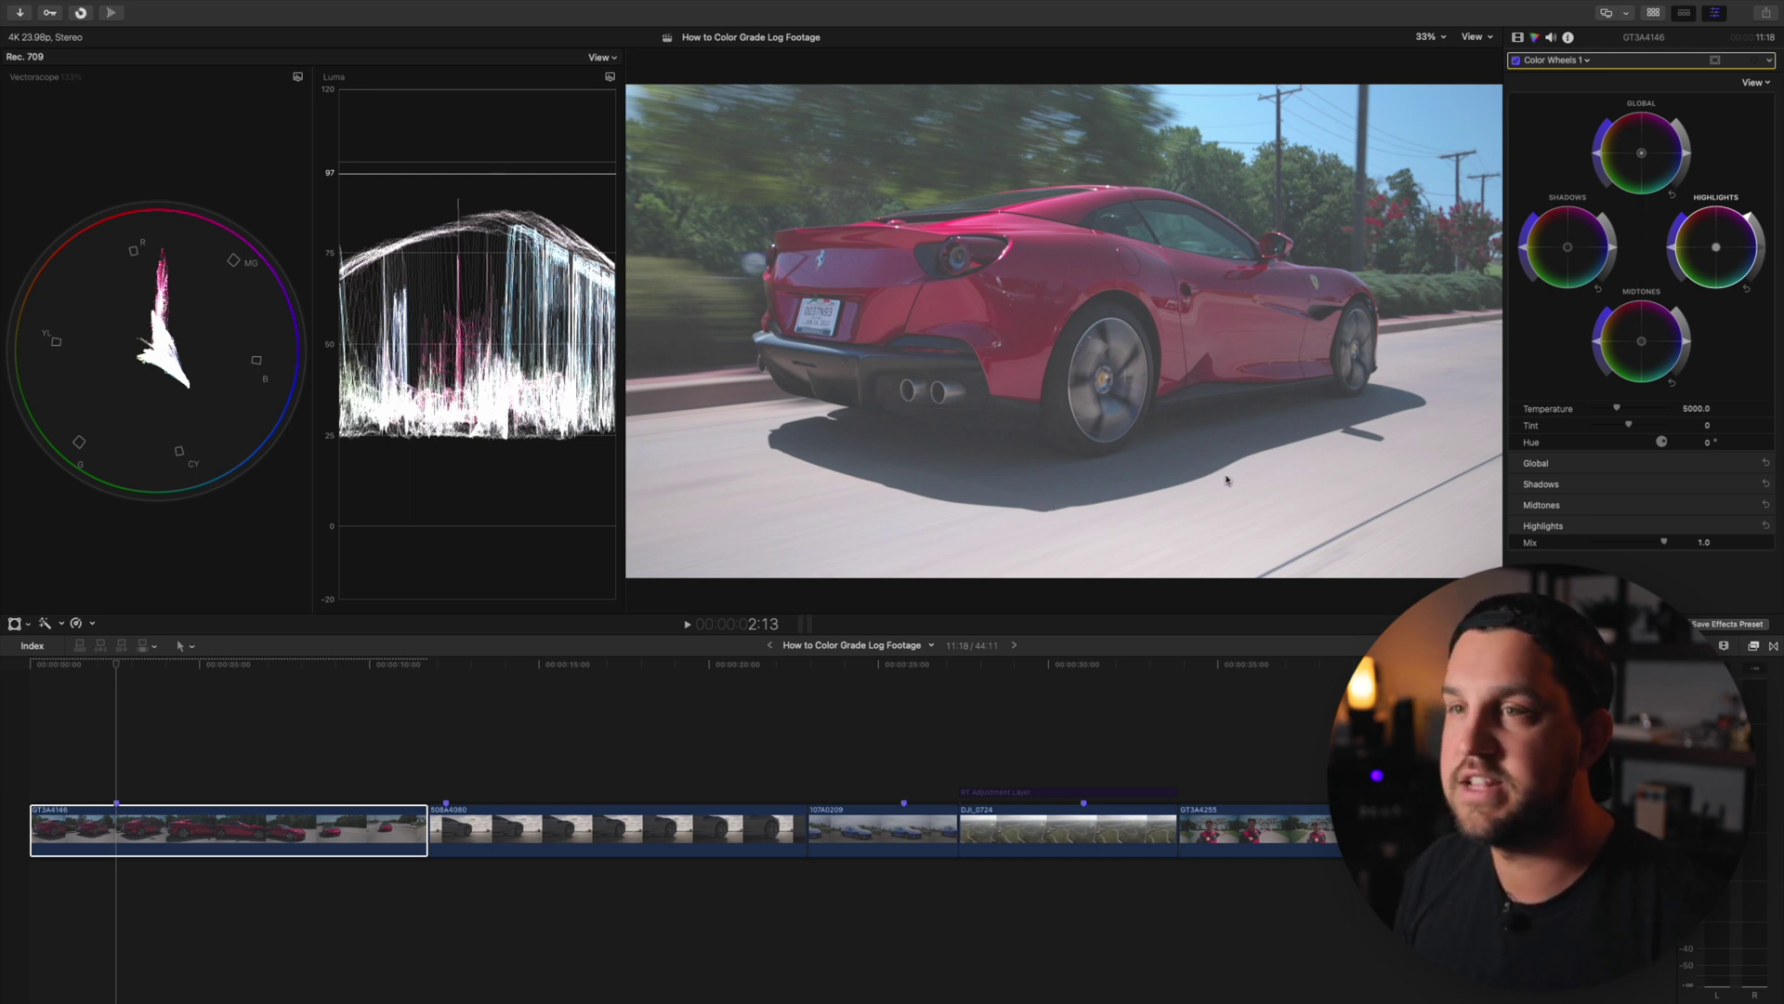
mouse_move(1753, 217)
left_mouse_down()
mouse_move(1736, 188)
mouse_move(1756, 212)
left_mouse_up()
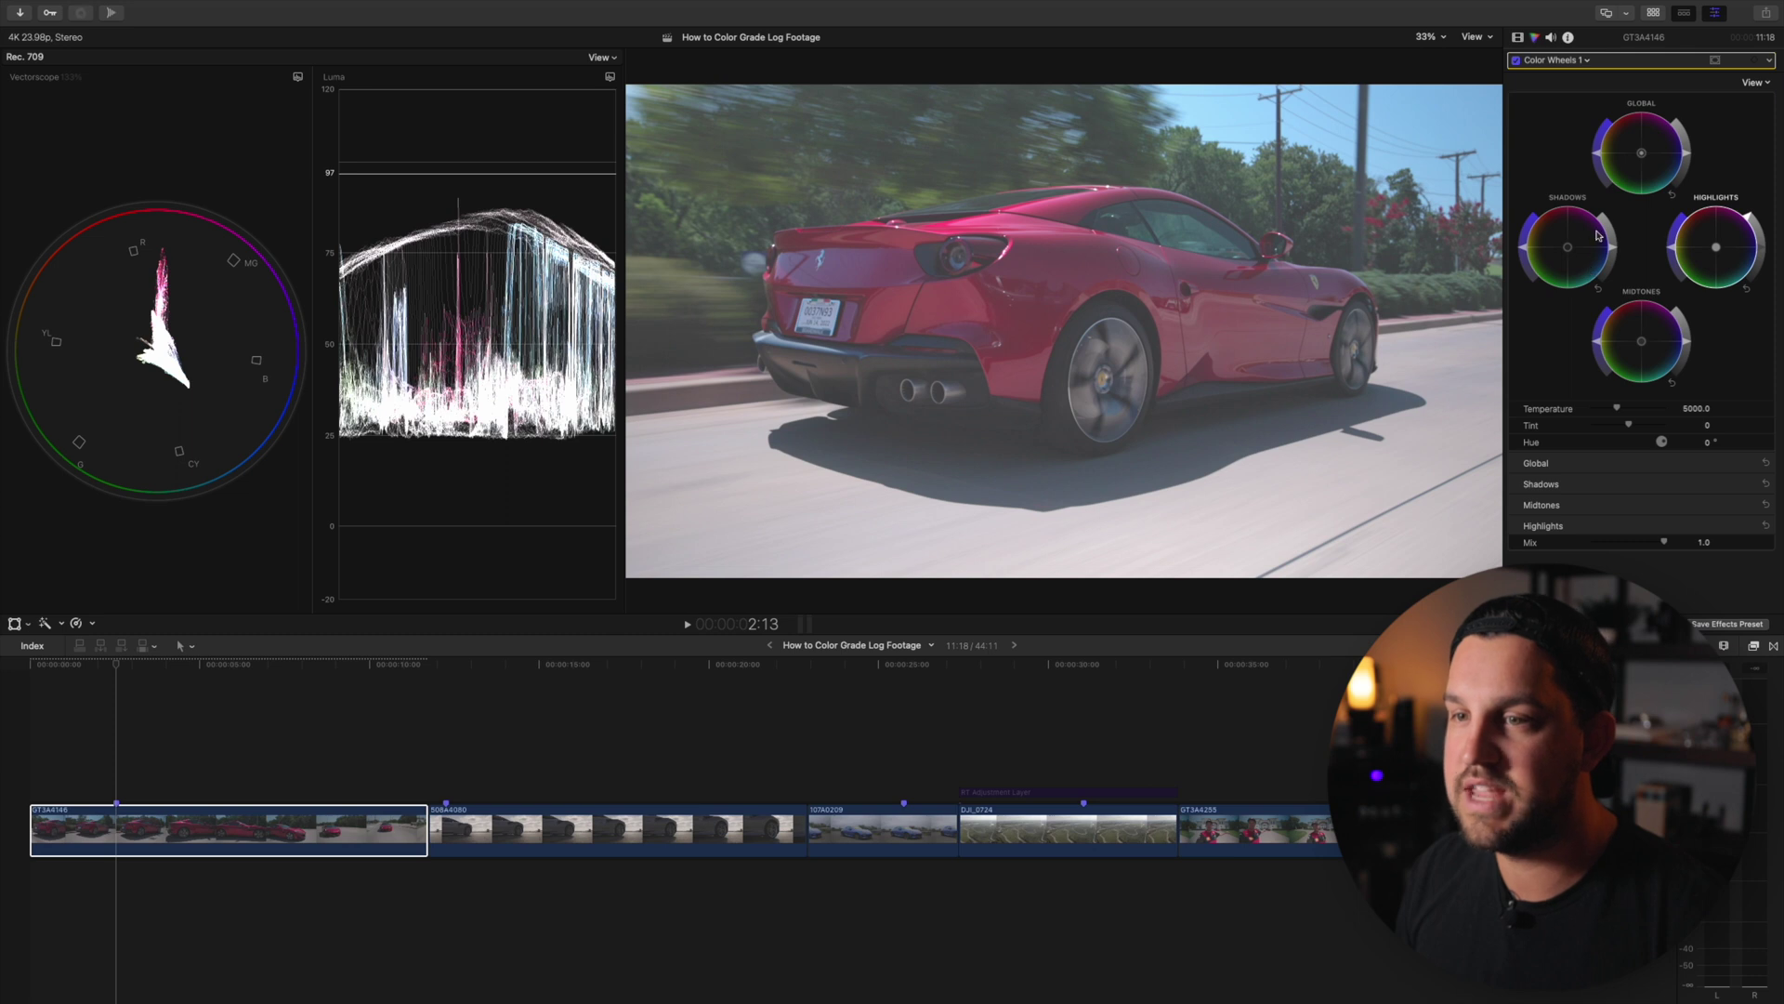
left_click_drag(1614, 249, 1611, 269)
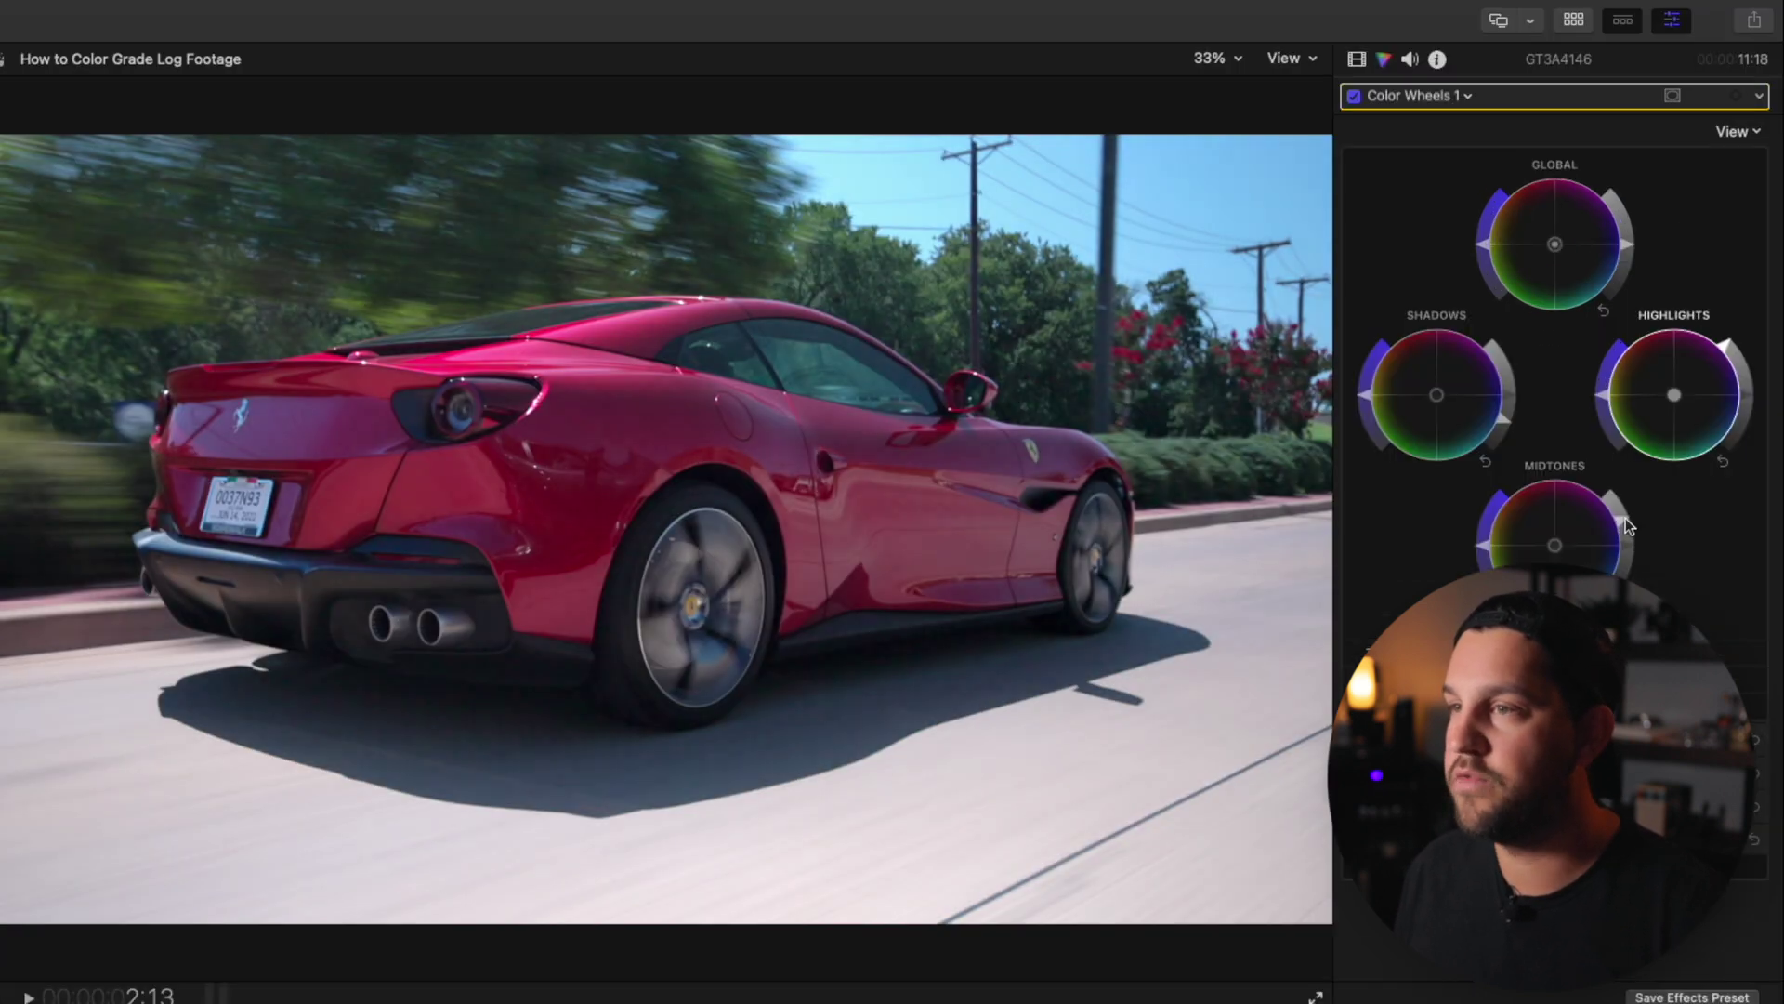
Step: Darken the clip's midtones slightly and raise its global saturation a little with the color wheels
left_click_drag(1620, 485, 1647, 545)
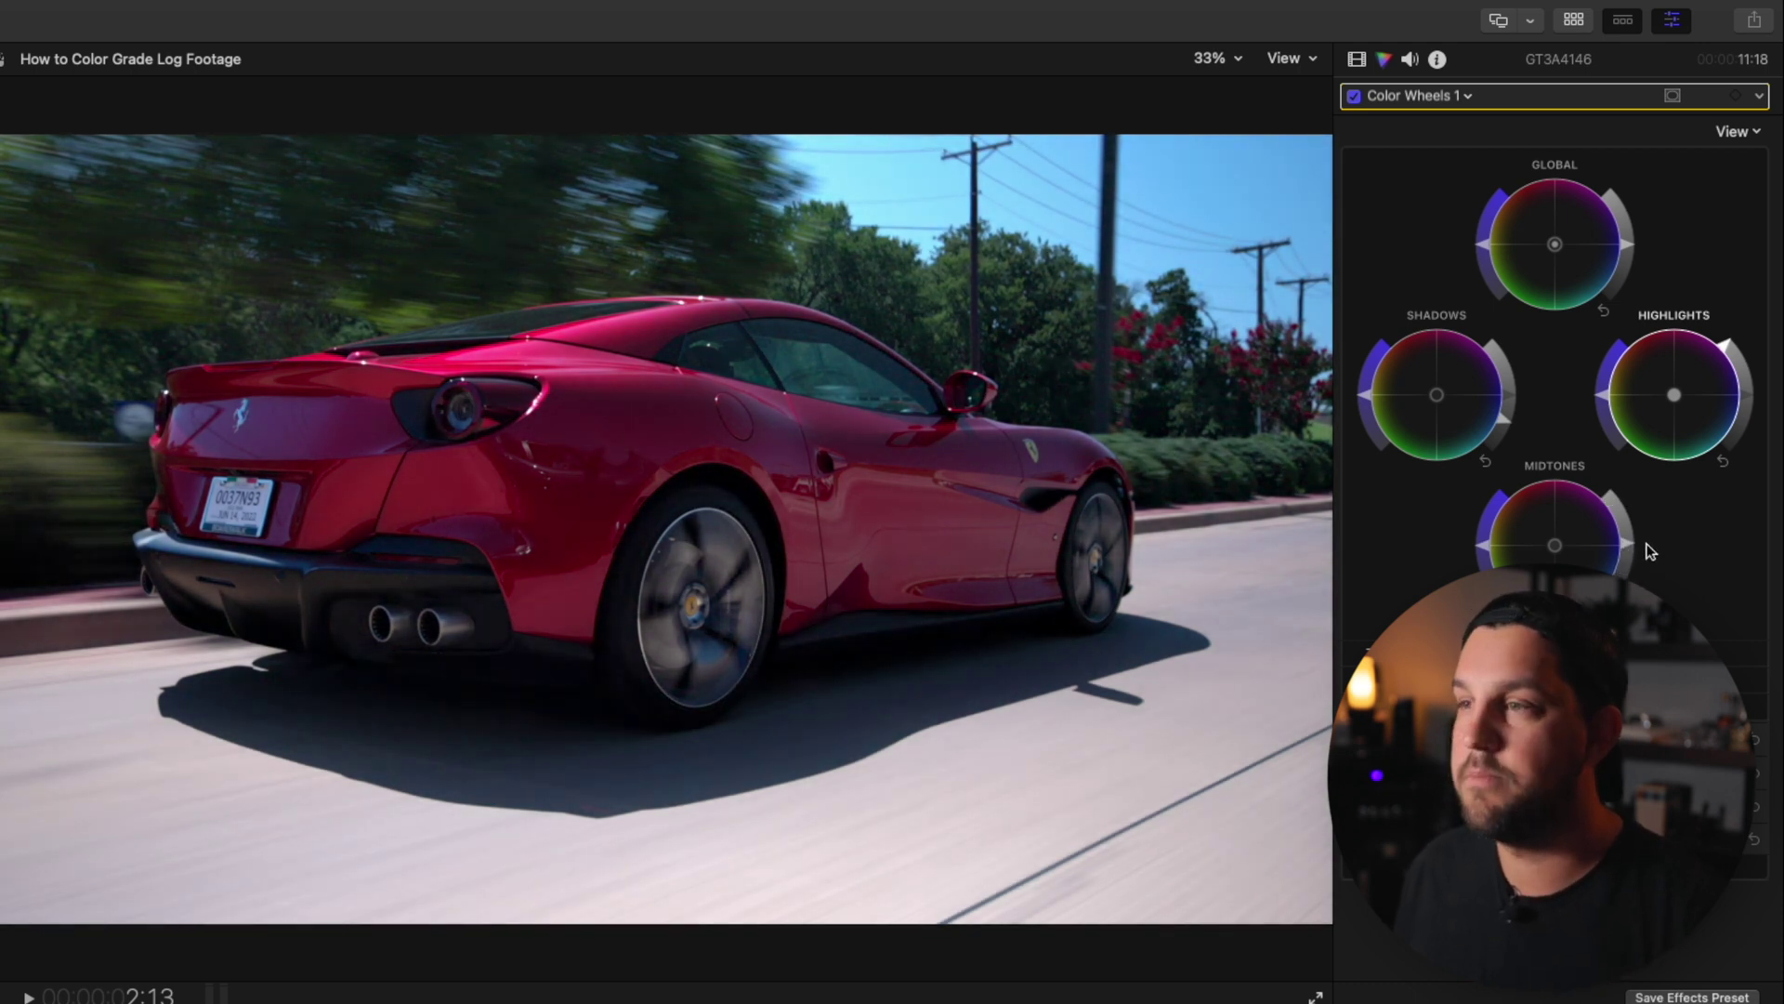
mouse_move(1647, 533)
left_mouse_down()
mouse_move(1643, 510)
mouse_move(1632, 546)
left_mouse_up()
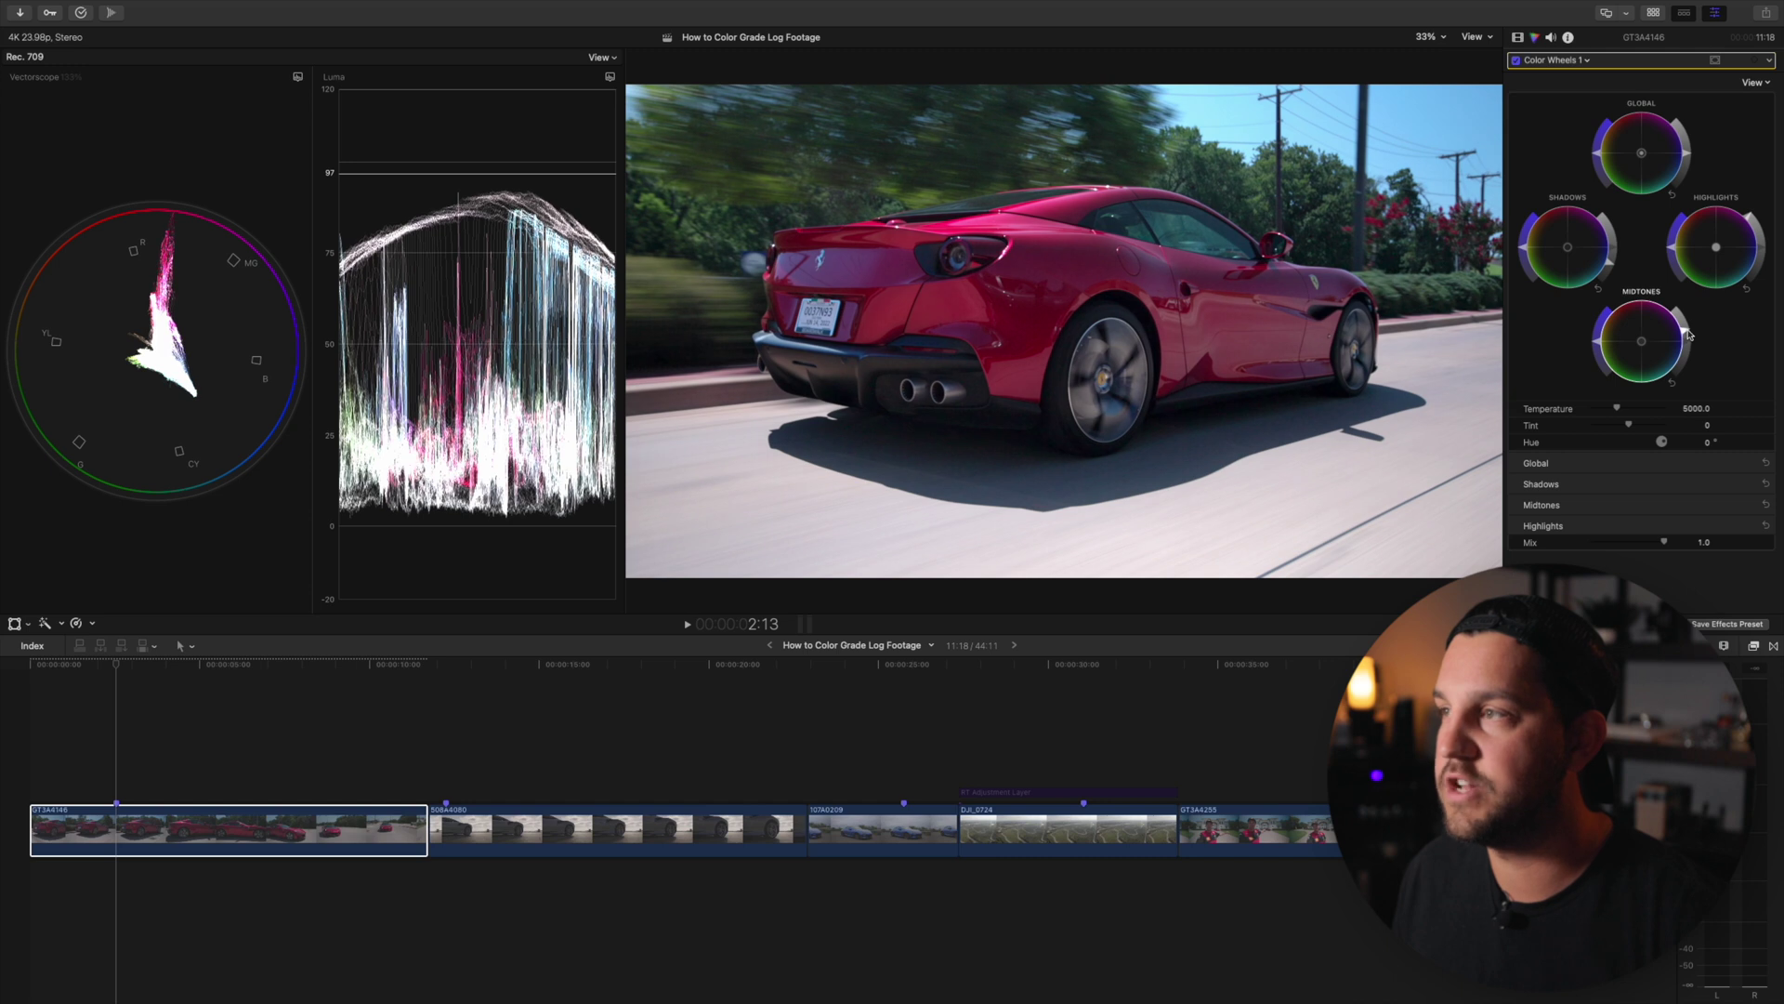
left_click_drag(1597, 158, 1598, 153)
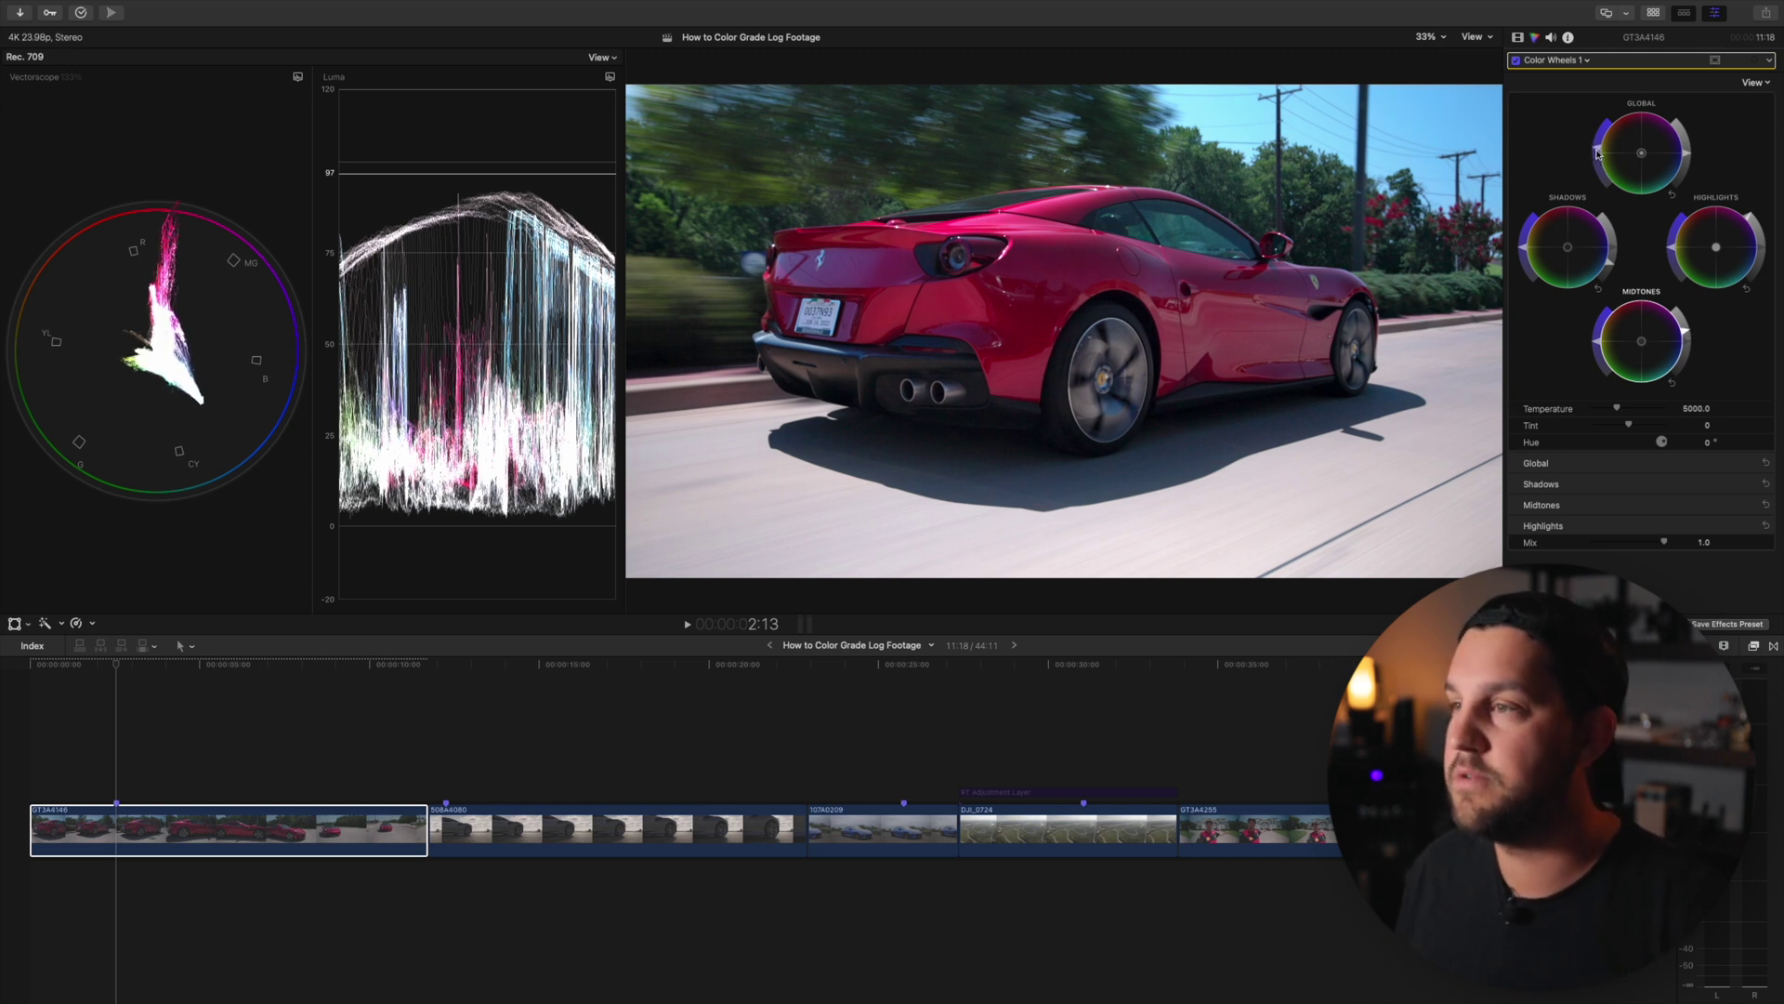
left_click_drag(1597, 154, 1599, 154)
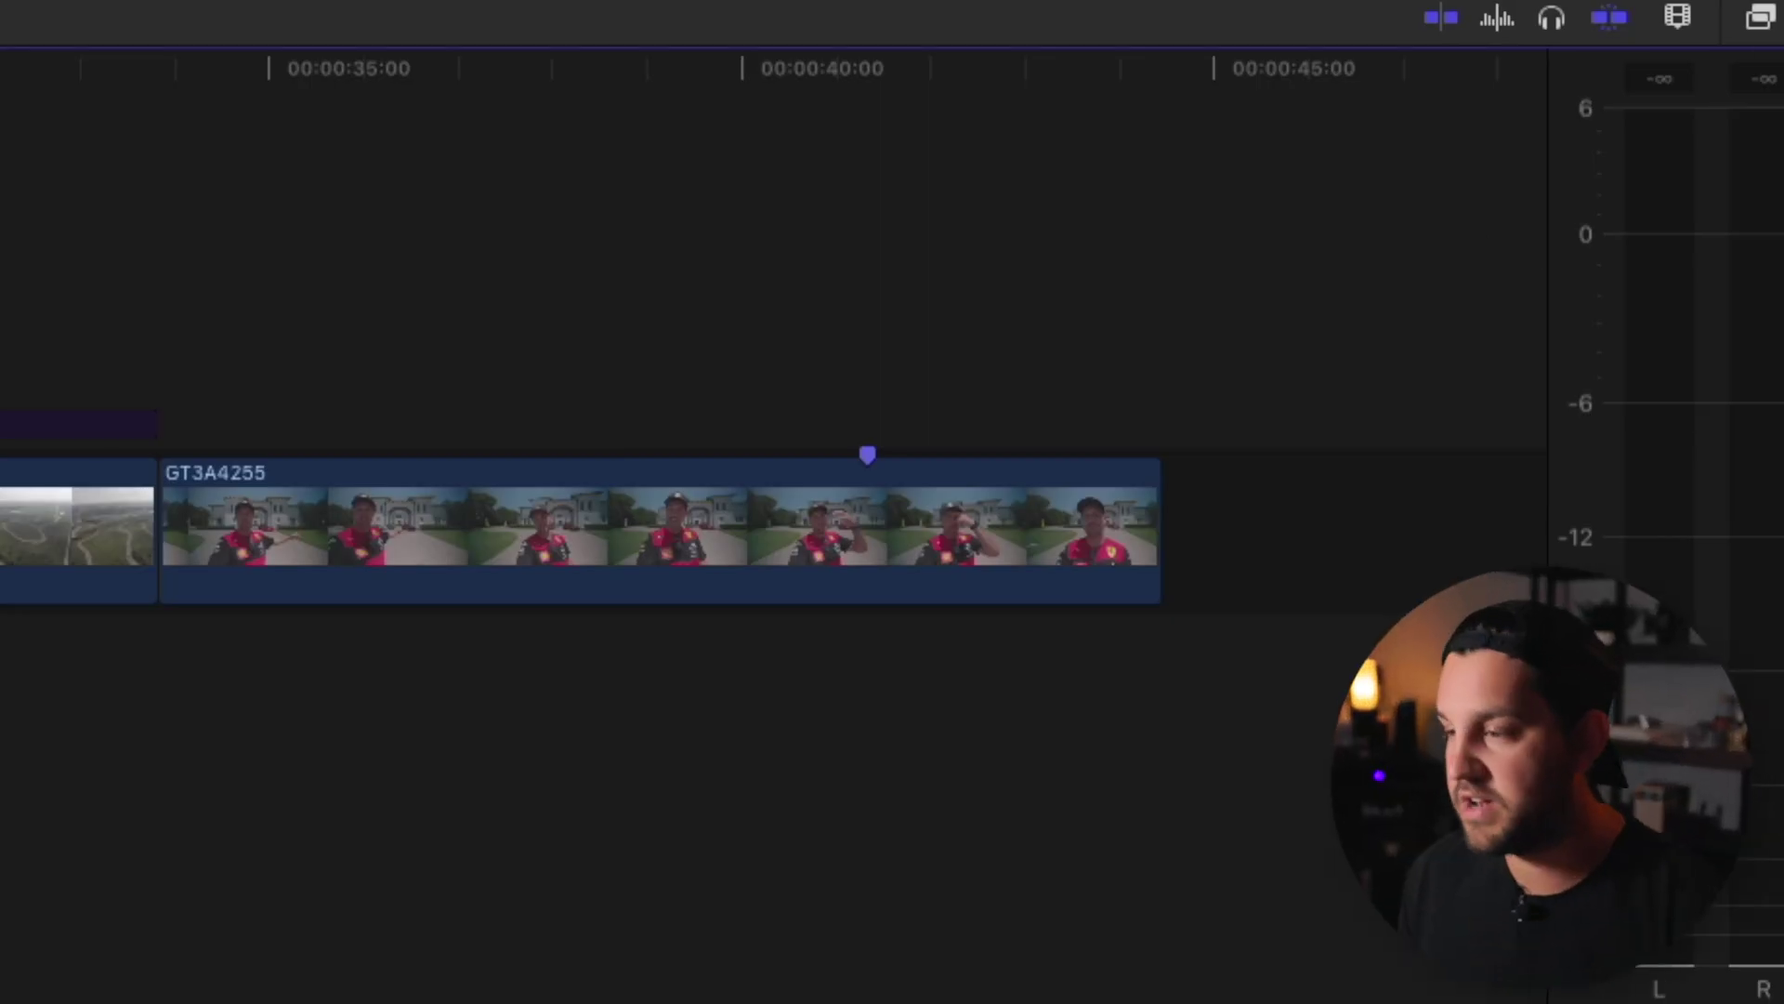
Step: Search the effects for "broad" and apply the Broadcast Safe effect to clip GT3A4146
left_click(1758, 19)
left_click(655, 973)
type("broa")
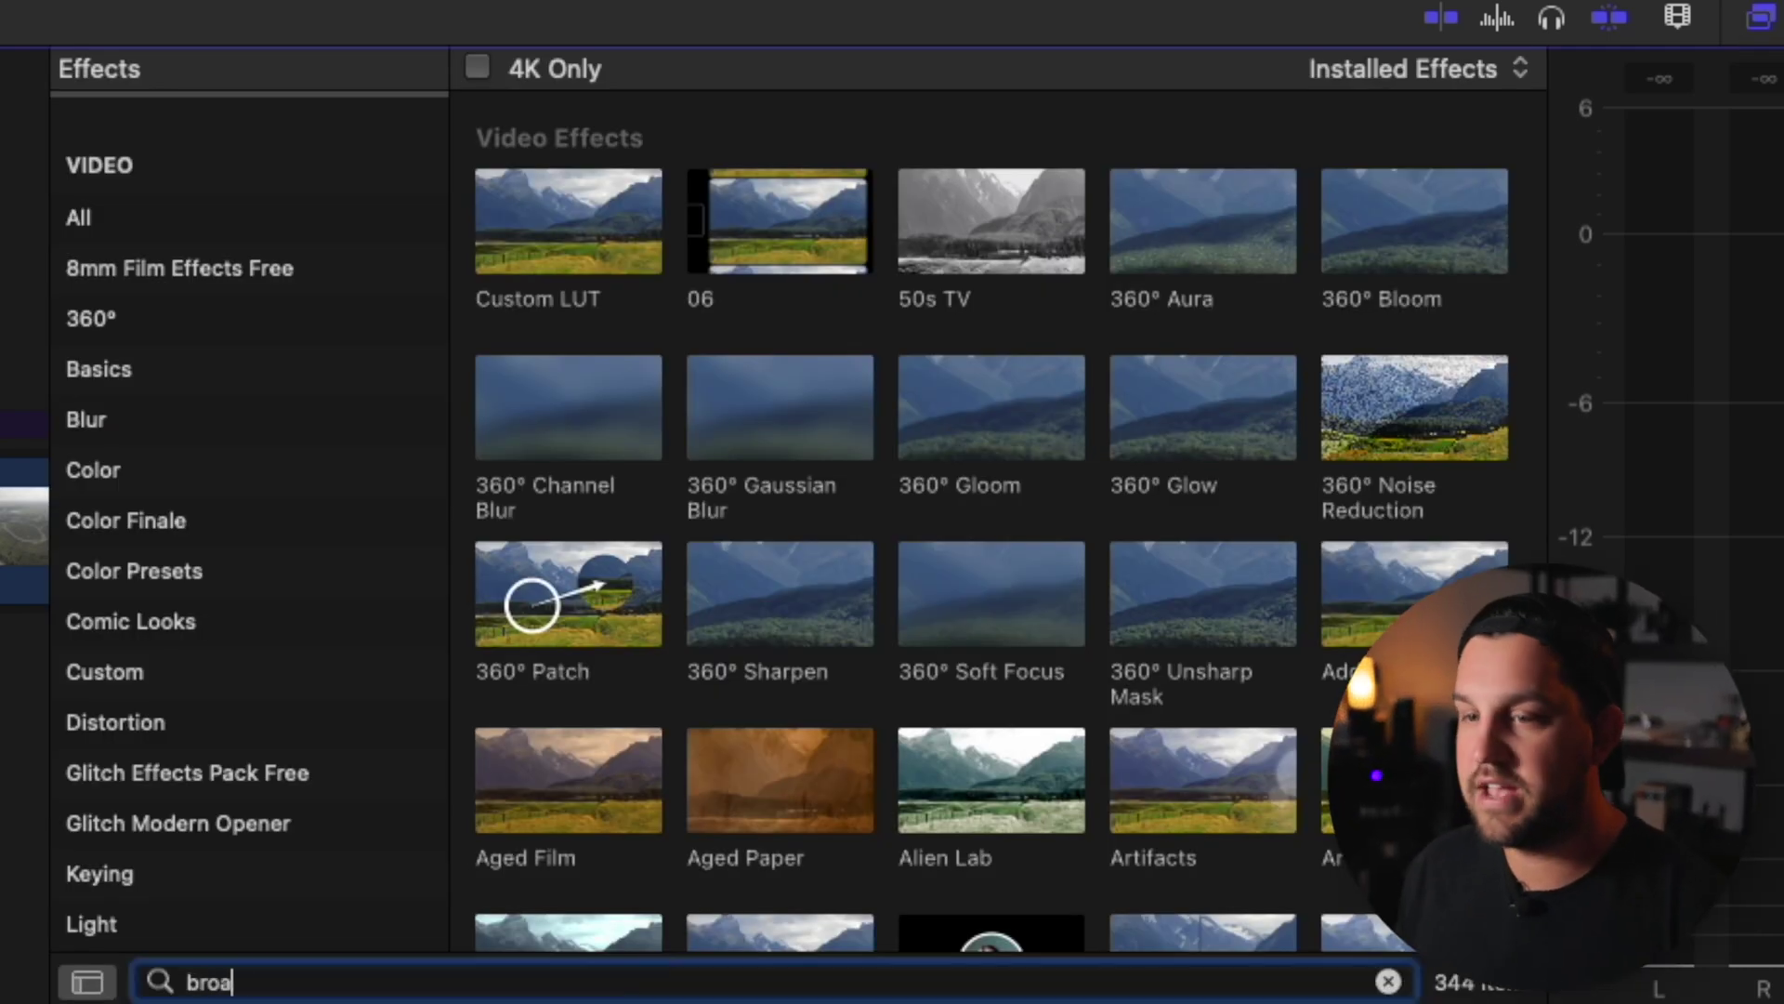
type("d")
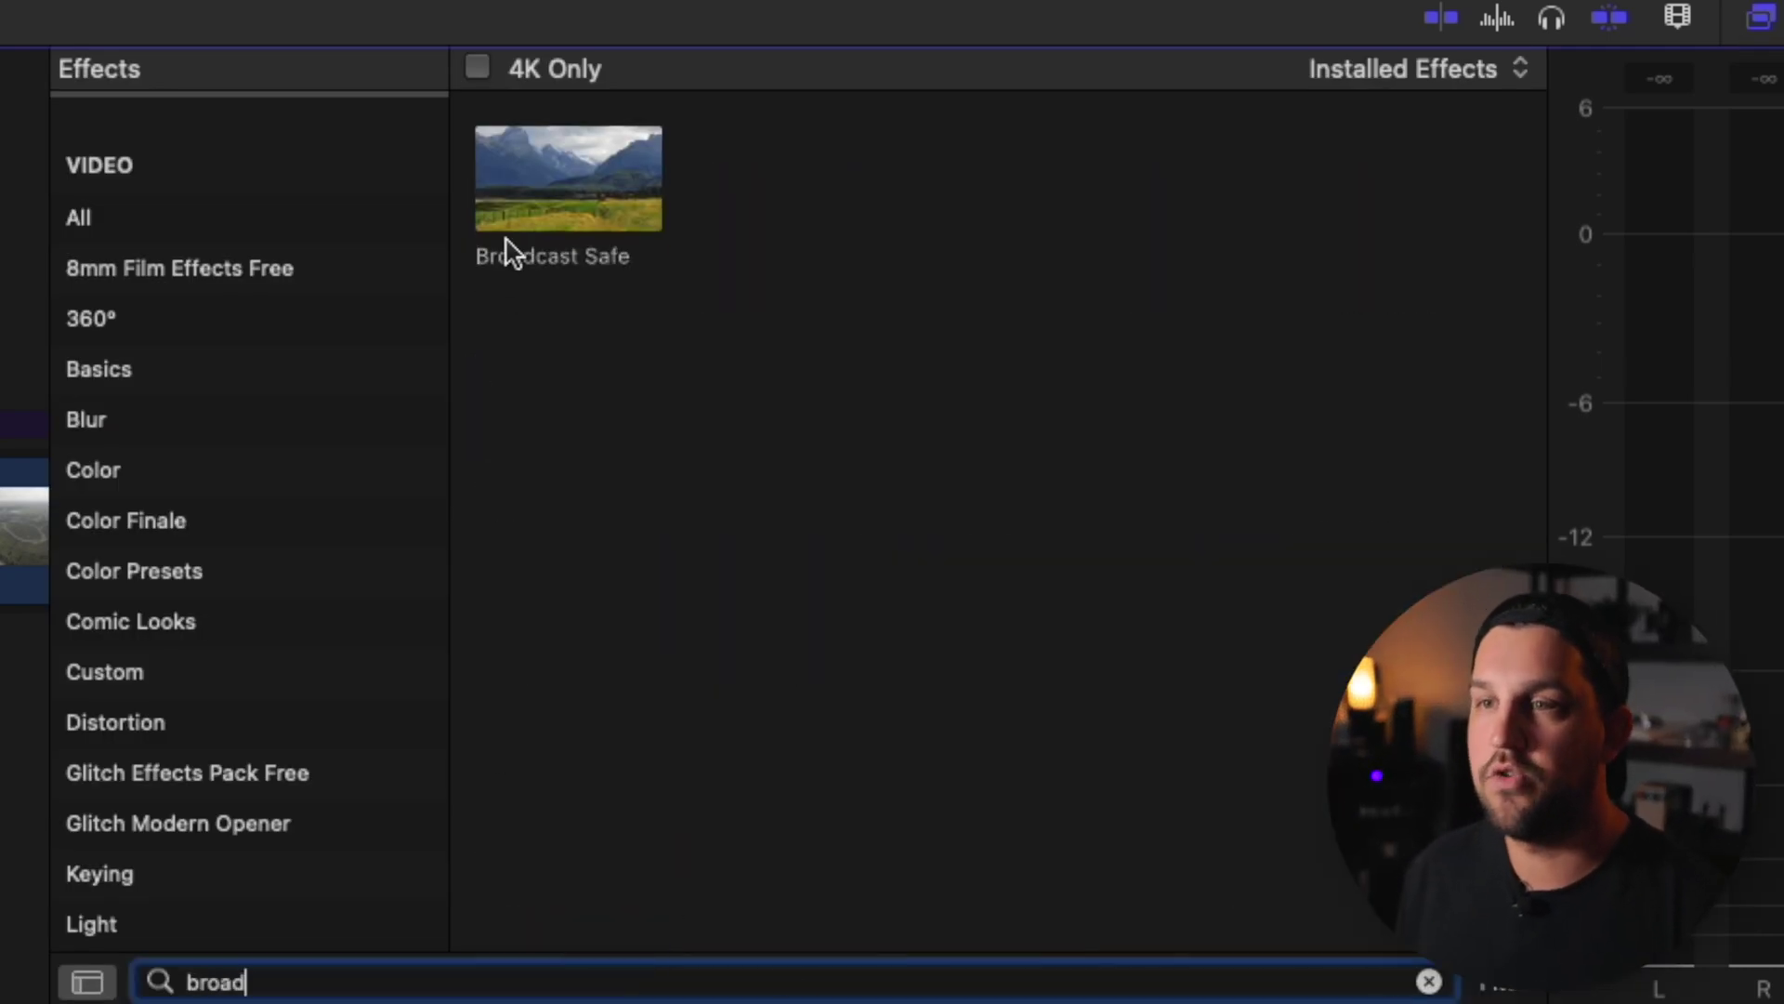
left_click_drag(555, 189, 186, 844)
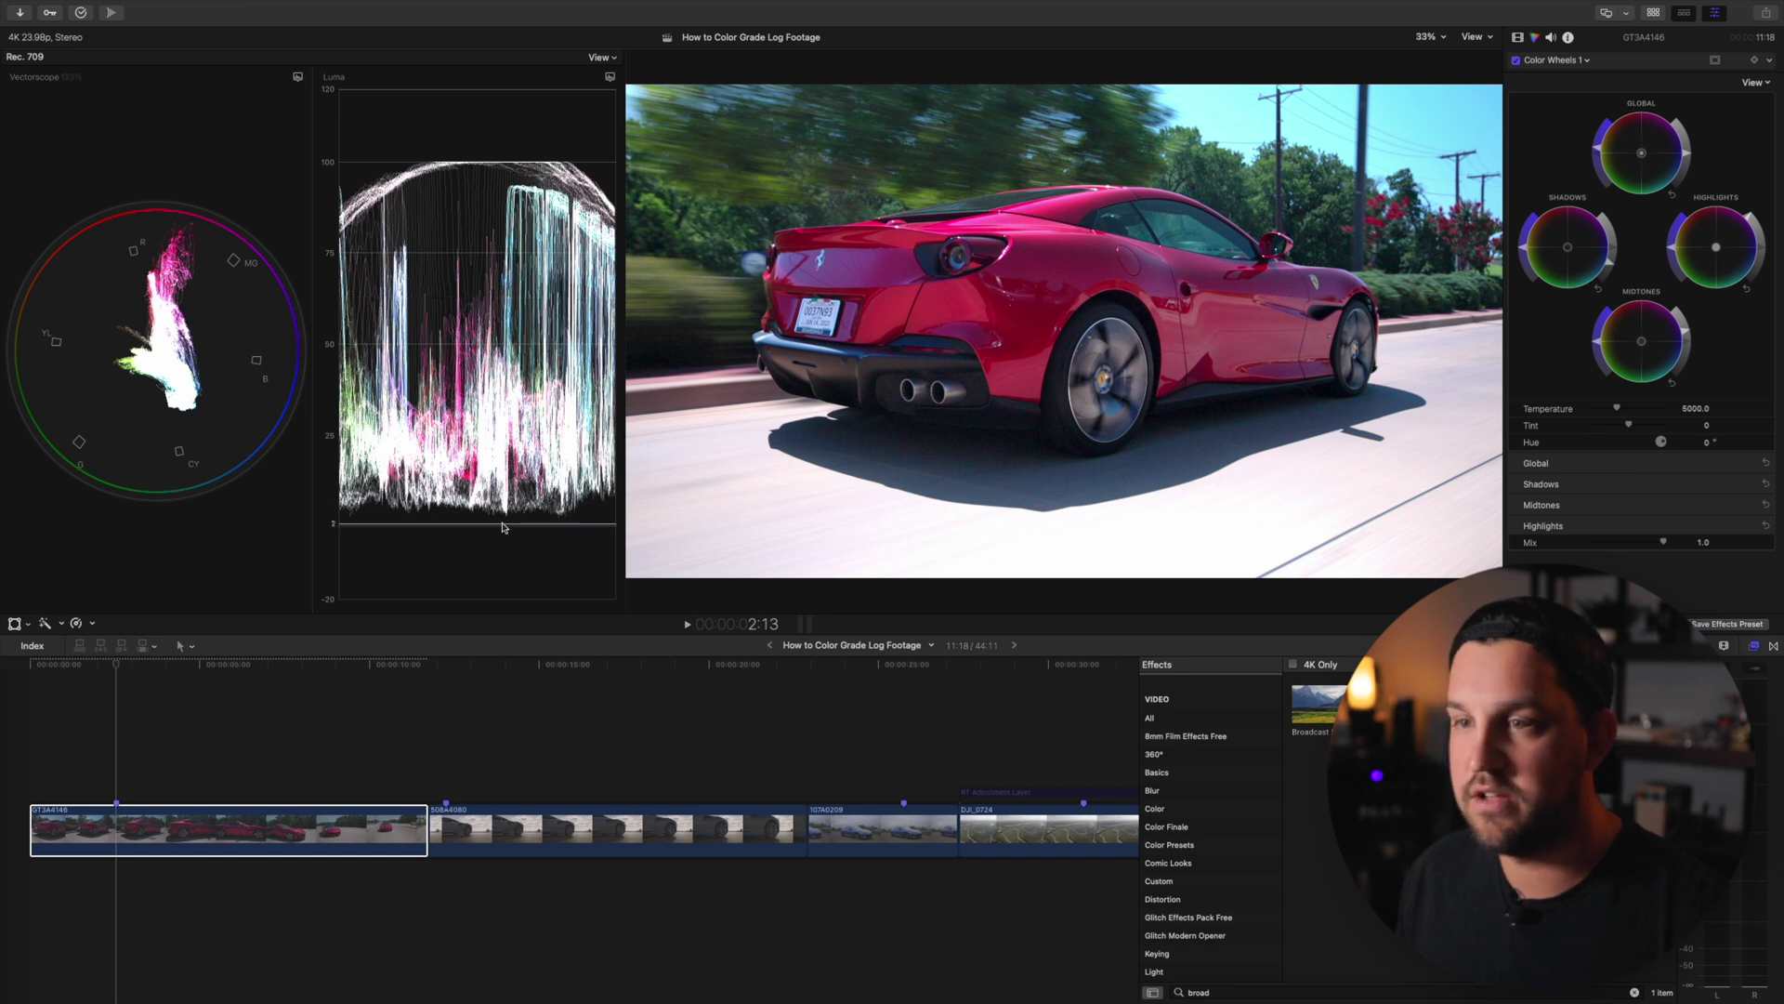
Step: Lower the shadows' brightness slightly and fine-tune the global saturation with the color wheels
left_click_drag(1610, 264, 1606, 271)
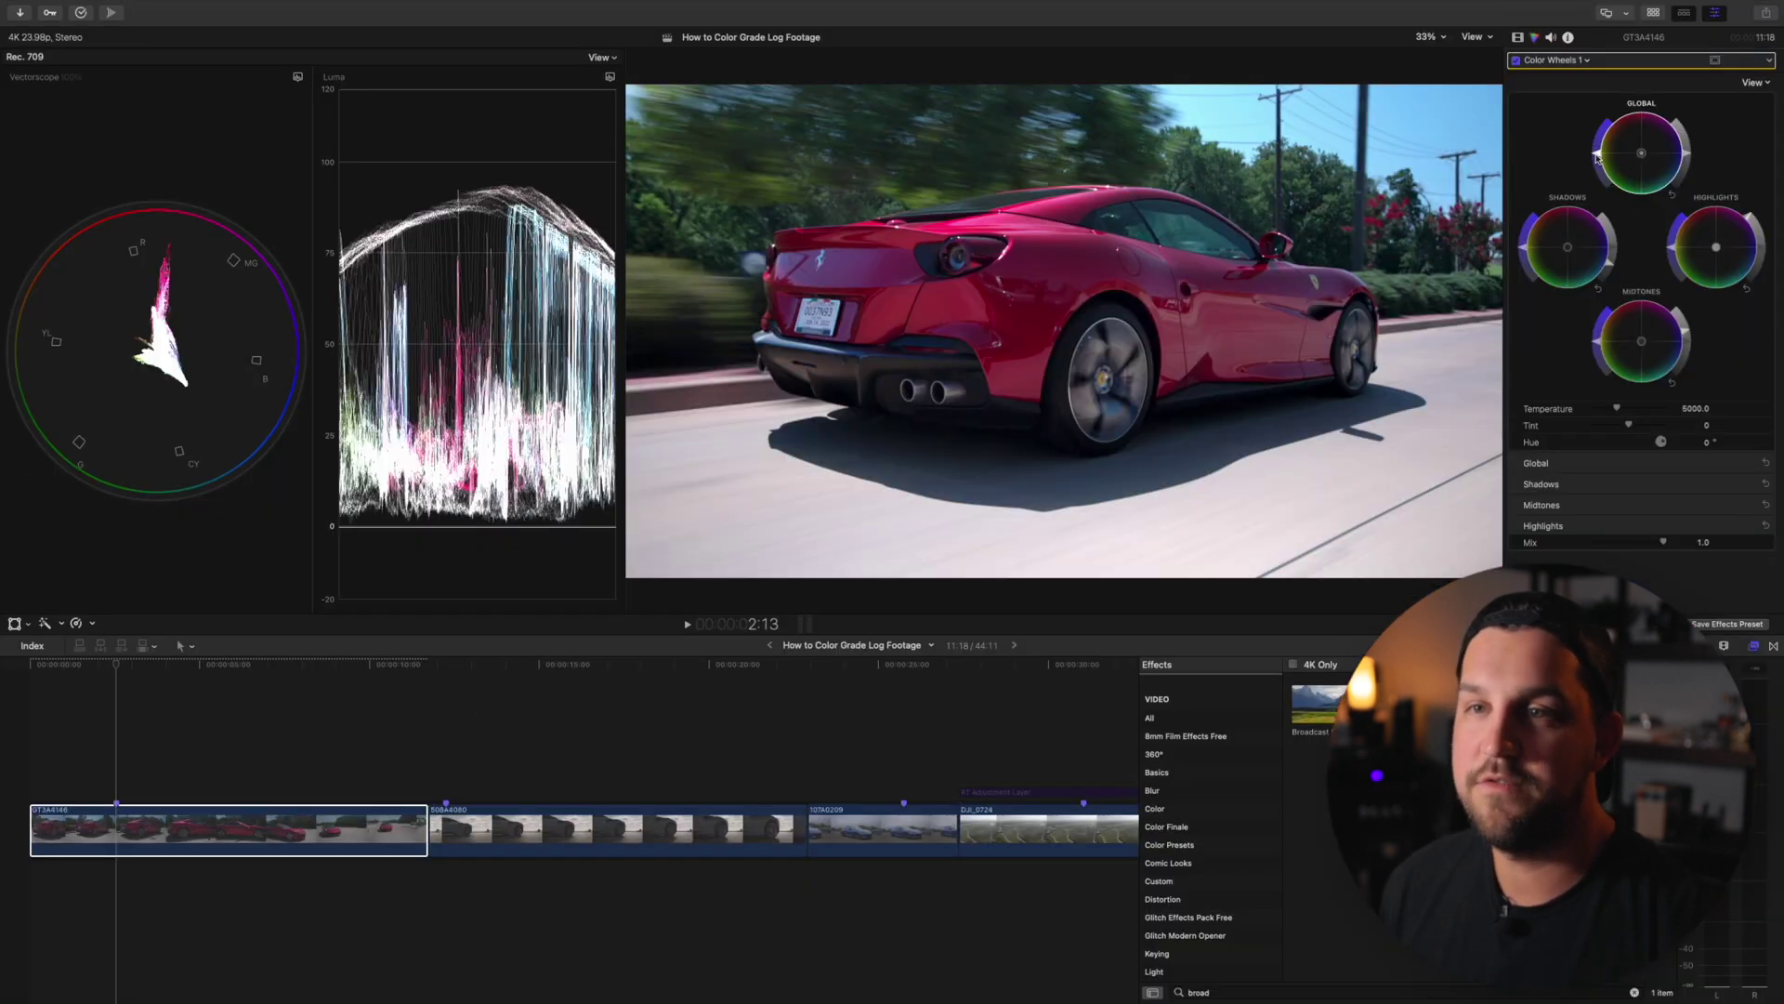
left_click_drag(1596, 160, 1595, 153)
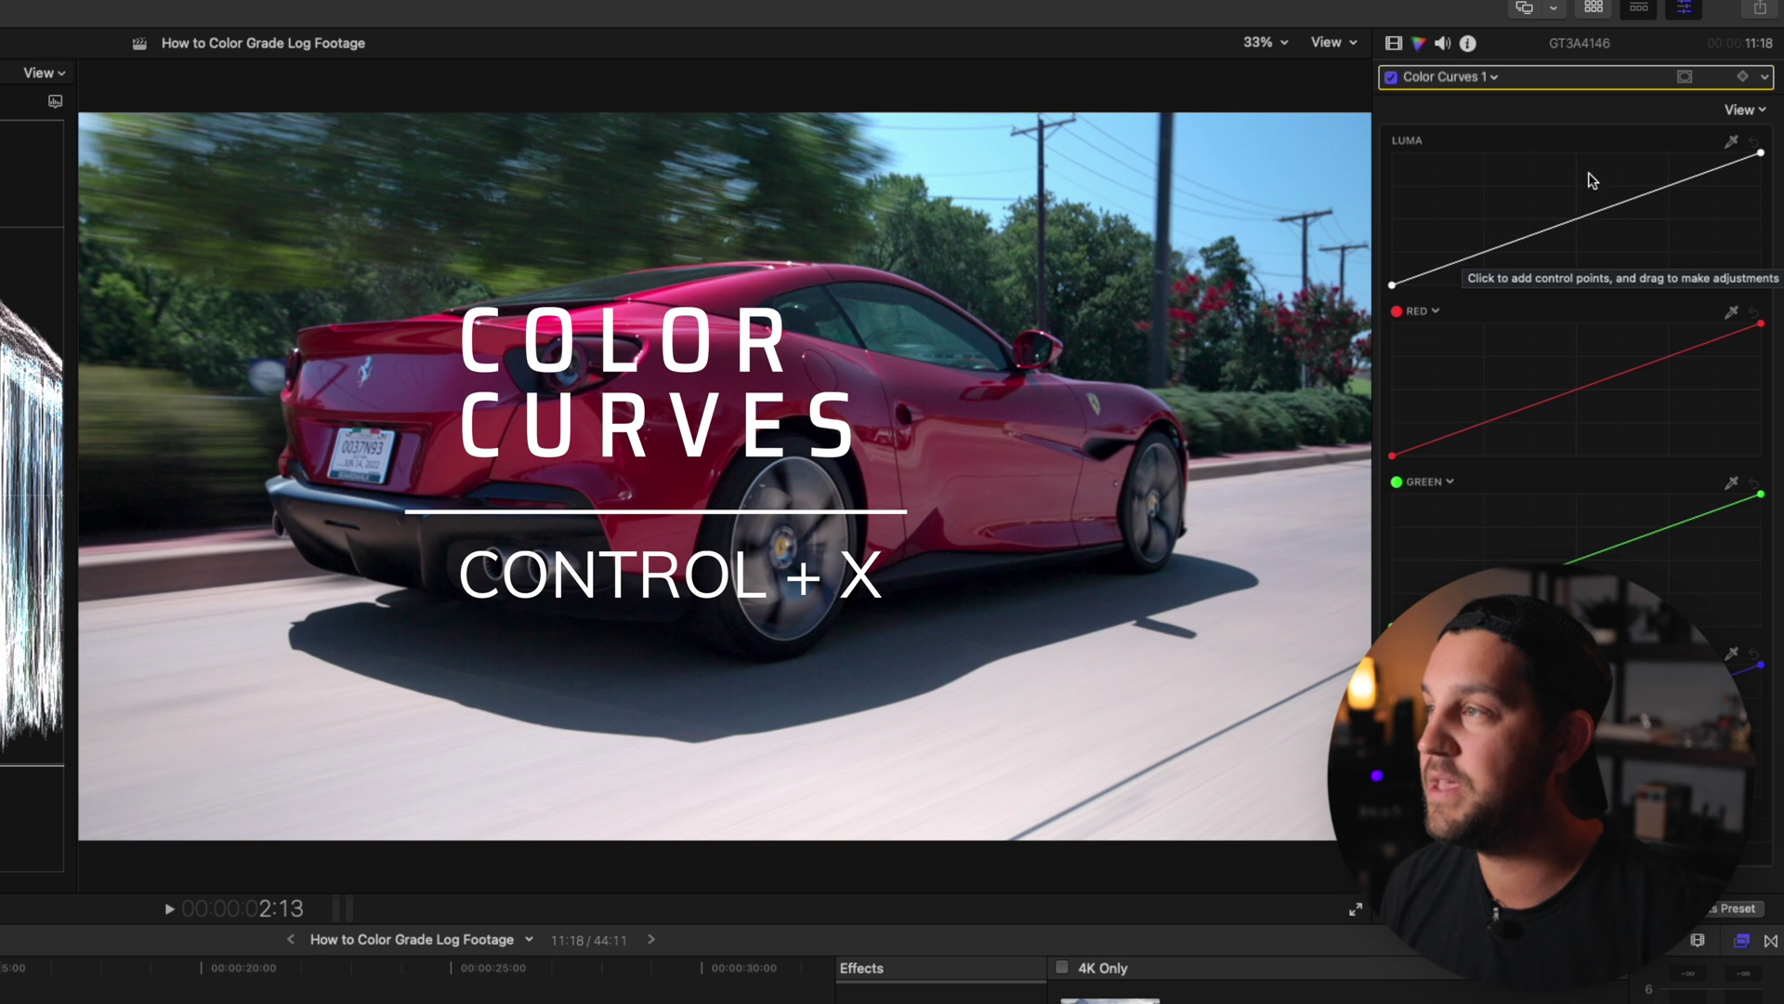
Step: Add a highlight point to the luma curve and raise it slightly, then add a shadow point and lower it slightly
left_click(1671, 185)
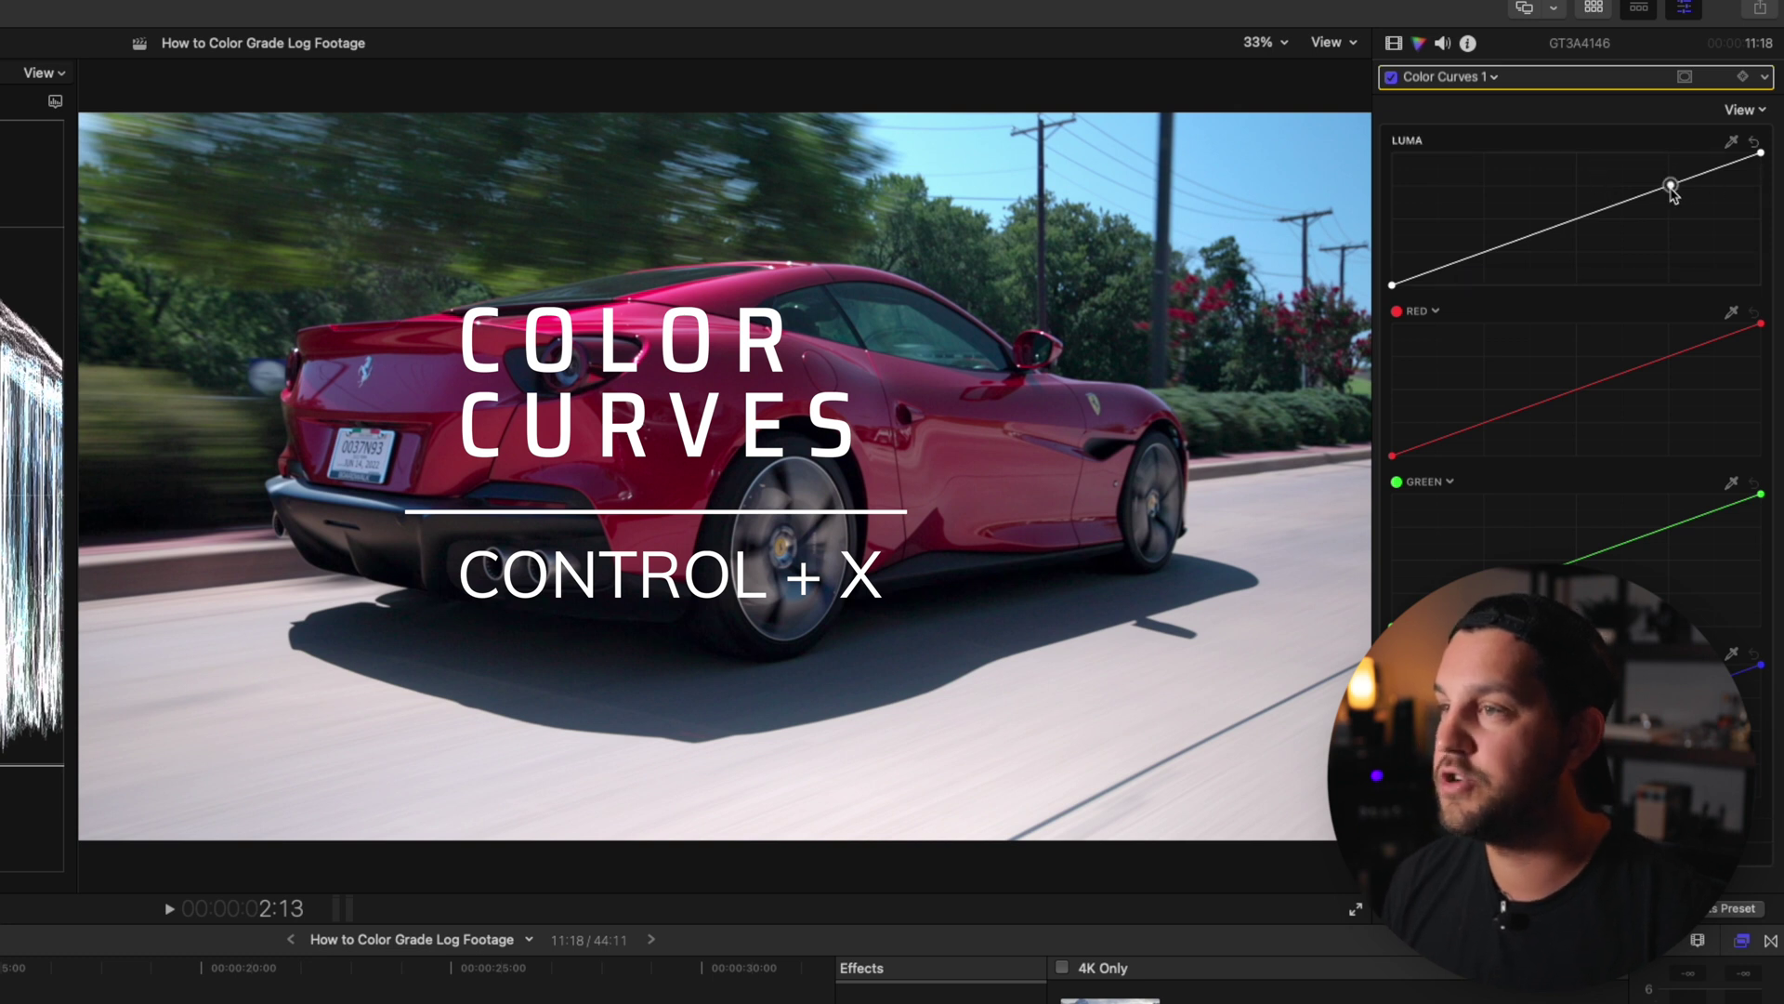
left_click_drag(1671, 185, 1667, 174)
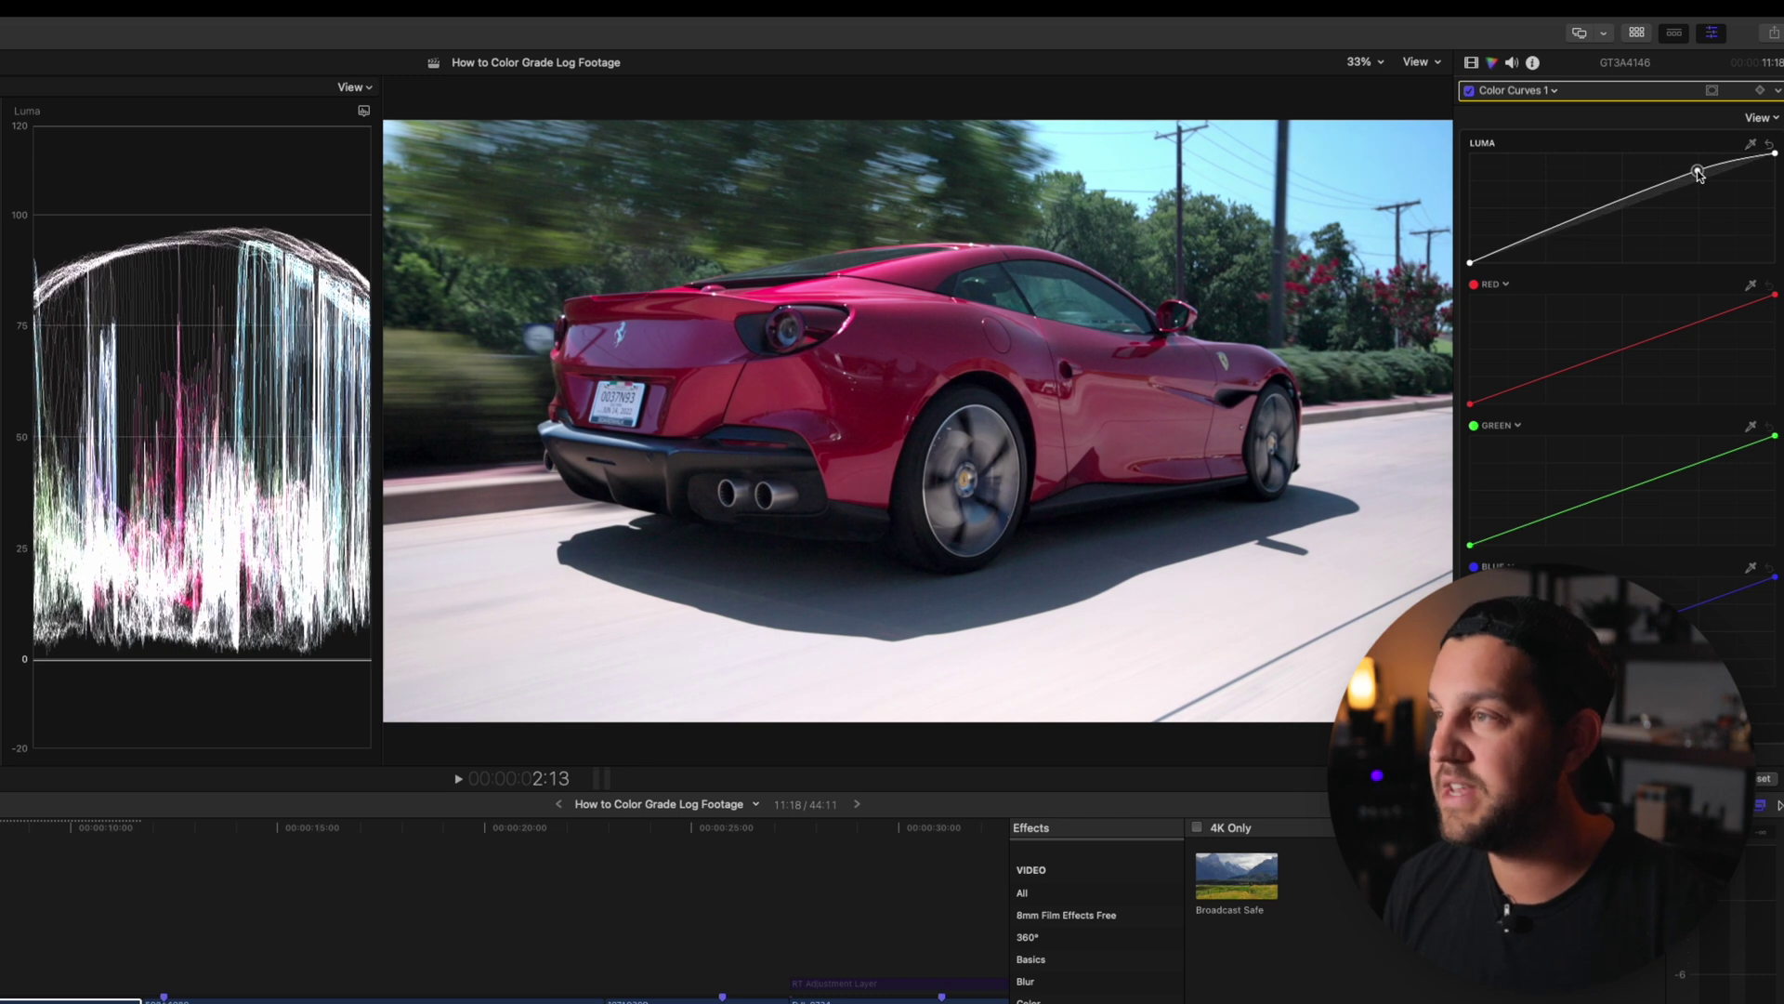
left_click(1506, 246)
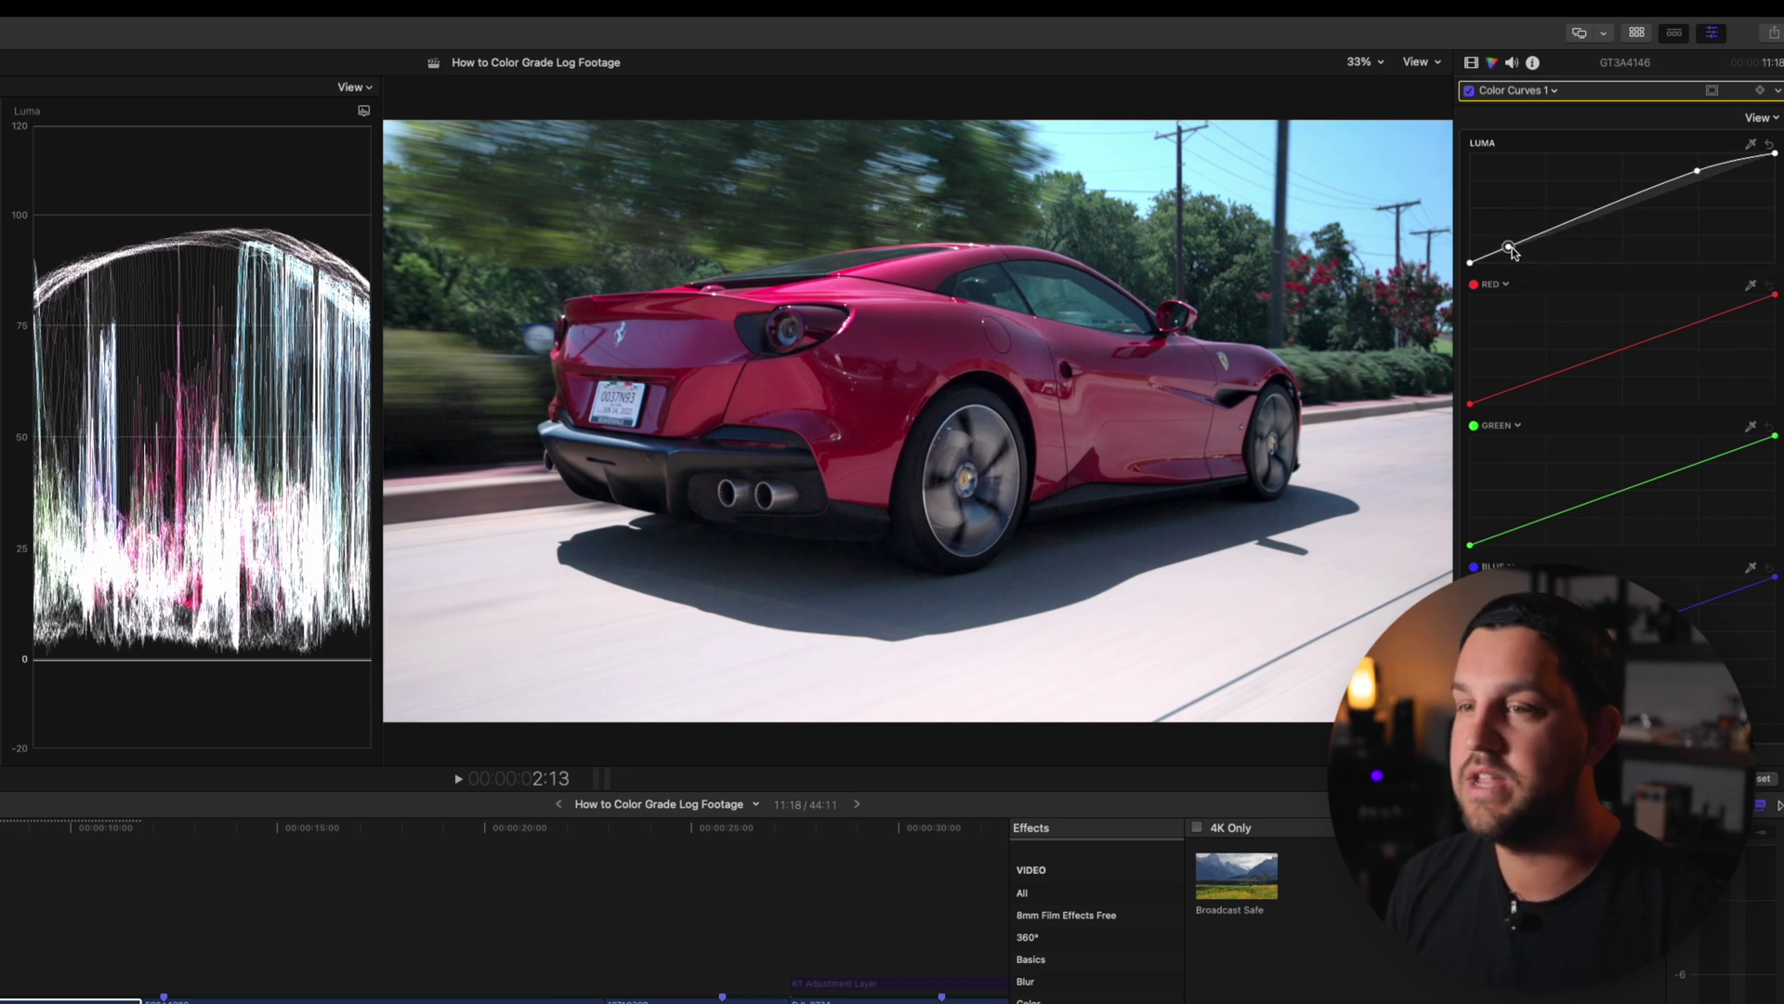
left_click_drag(1509, 248, 1516, 251)
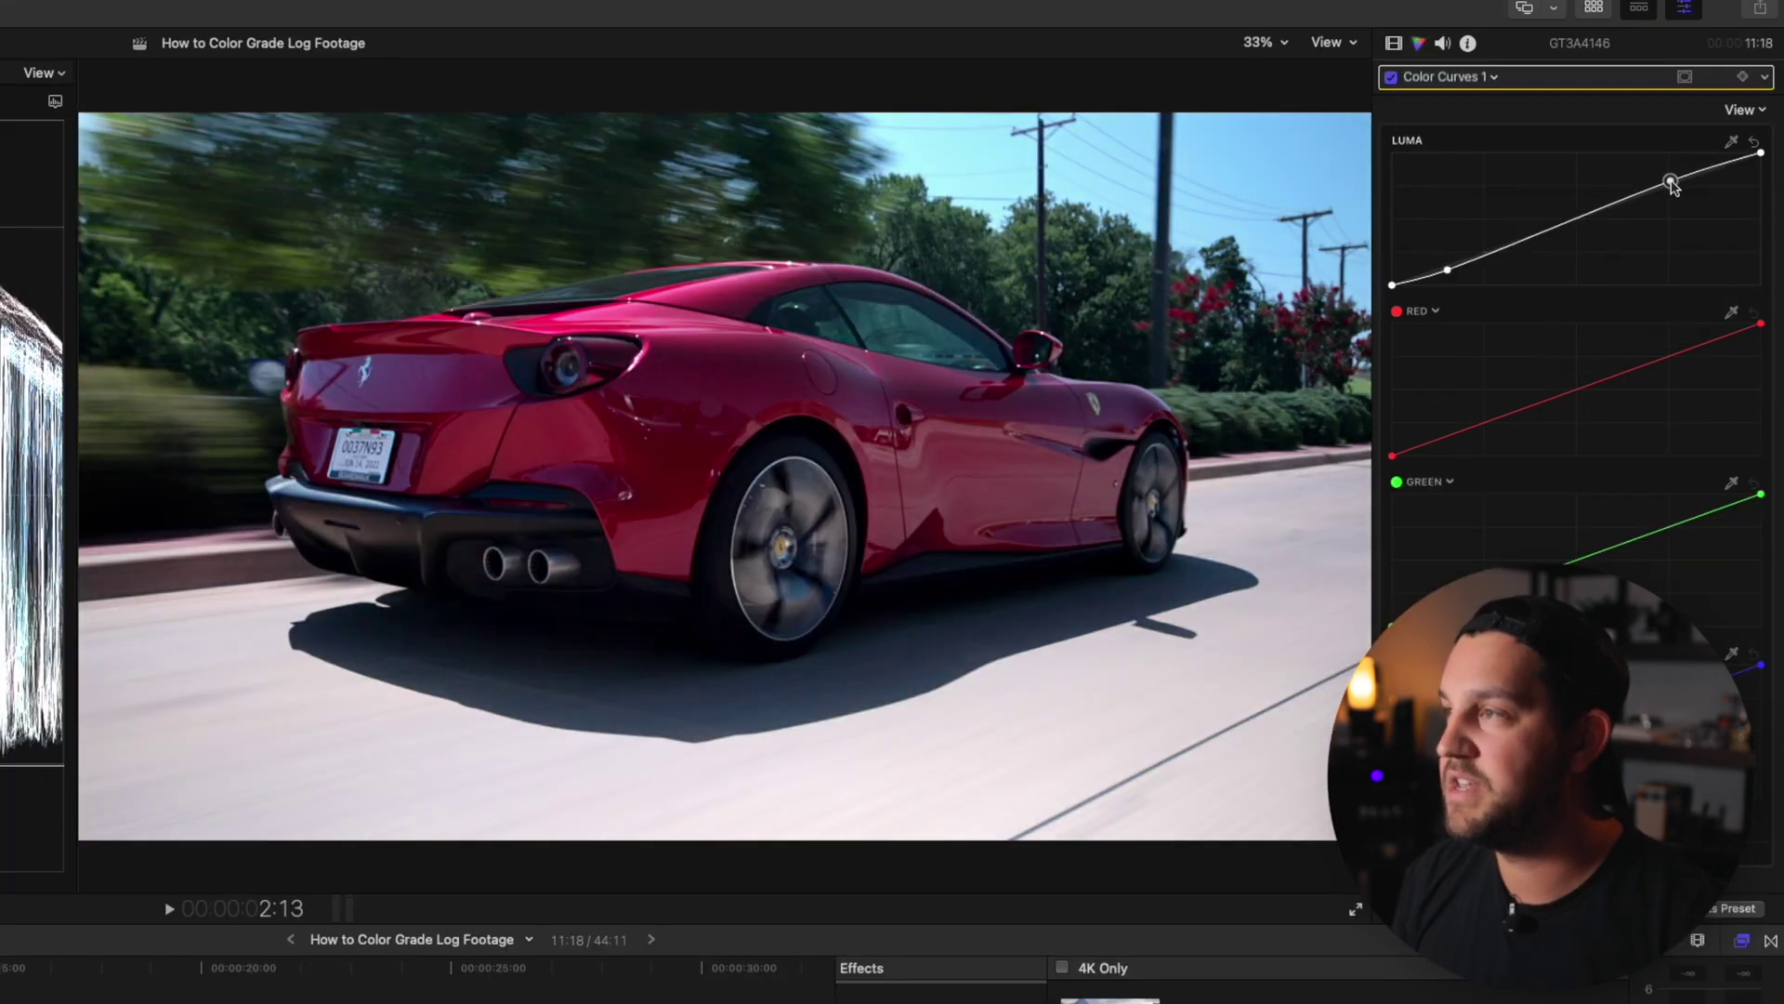
Step: Refine the luma S-curve by raising the highlight point, adding a slightly lifted midtone point and nudging the shadow point
left_click_drag(1670, 174, 1670, 172)
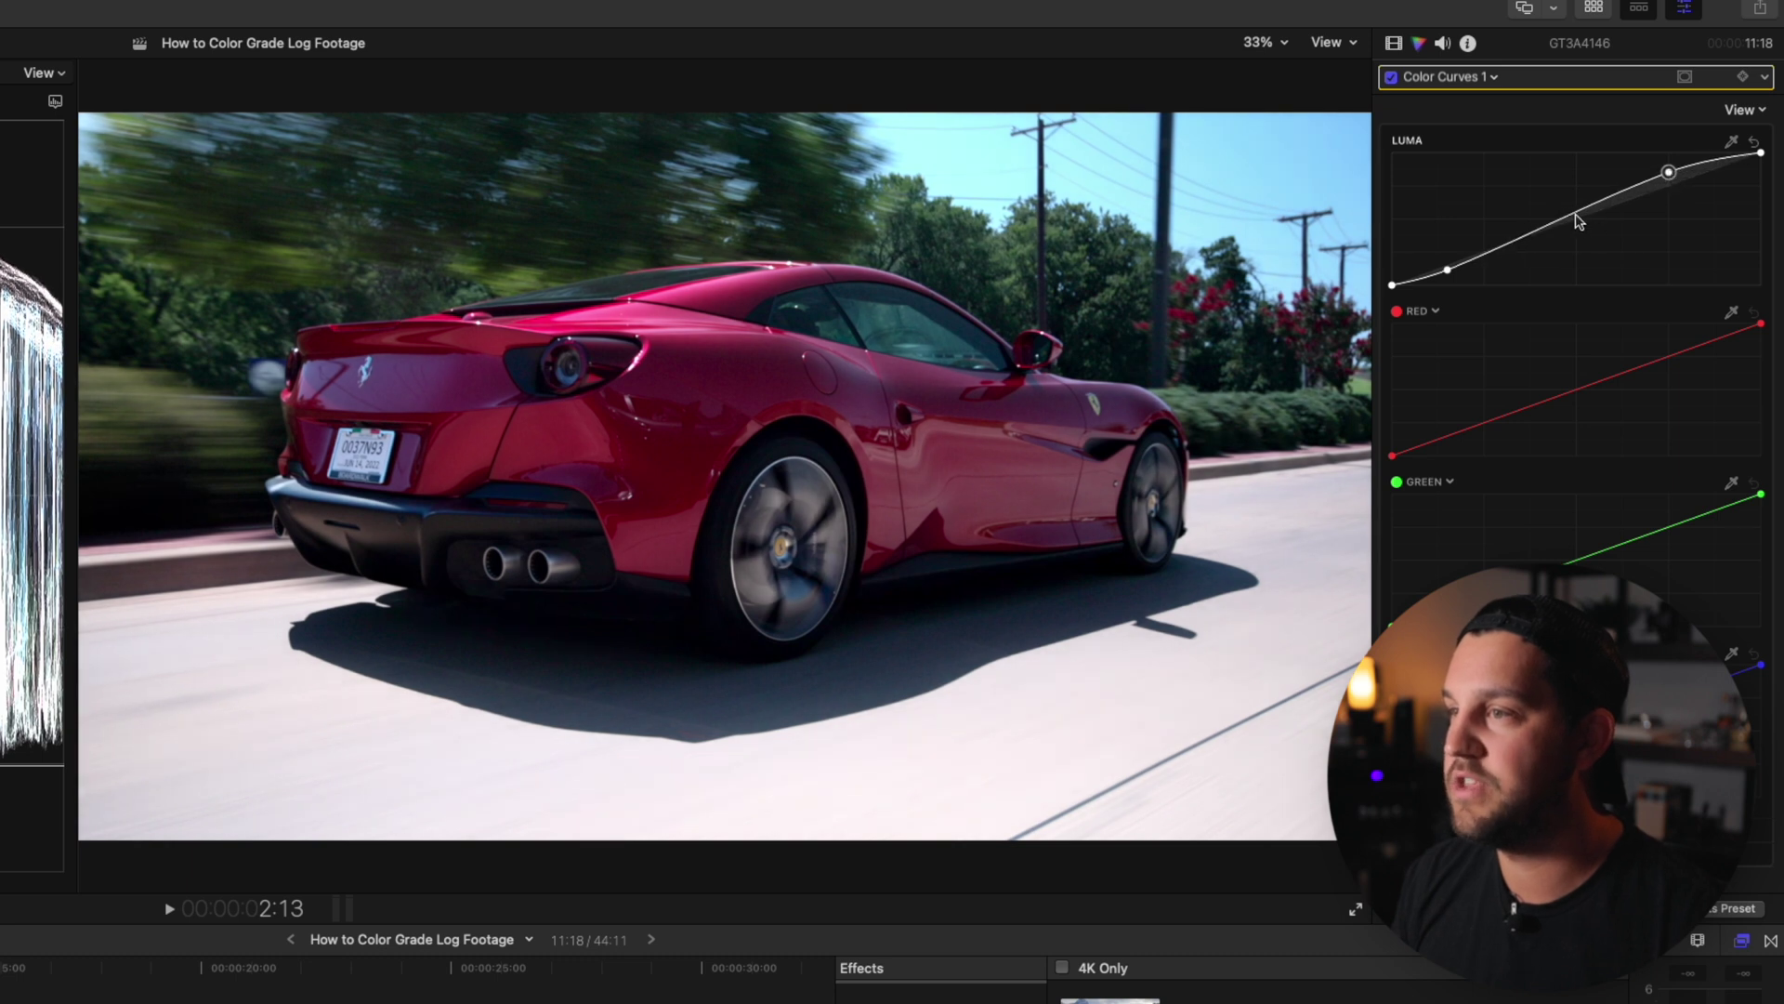
left_click_drag(1576, 213, 1569, 203)
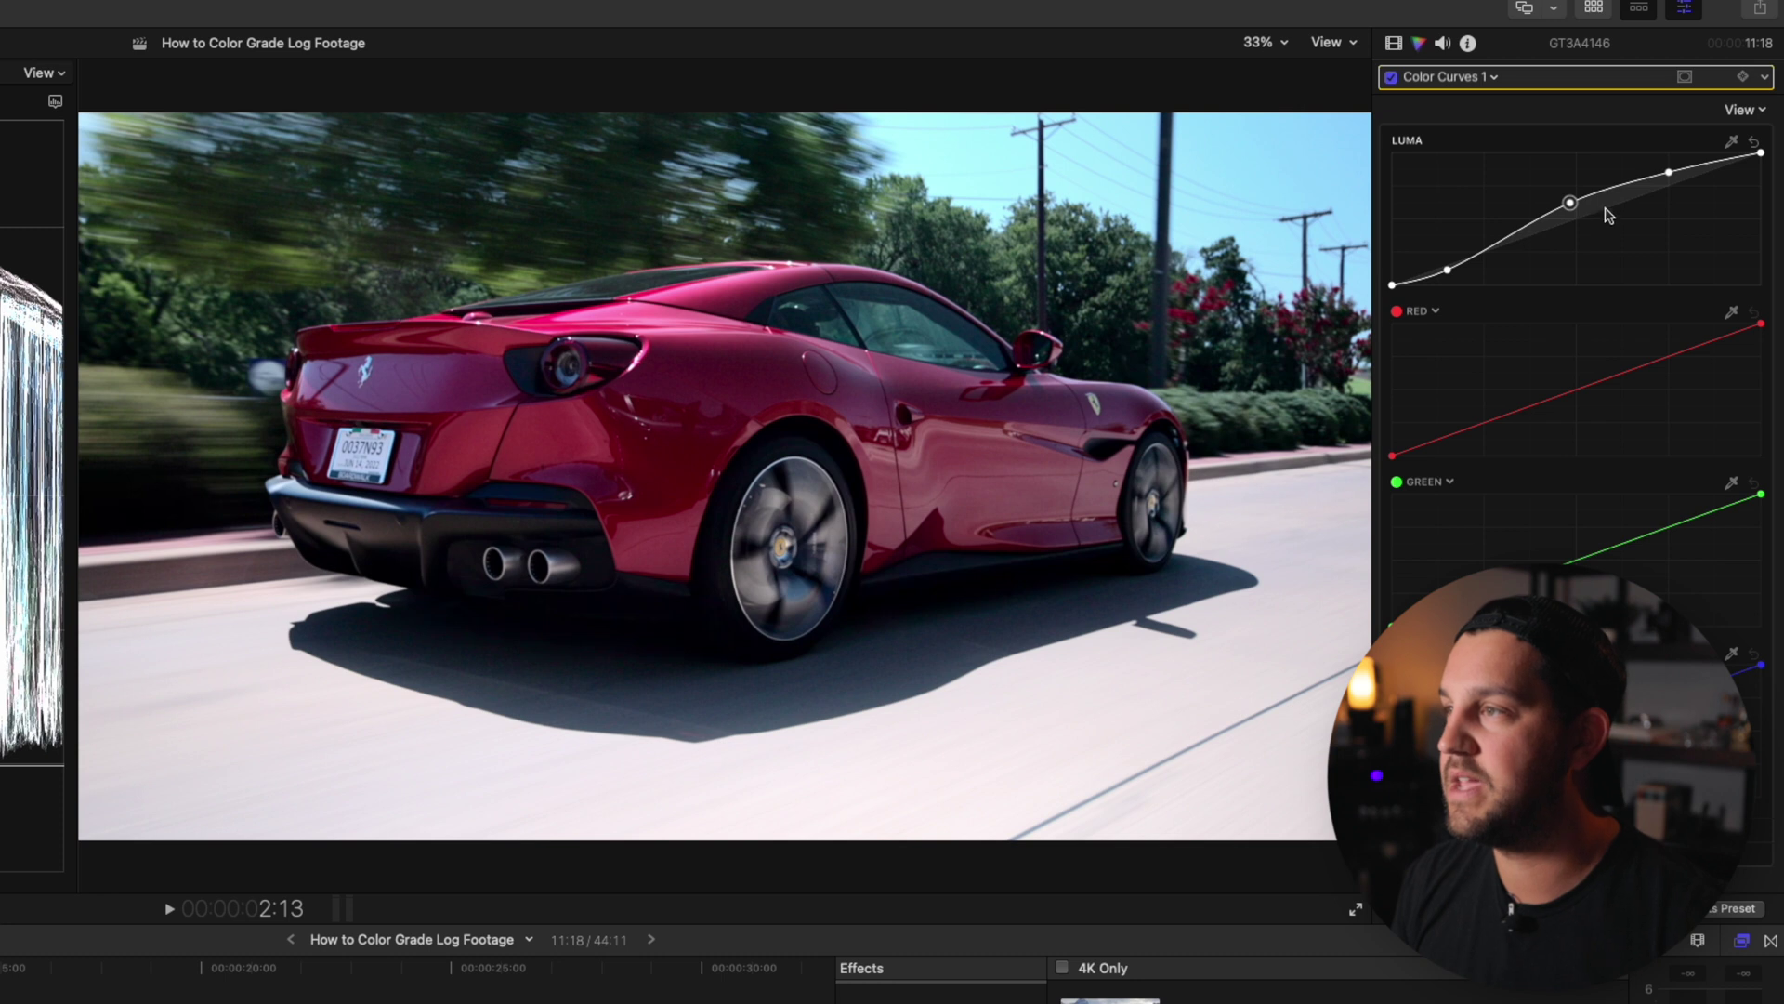
left_click_drag(1576, 206, 1577, 214)
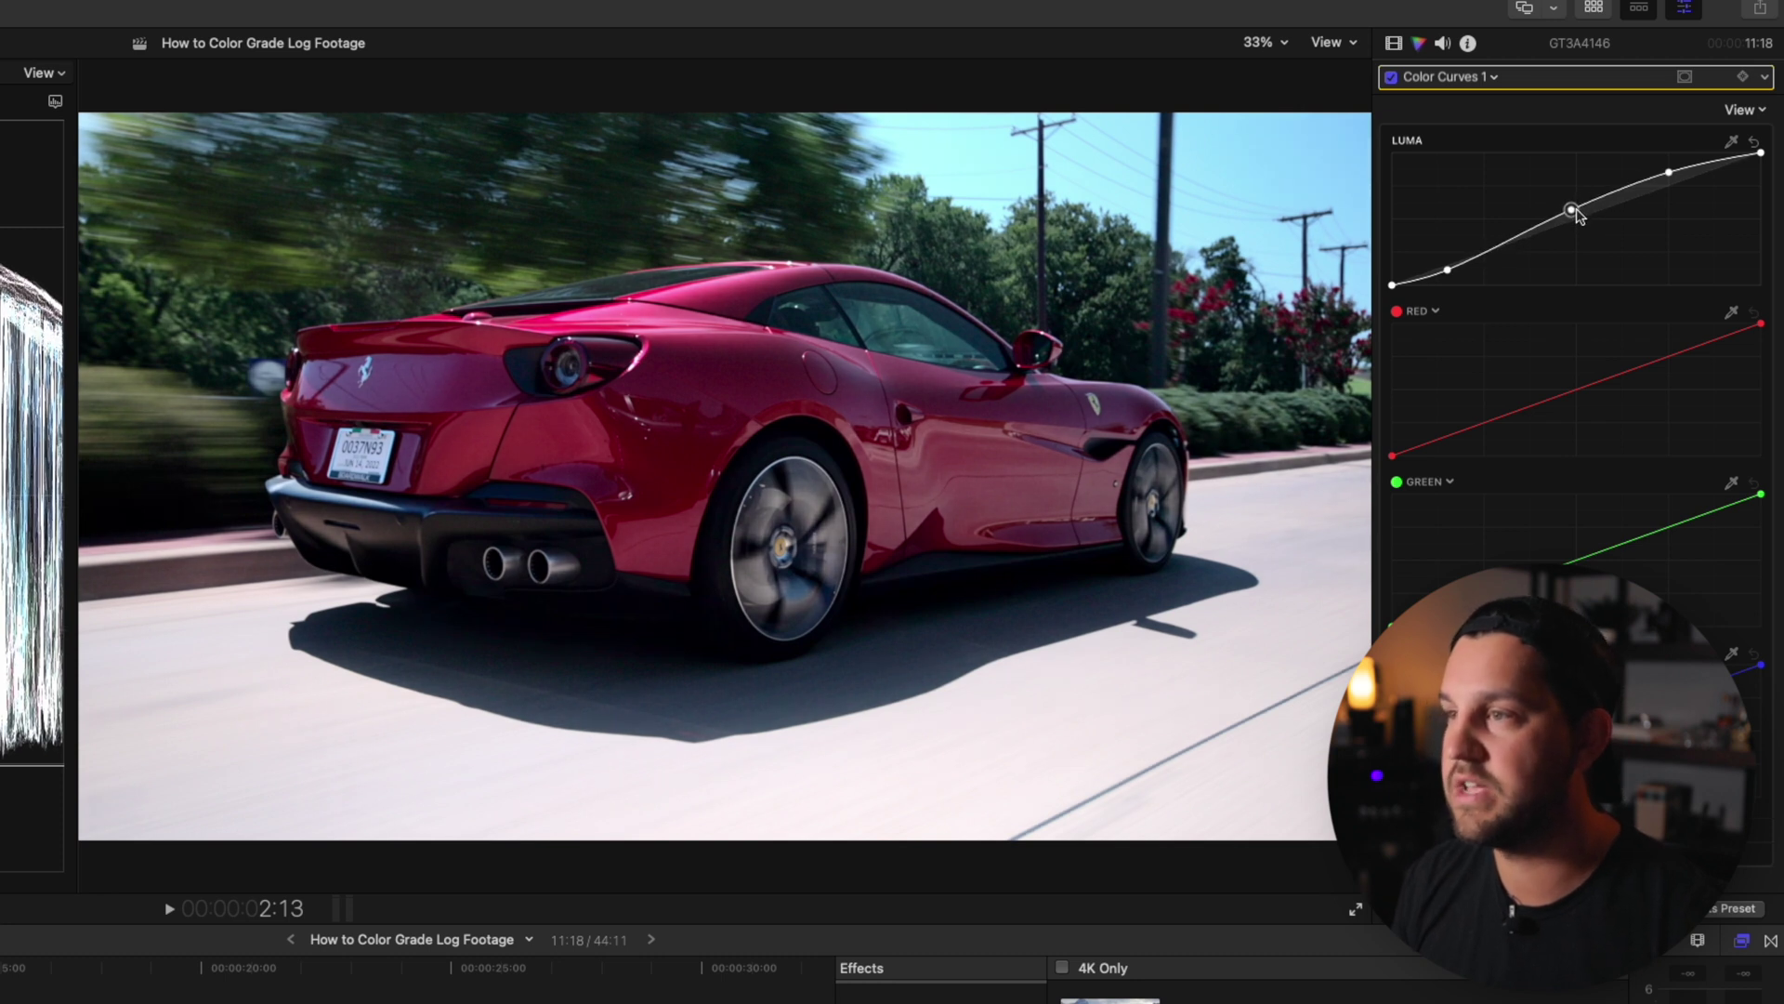
left_click_drag(1450, 273, 1444, 270)
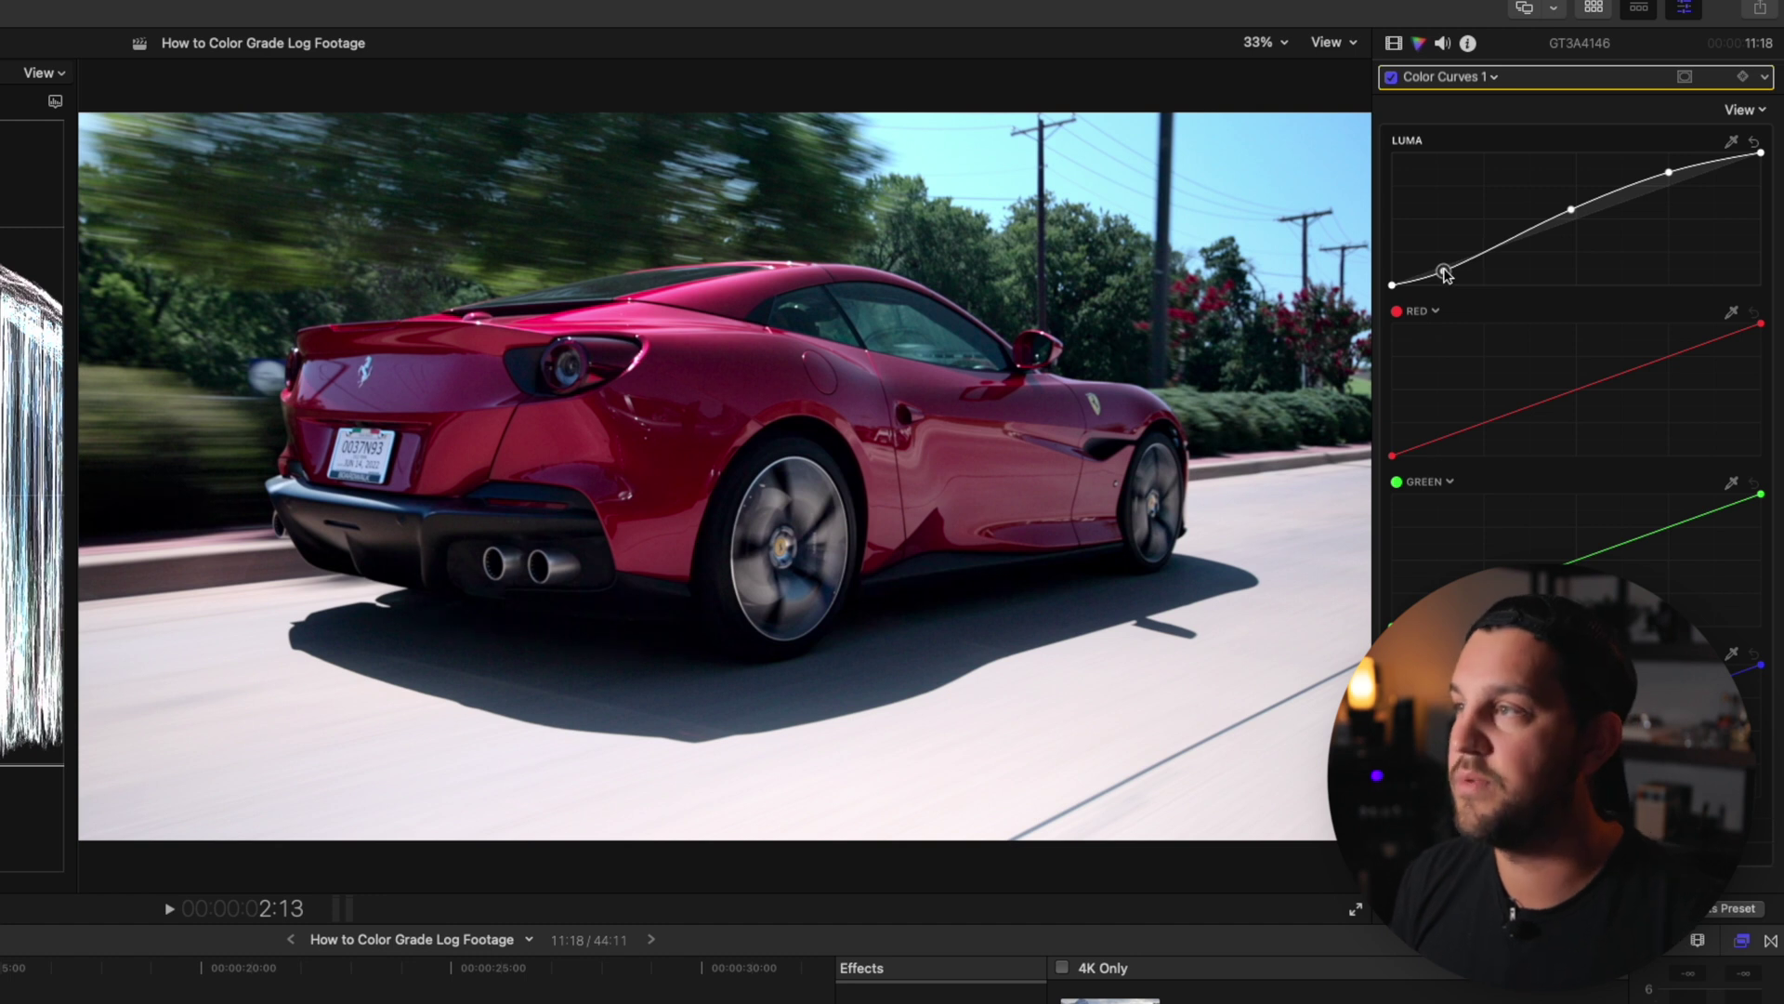
Step: Switch from the Color Curves 1 correction to the Color Wheels 1 controls
left_click(1485, 78)
left_click(1501, 124)
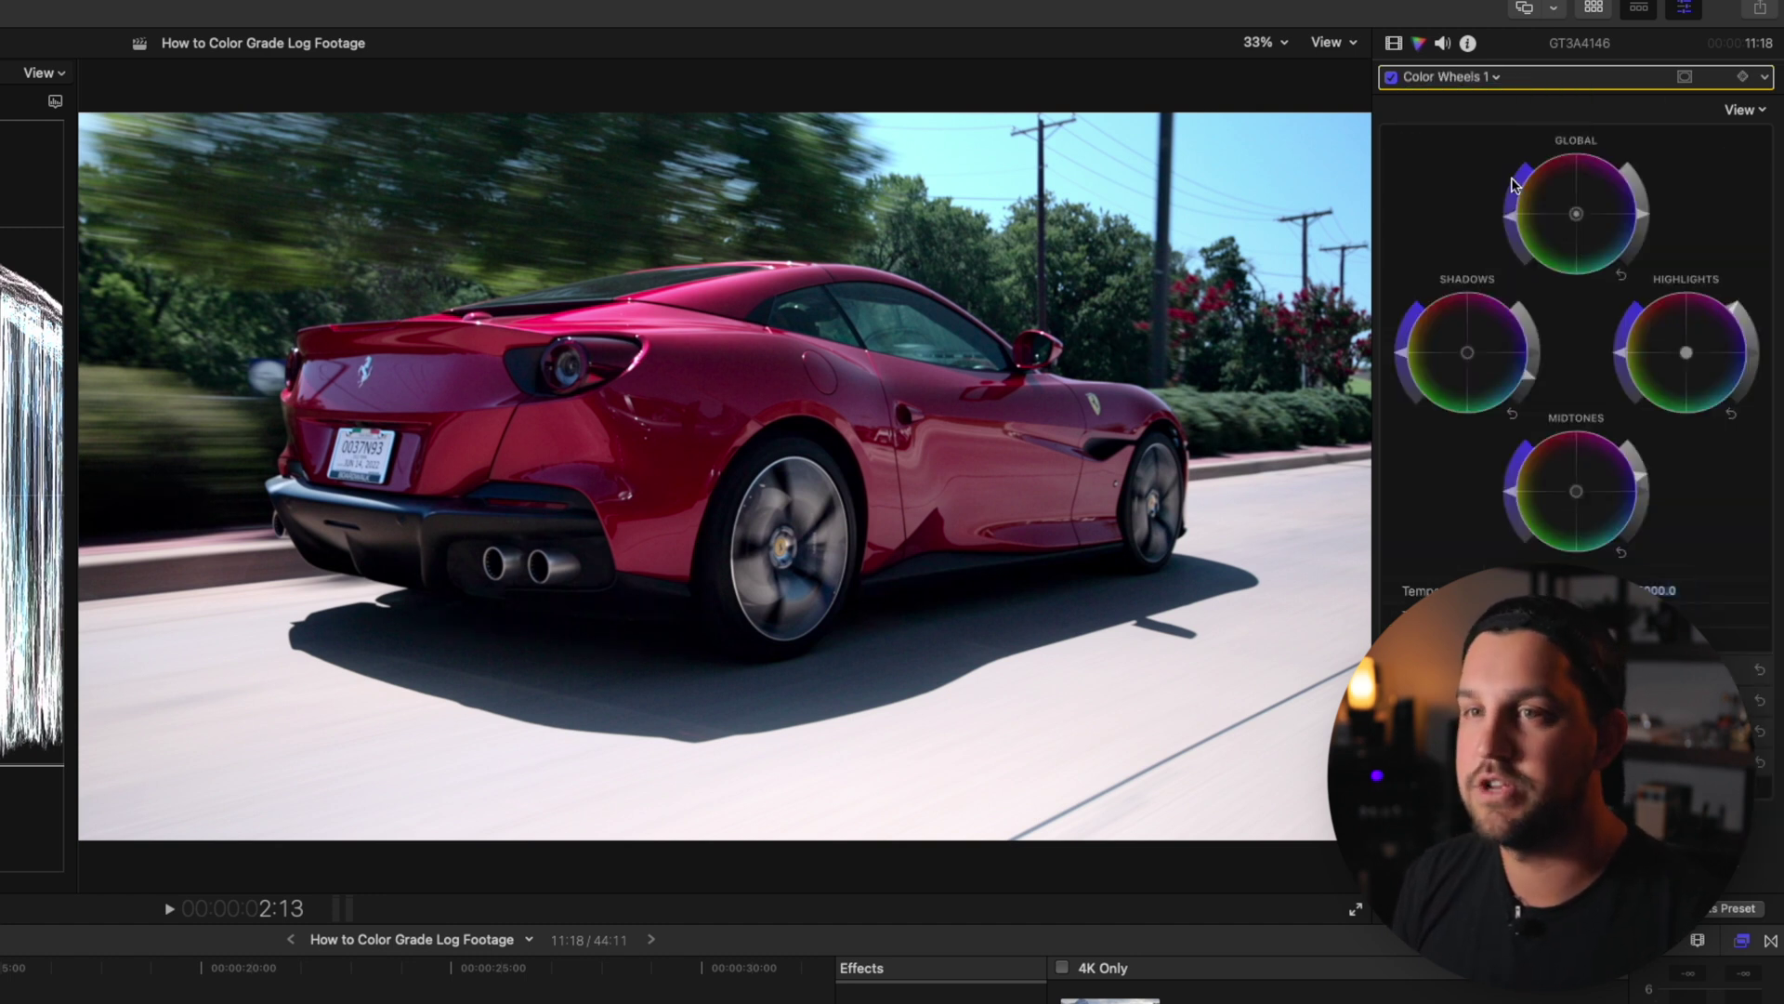
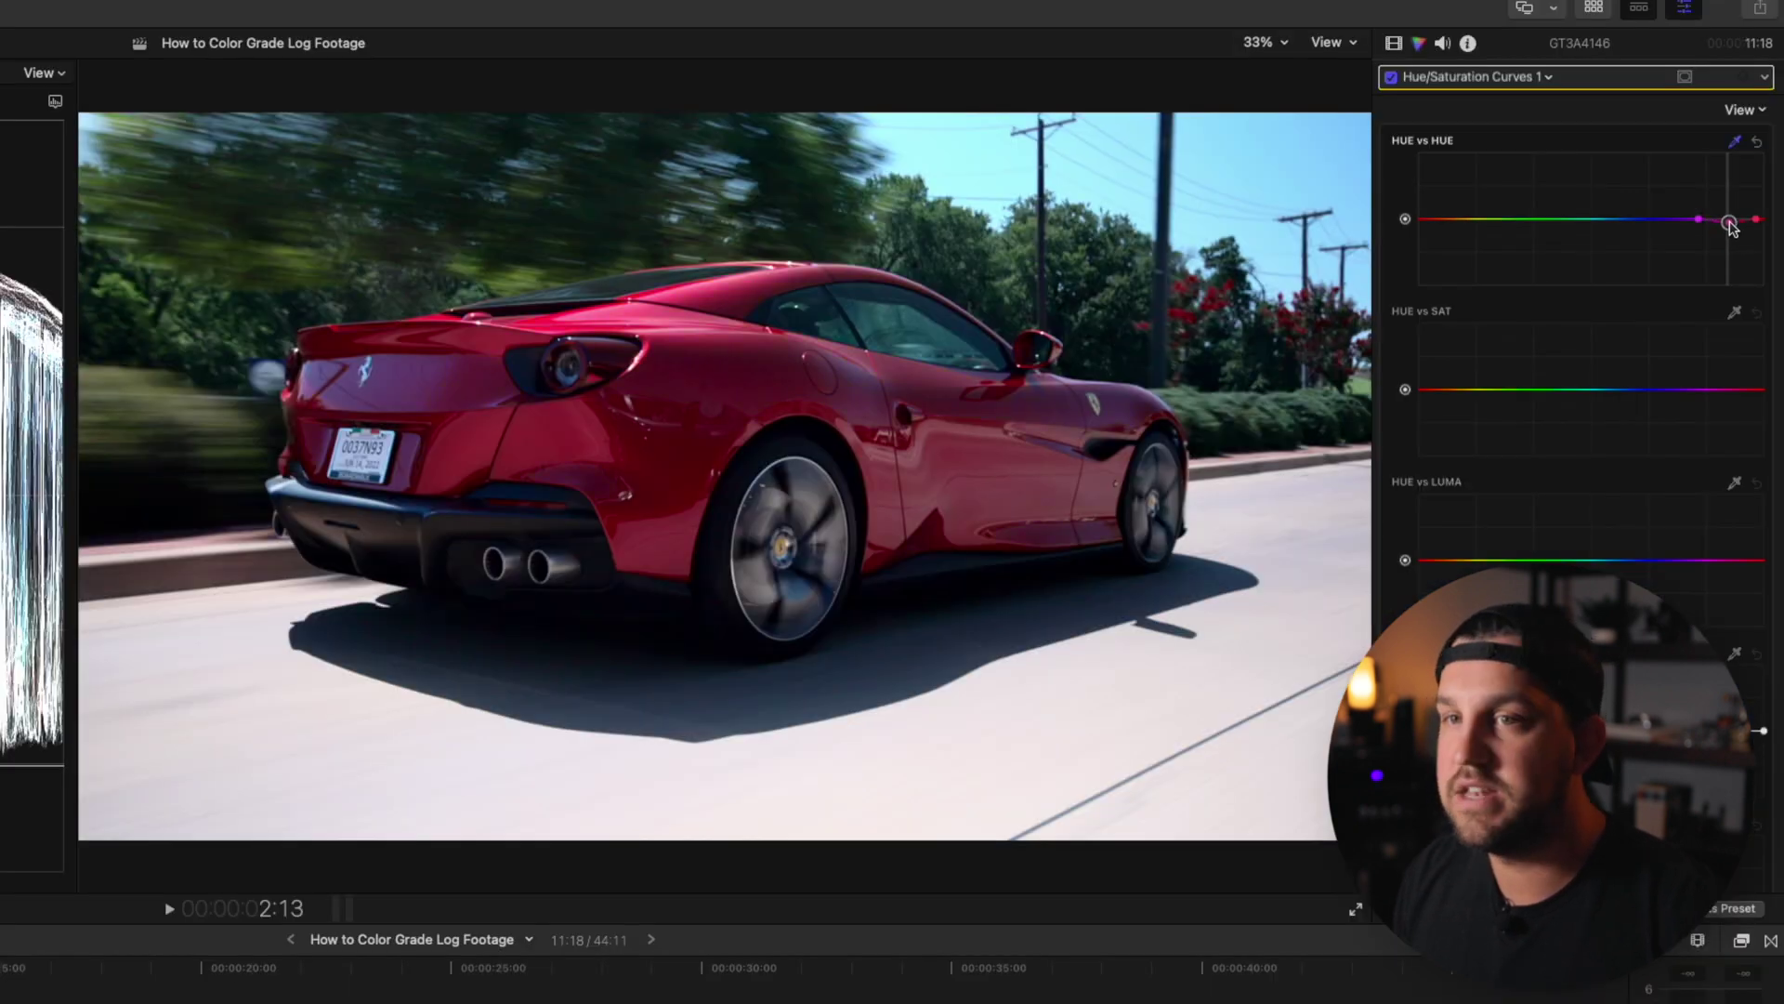
Step: Add a blue-side control point to the Hue vs Hue curve and slightly lower the sampled red-magenta point
left_click(1660, 219)
left_click_drag(1698, 219, 1697, 229)
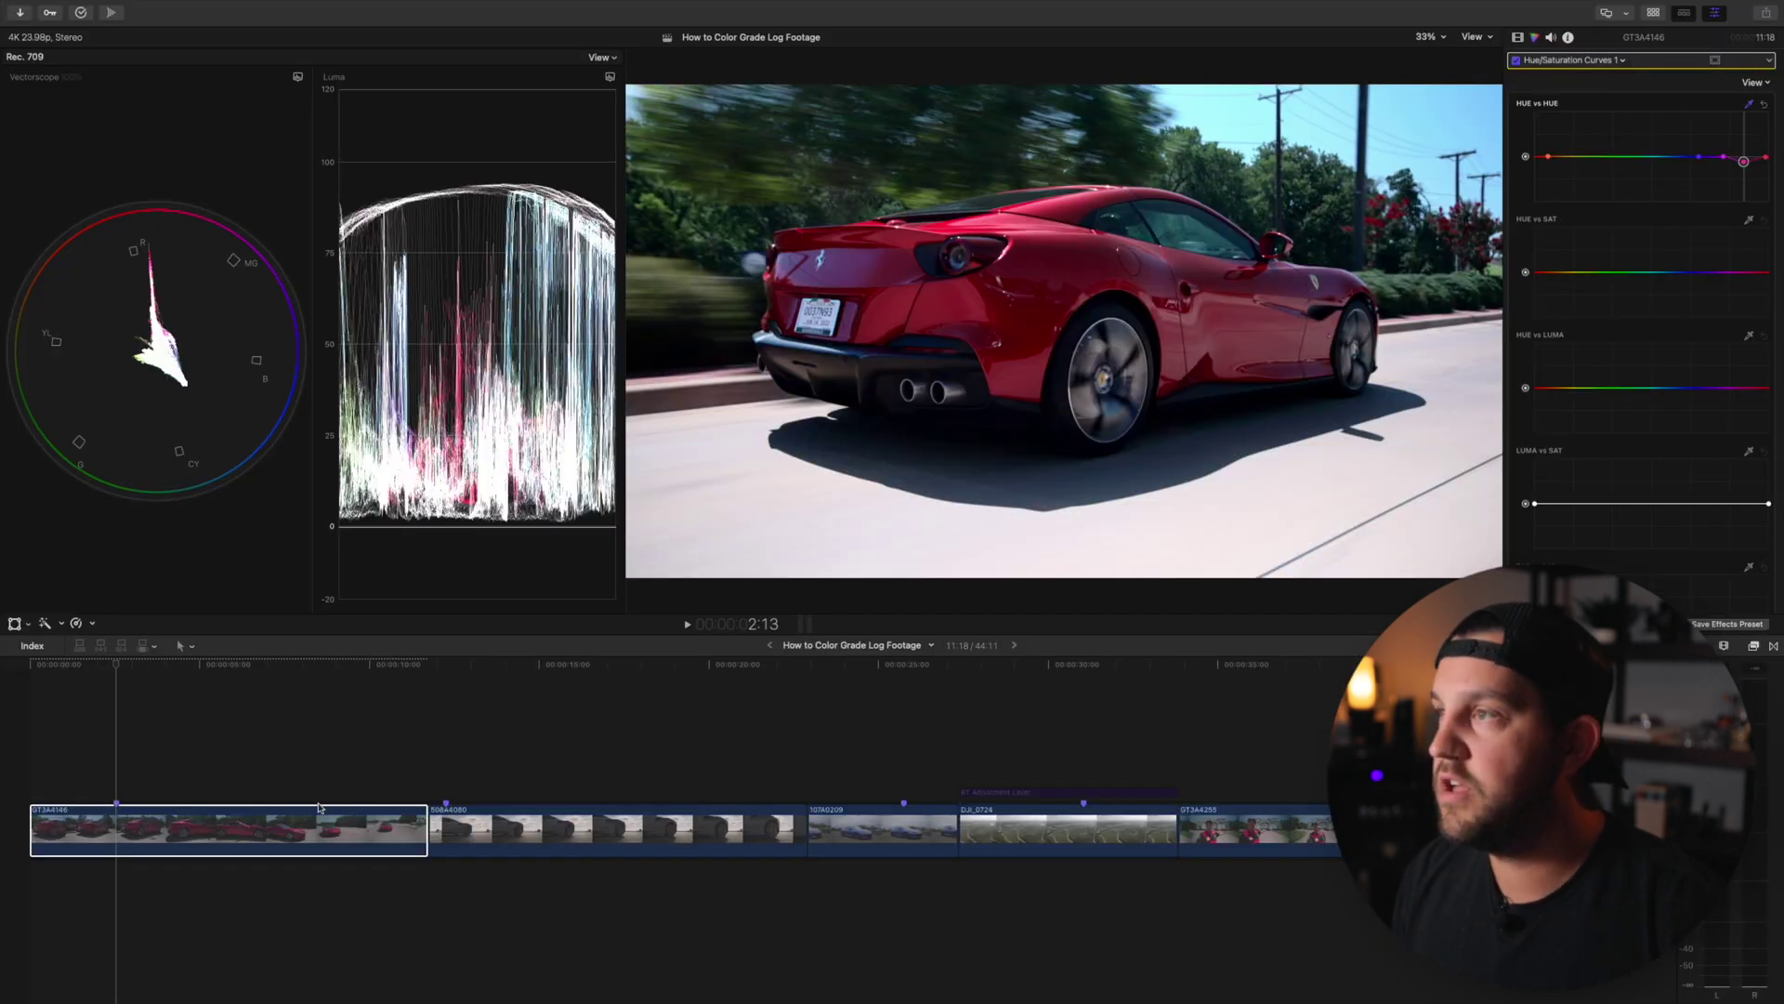
Step: Select the red car clip and toggle the Hue/Saturation Curves 1 correction off and on to compare the result
left_click(121, 822)
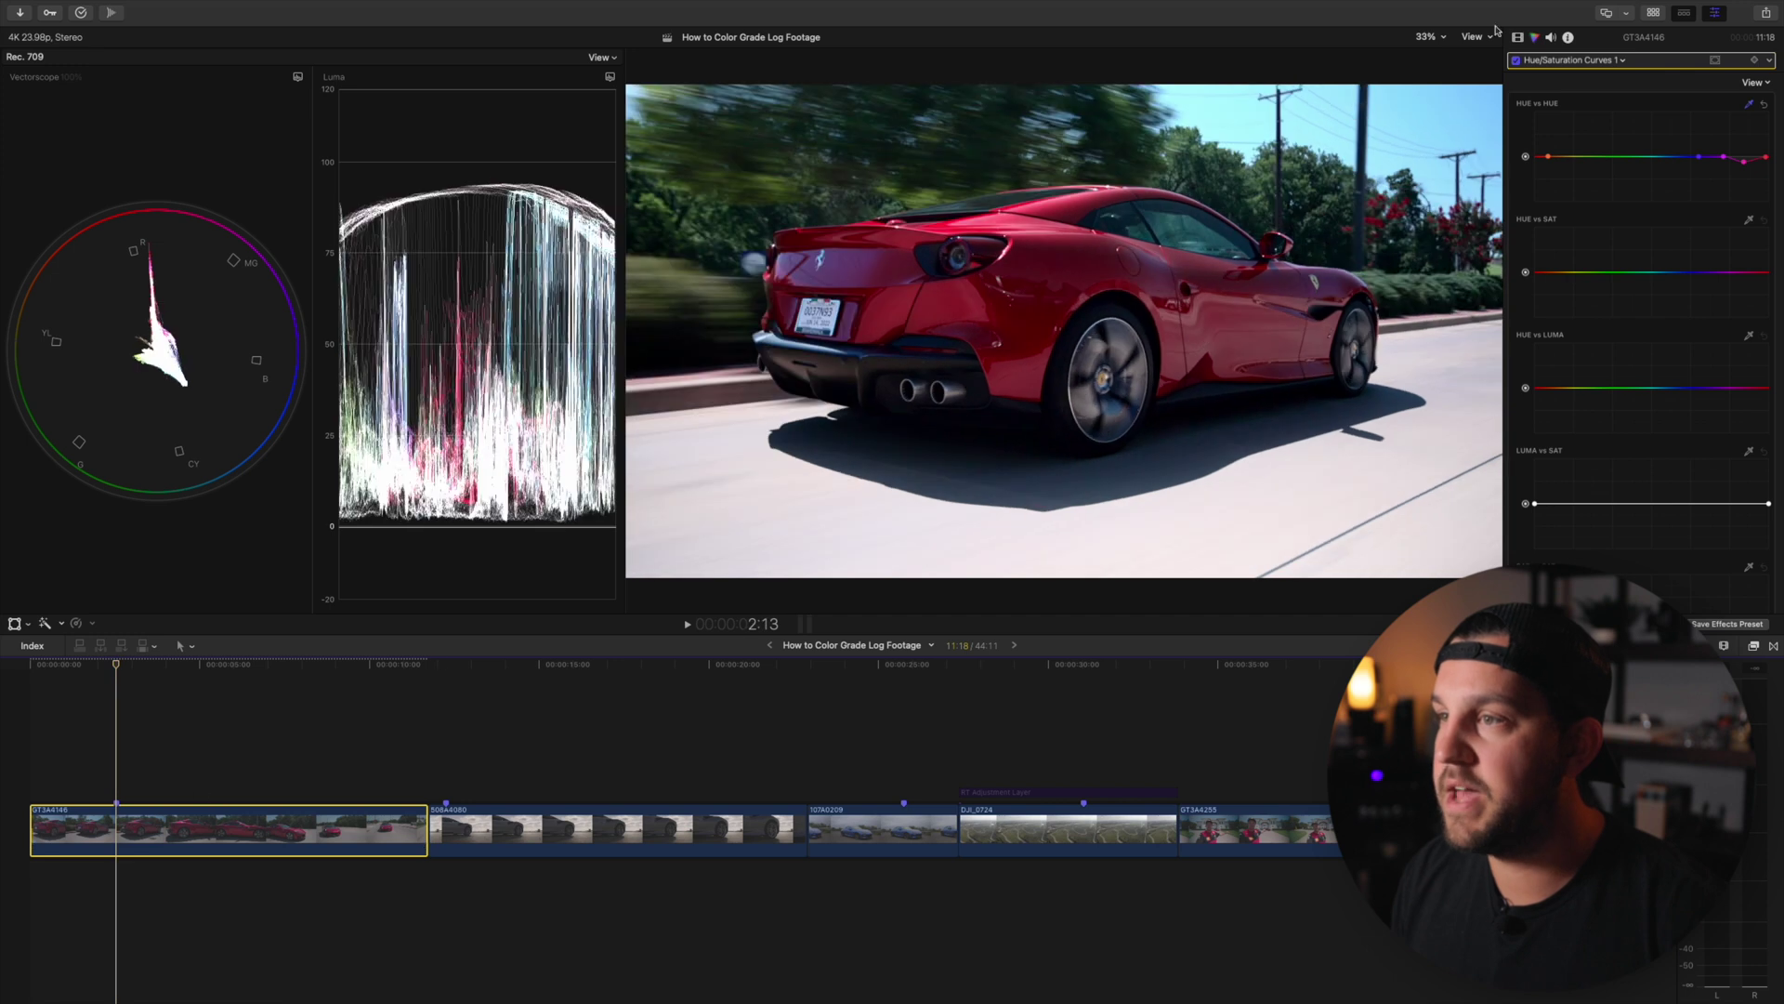
left_click(1517, 61)
left_click(1517, 61)
left_click(1517, 62)
left_click(1518, 61)
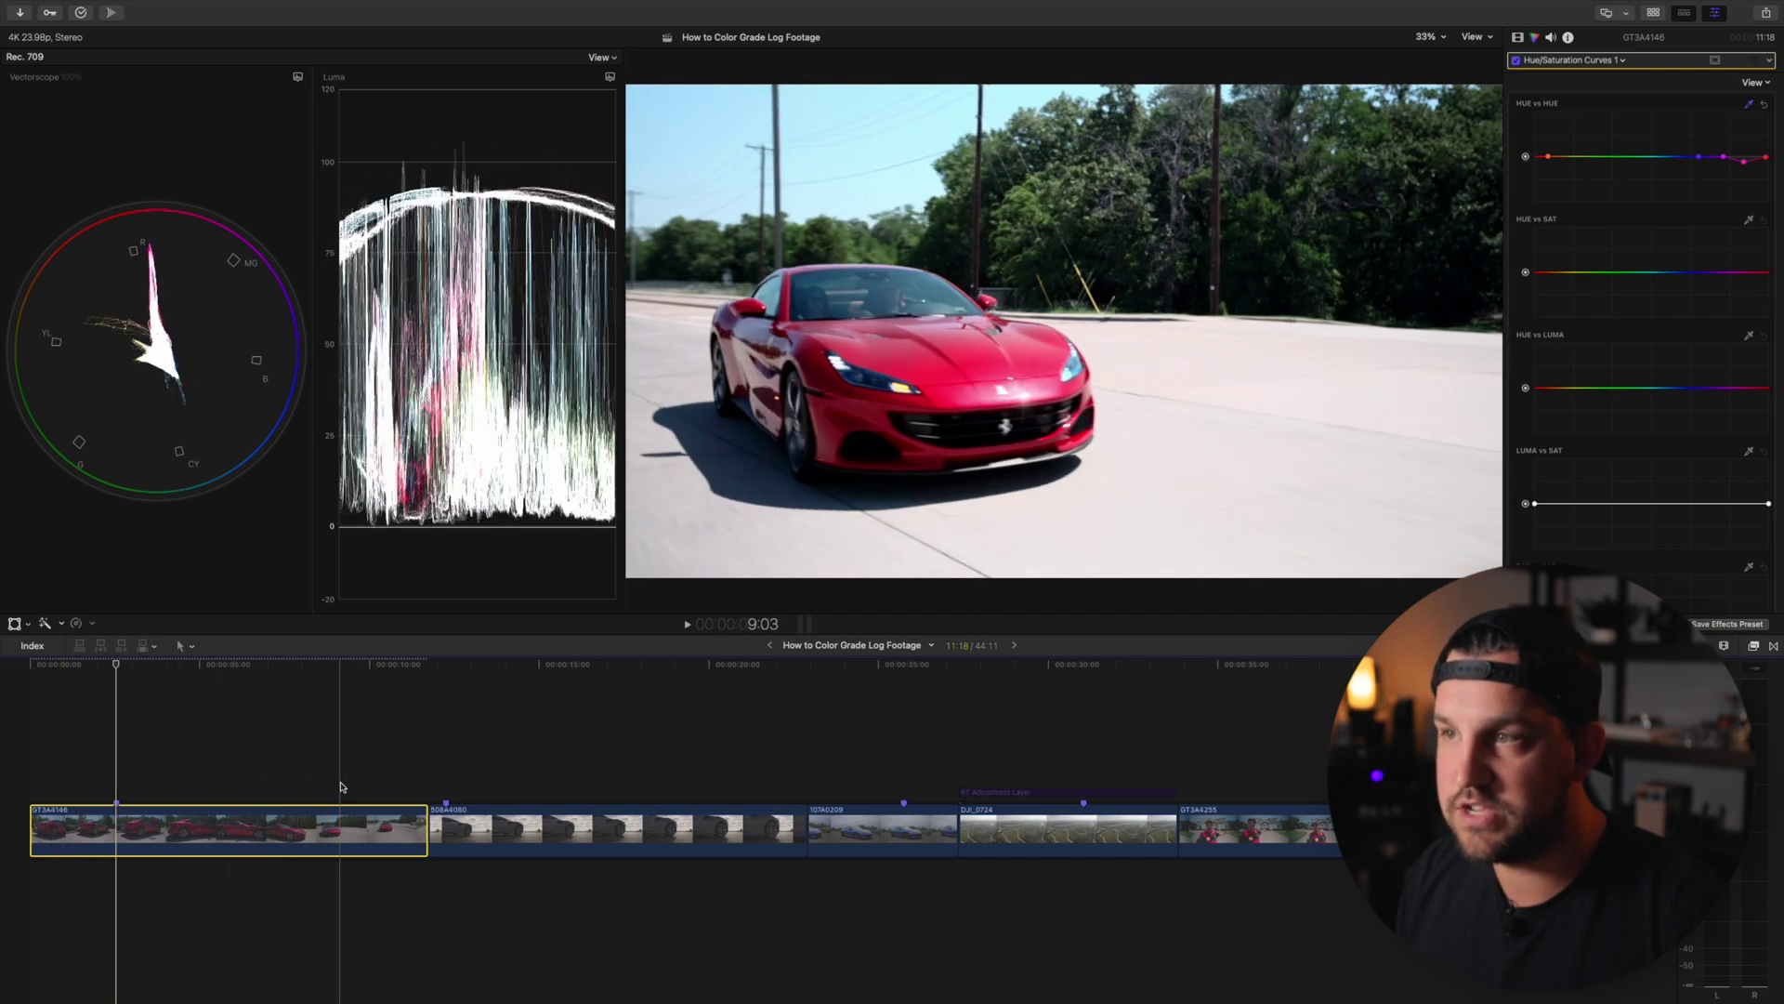
Step: Park the playhead at 10:22 in the red car clip and slightly lower the highlights and midtones brightness in Color Wheels 1
left_click(400, 790)
left_click(1622, 60)
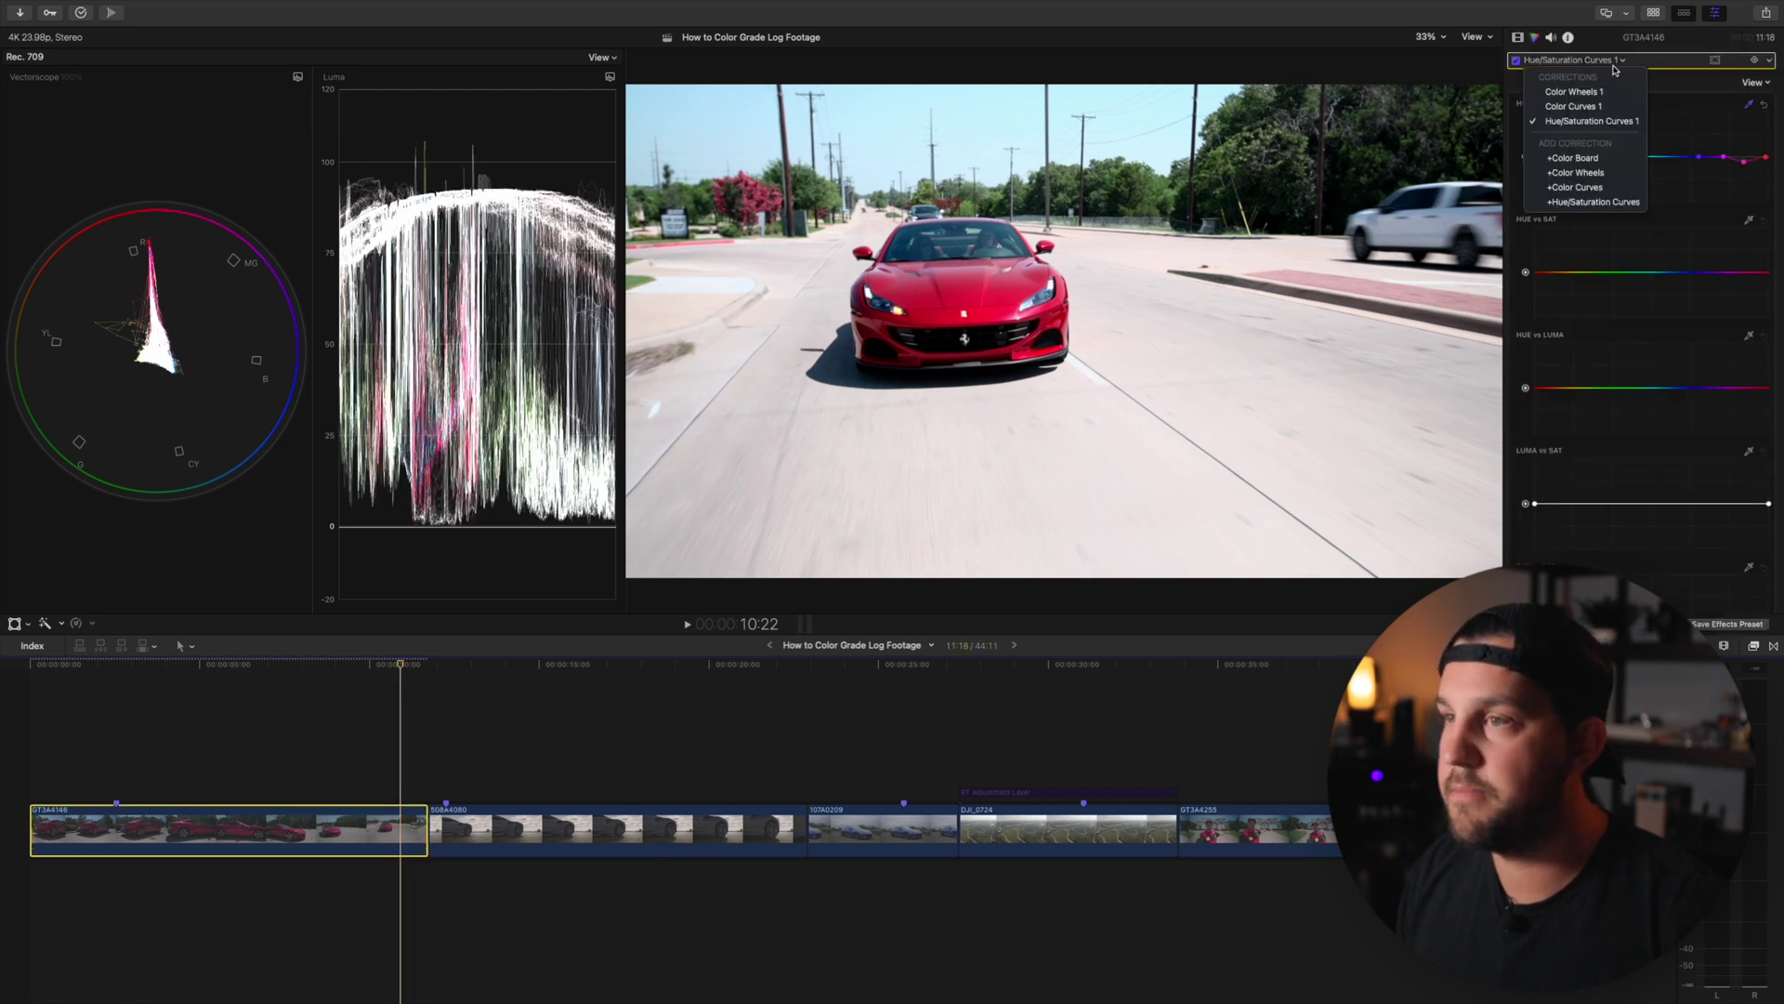
left_click(1557, 80)
left_click_drag(1751, 219, 1770, 239)
left_click_drag(1689, 335, 1691, 340)
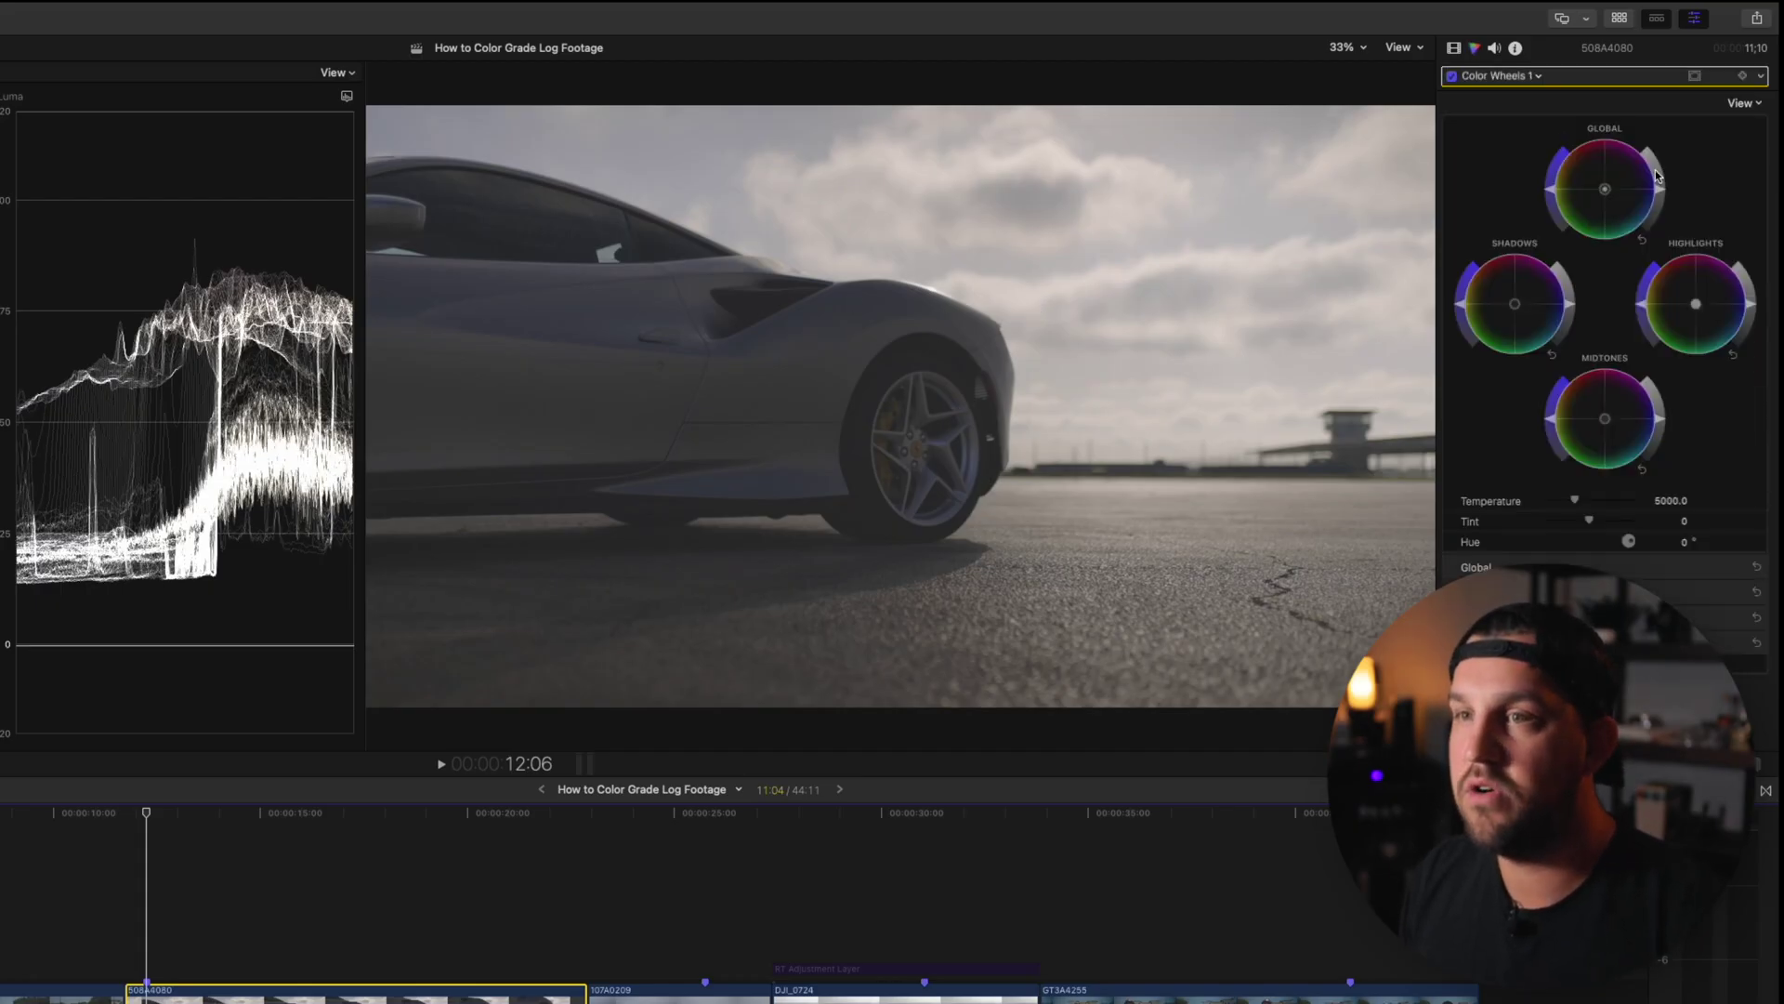
Step: Balance silver car clip 508A4080 with the color wheels, raising highlights, midtones and global saturation while lowering the shadows
left_click_drag(1753, 309, 1754, 287)
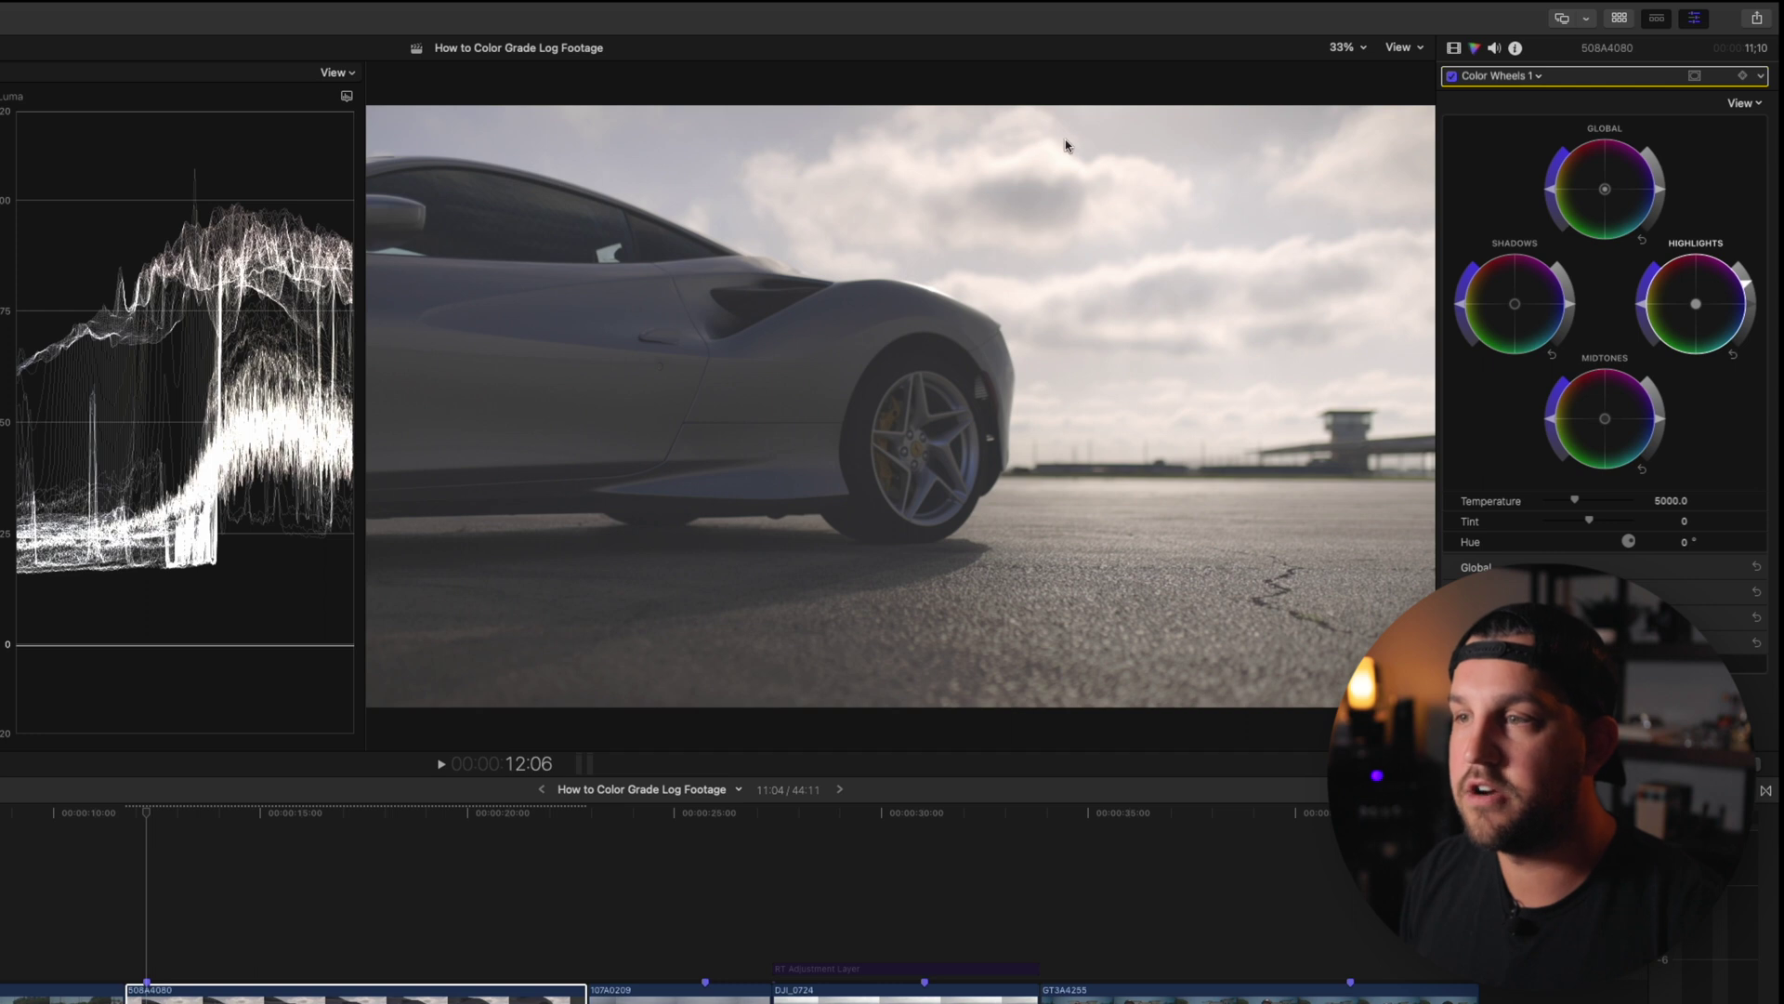
left_click_drag(1569, 309, 1572, 332)
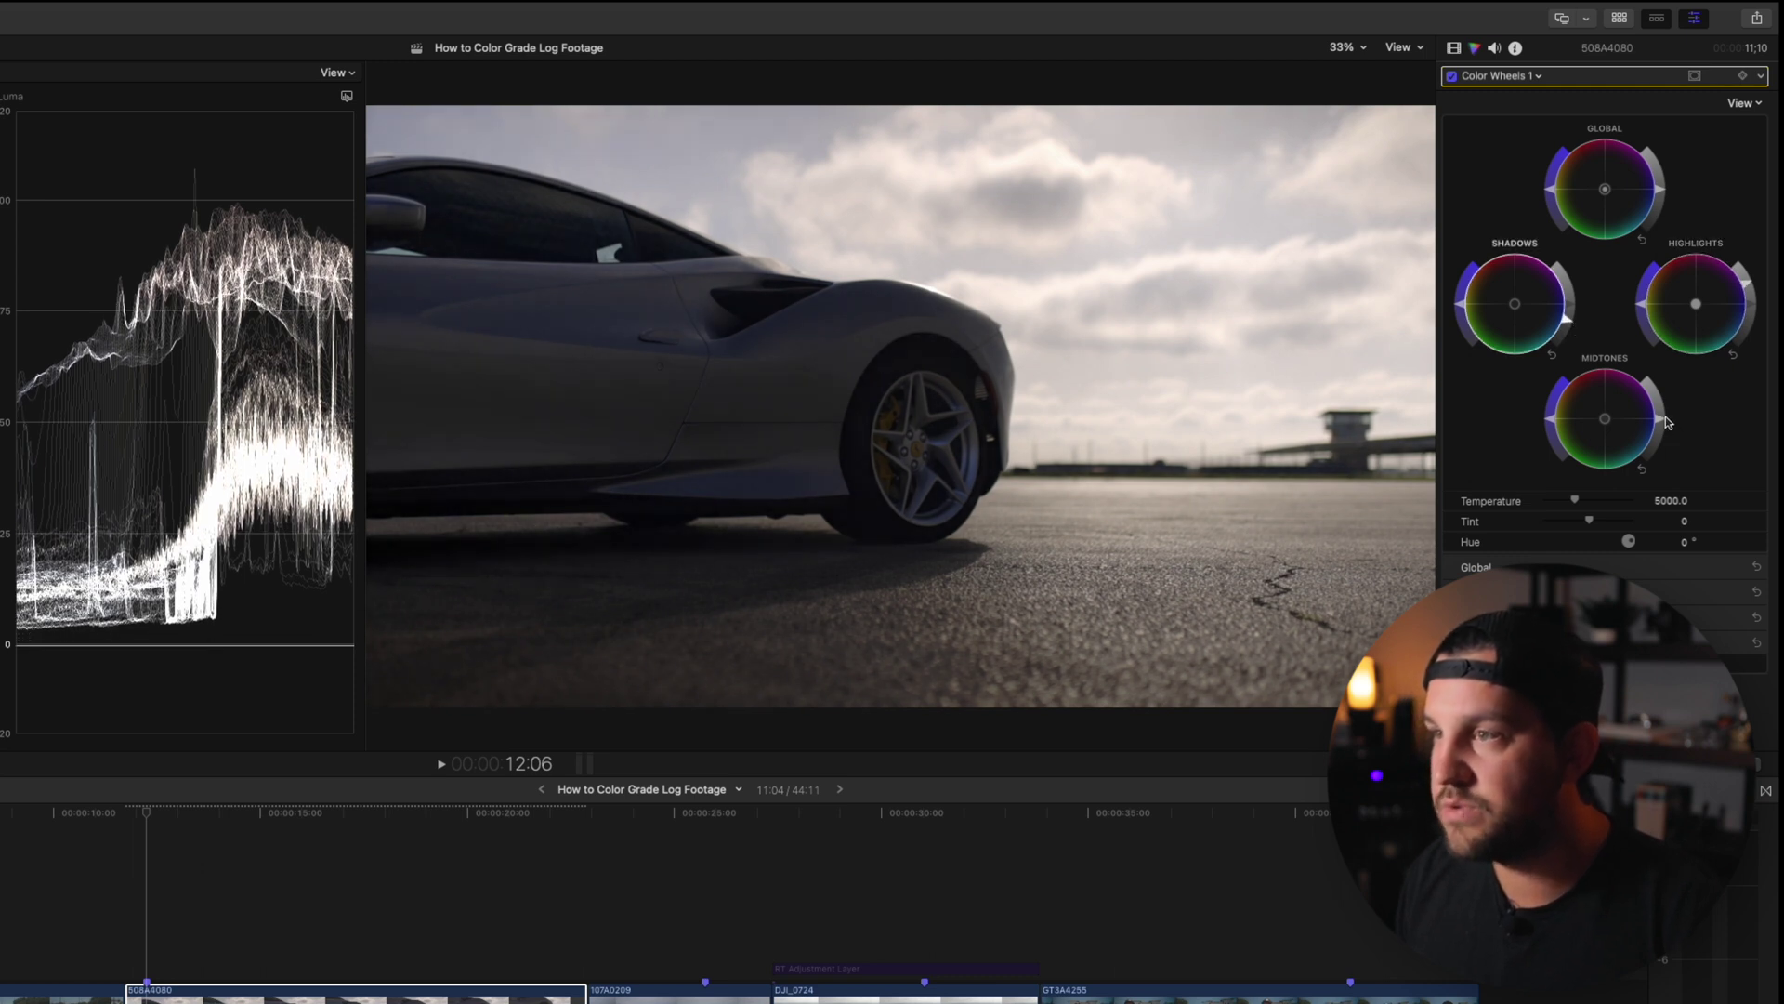
left_click_drag(1662, 428, 1660, 383)
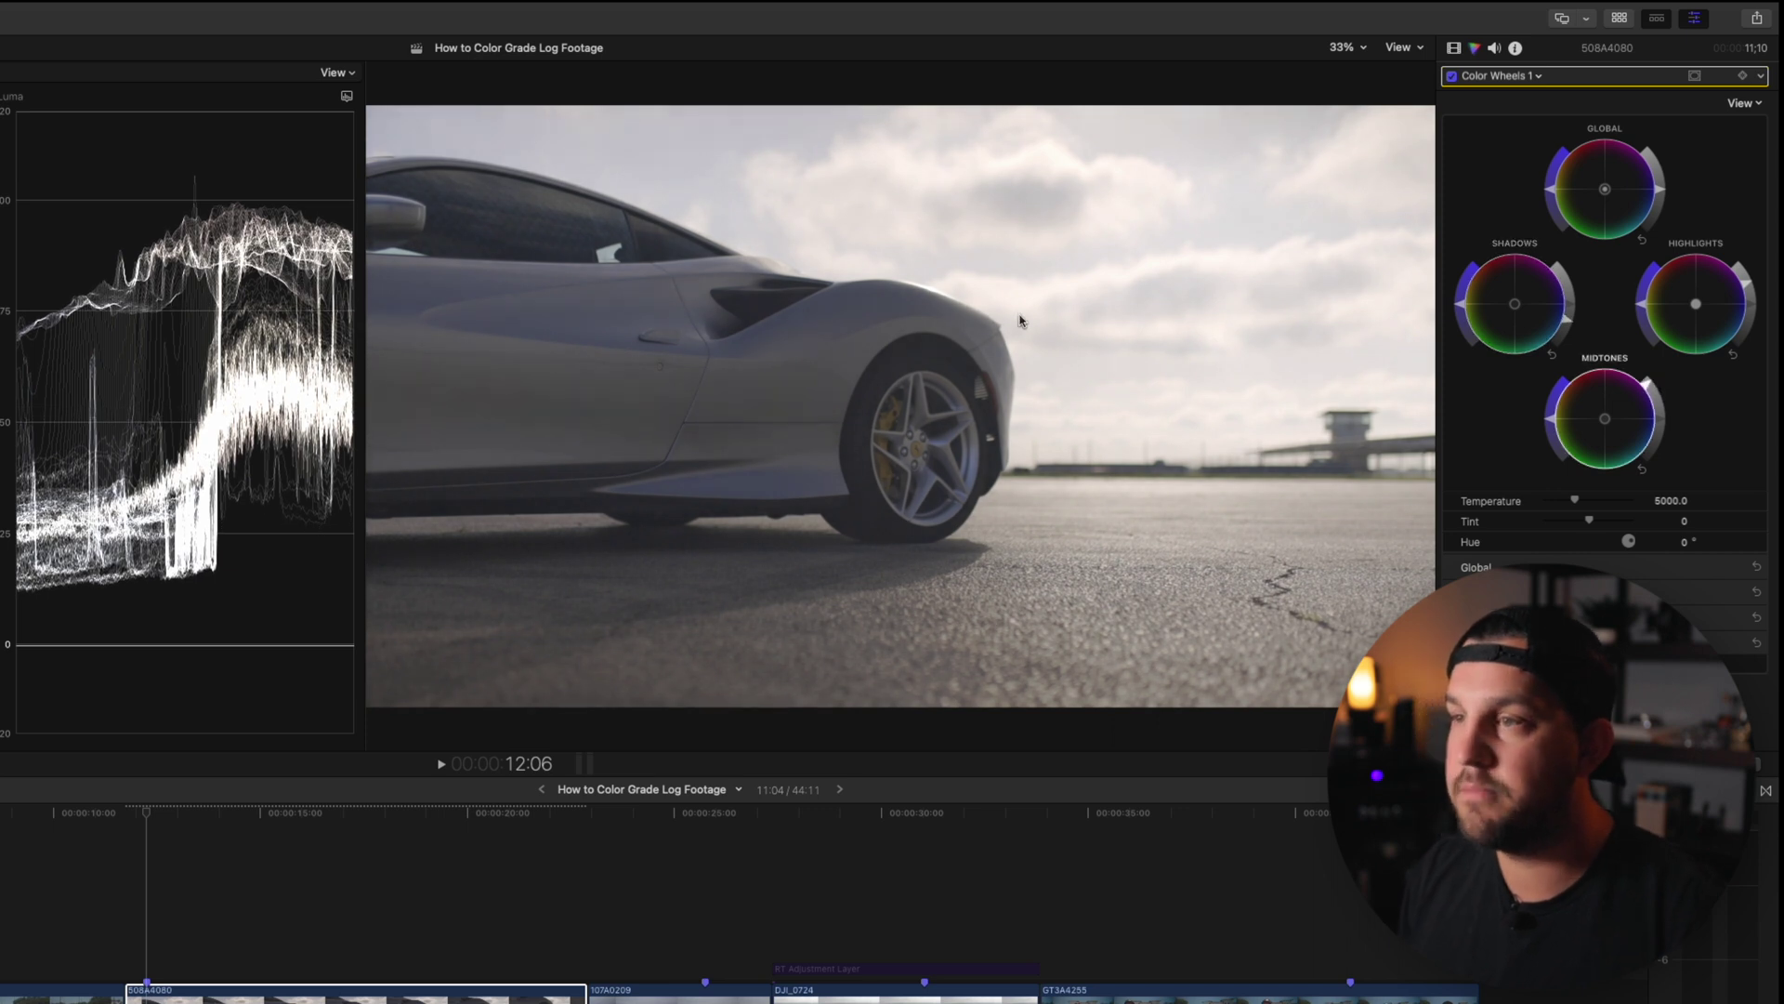
left_click_drag(1568, 327, 1567, 330)
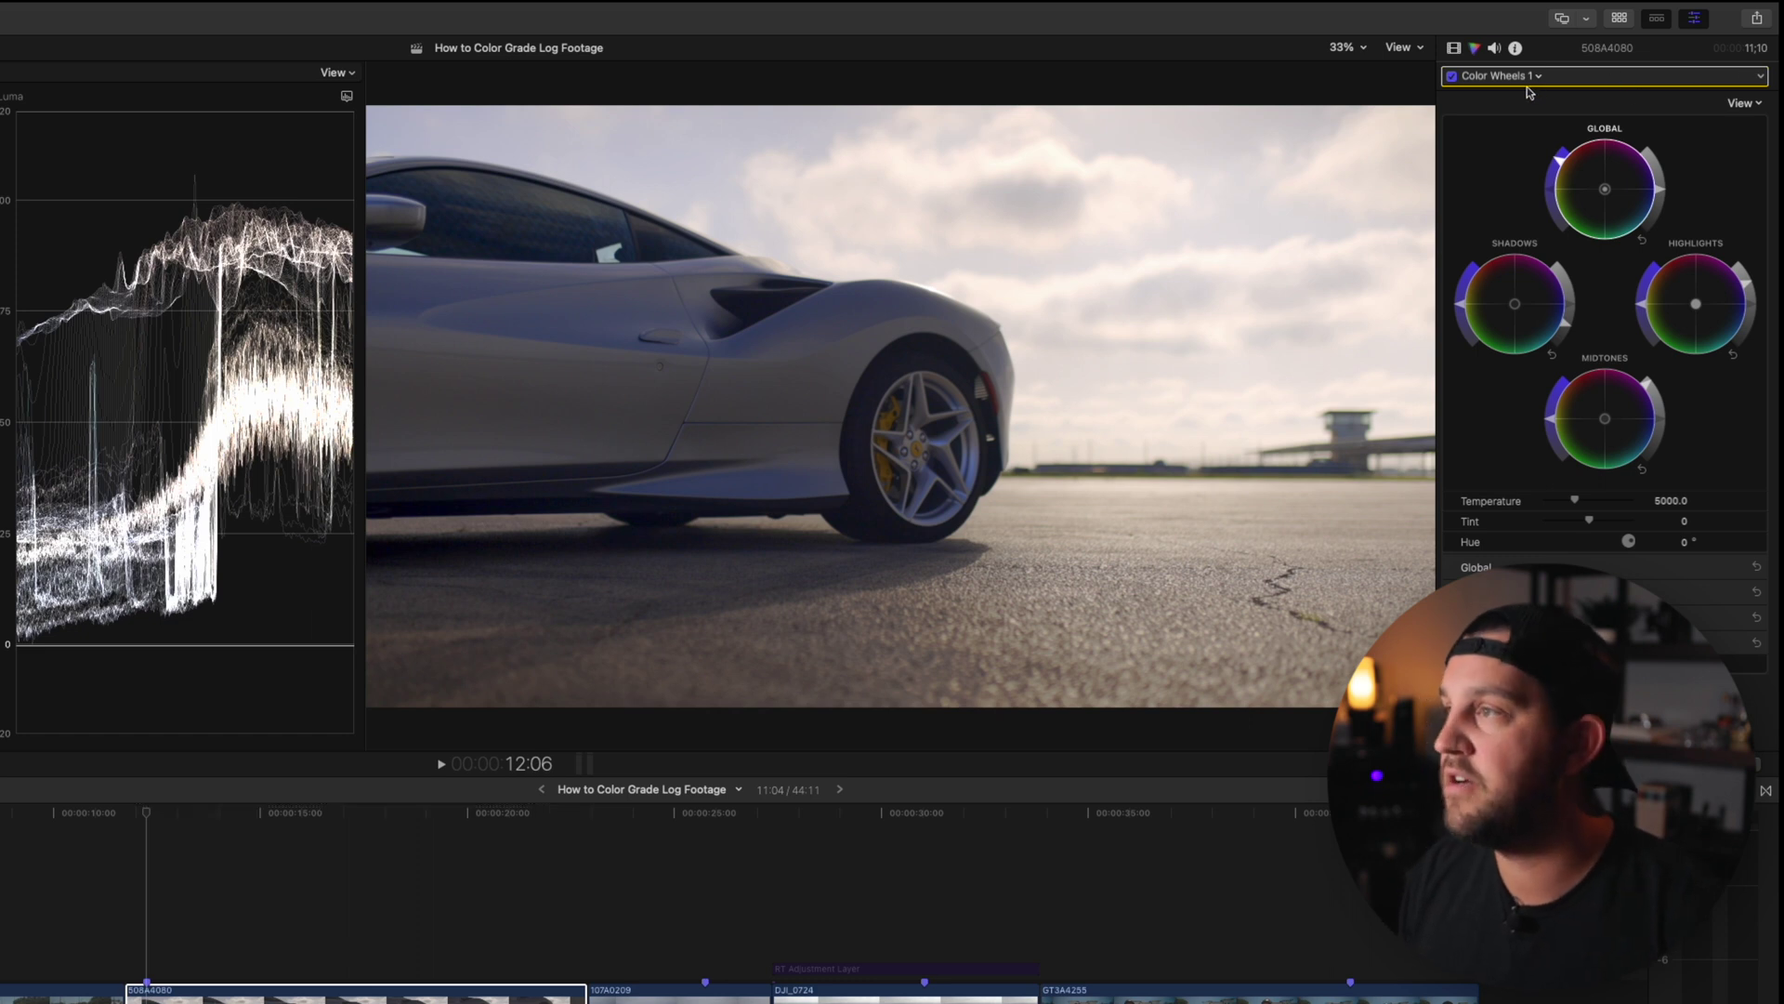
Step: Shape the upper luma curve of the silver car clip with slightly lowered highlight points and a lifted midtone point
left_click(1655, 180)
left_click(1693, 166)
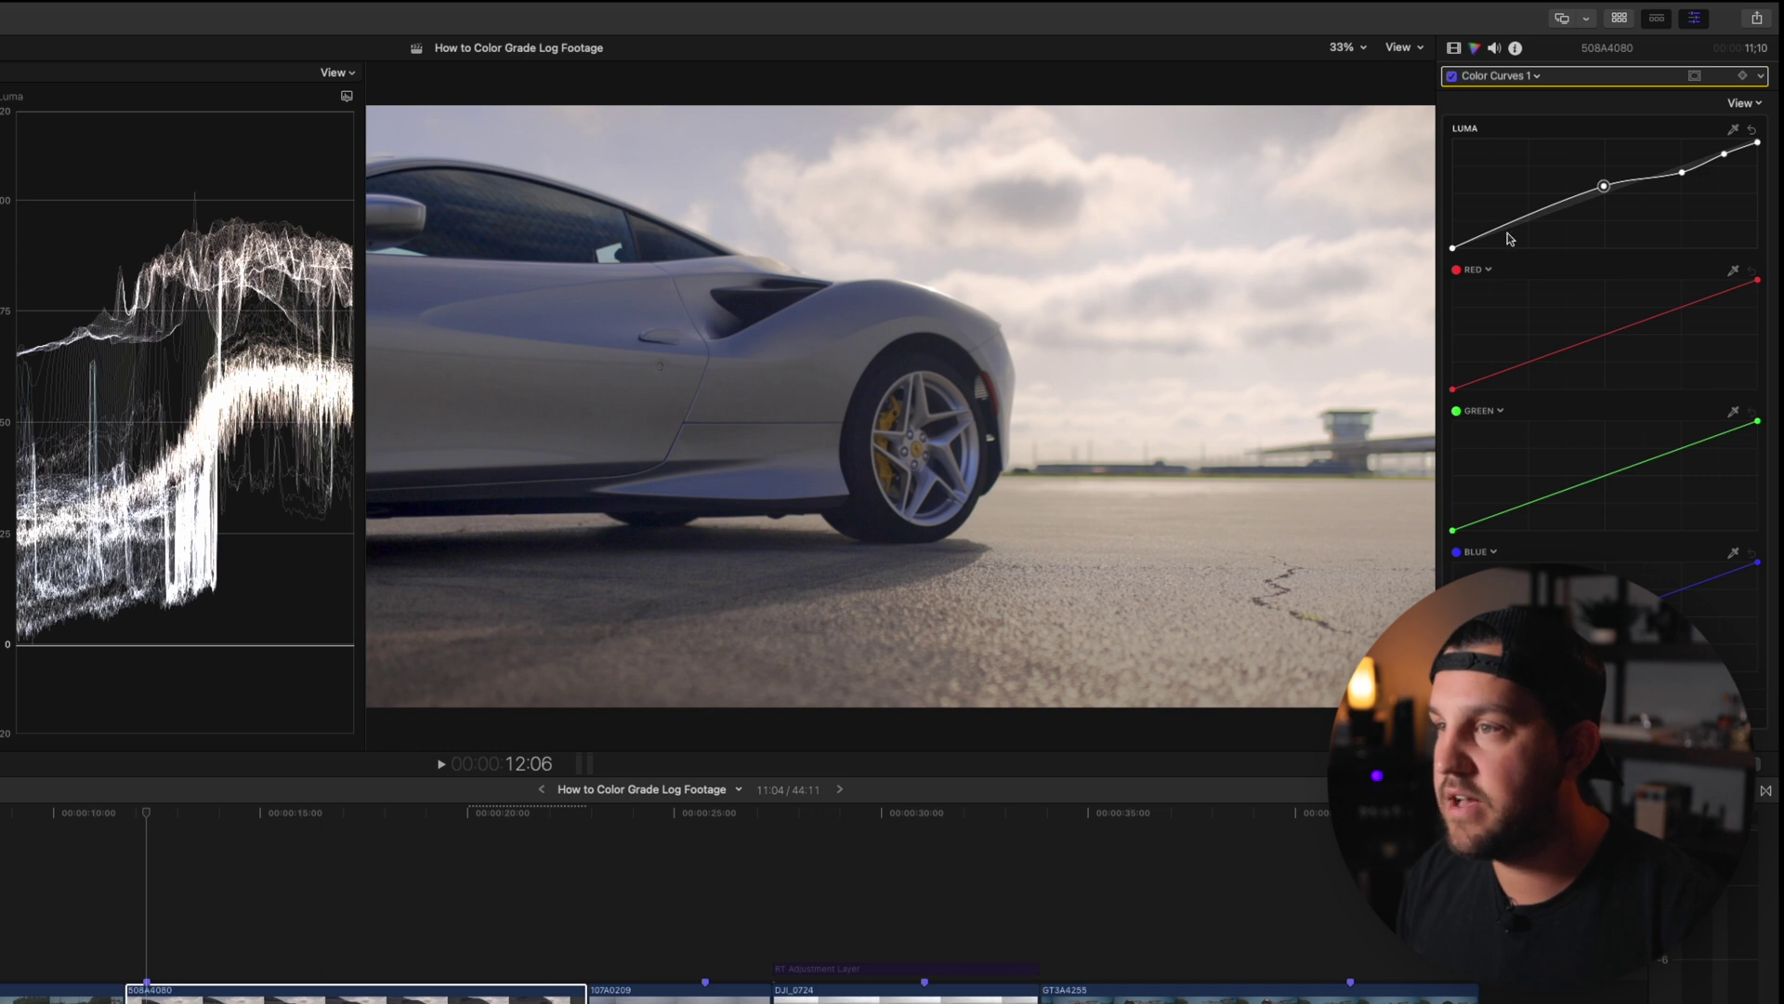
left_click_drag(1606, 190, 1605, 184)
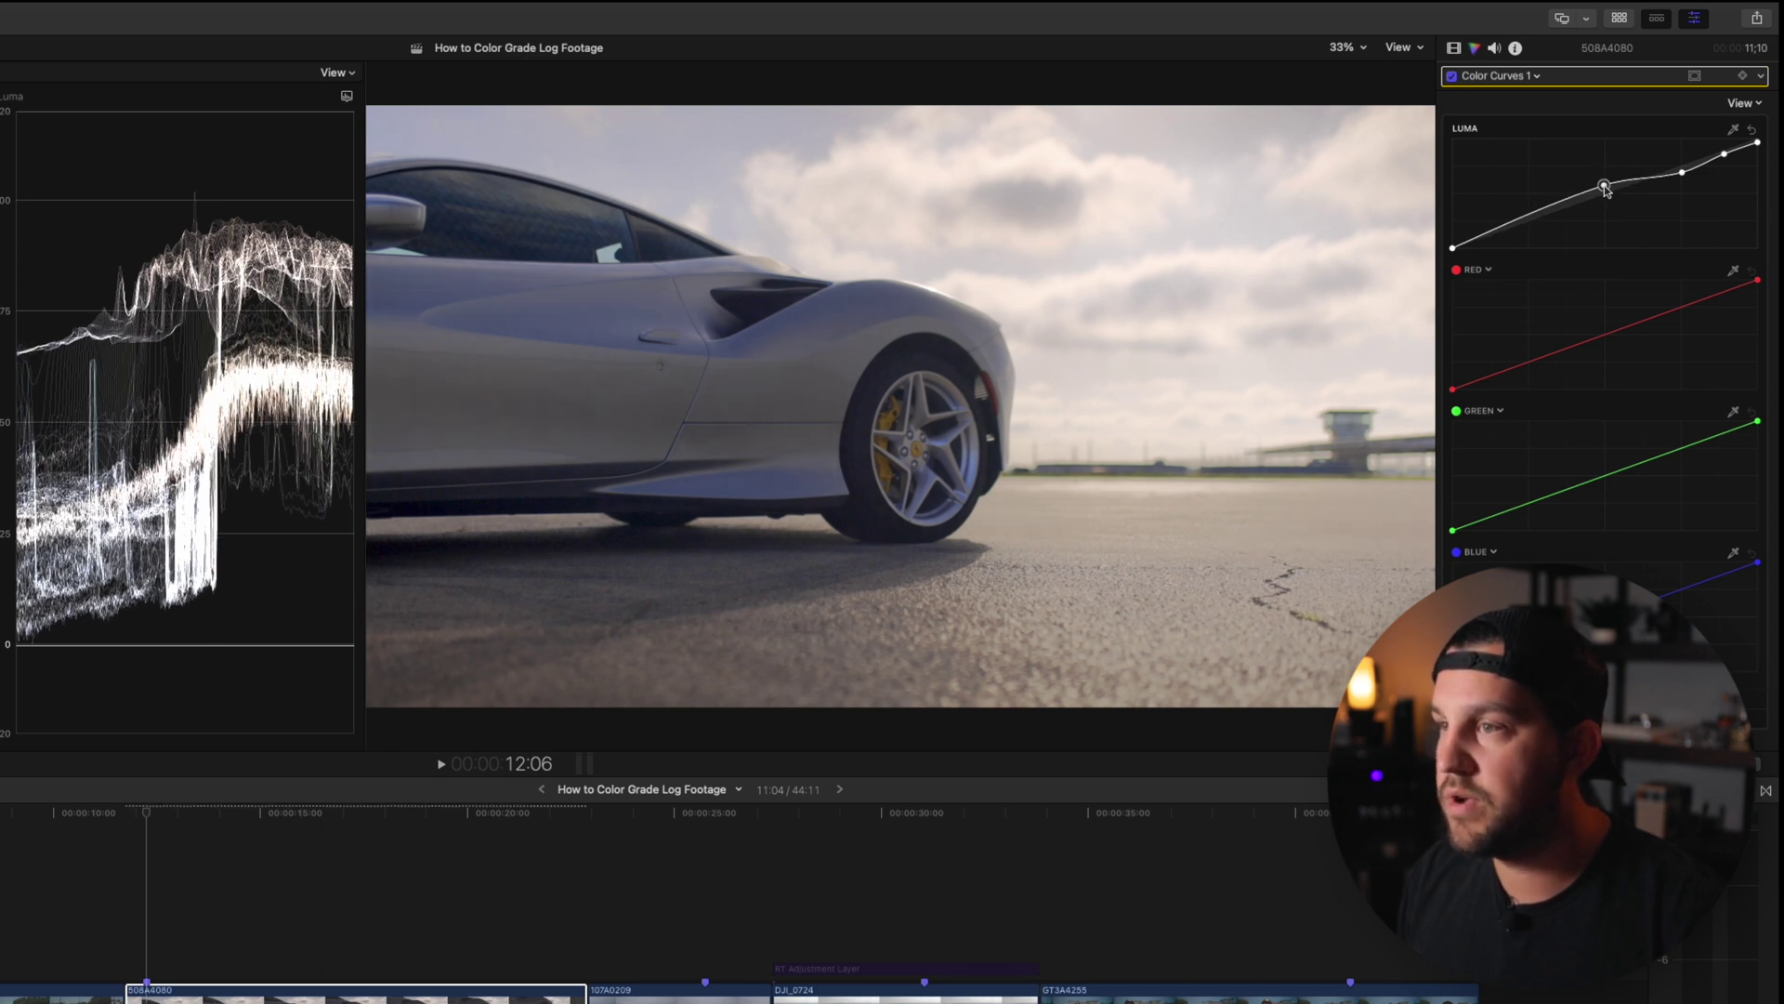
Step: Add a lowered shadow point to the silver car's luma curve and lift the midtone point further for contrast
left_click_drag(1487, 232, 1518, 234)
left_click(1606, 183)
left_click_drag(1607, 183, 1600, 186)
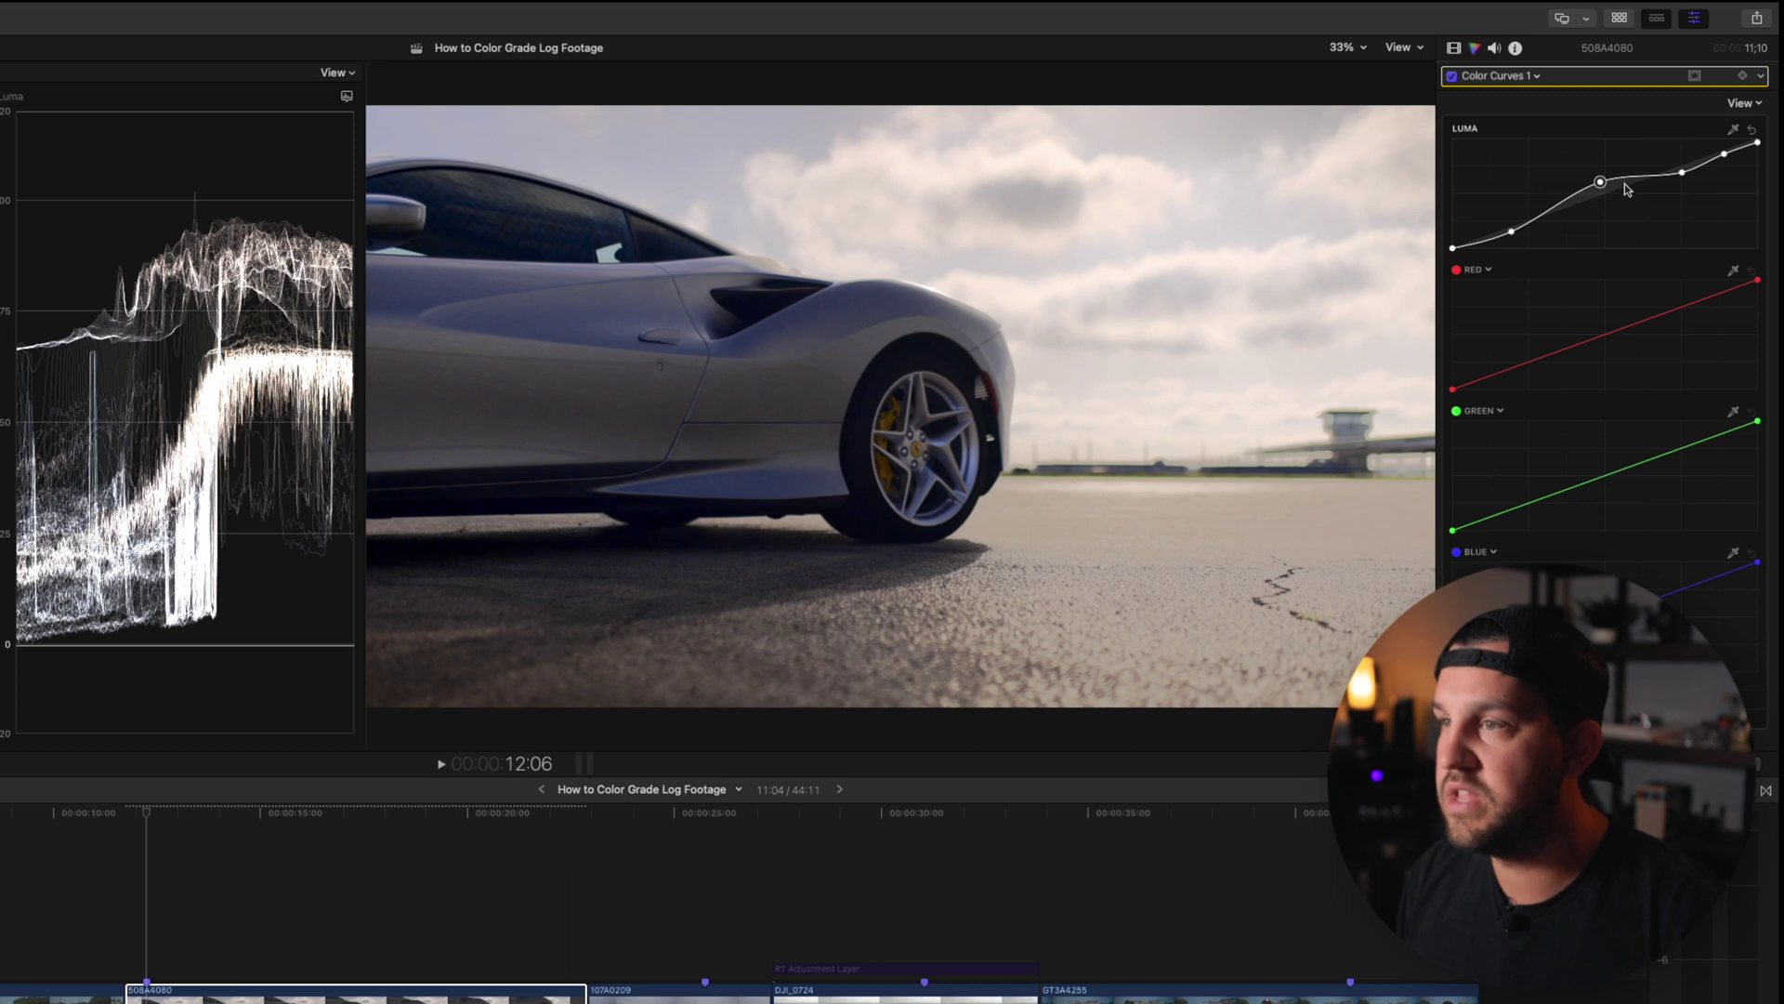
left_click_drag(1600, 184, 1604, 176)
left_click_drag(1512, 232, 1505, 239)
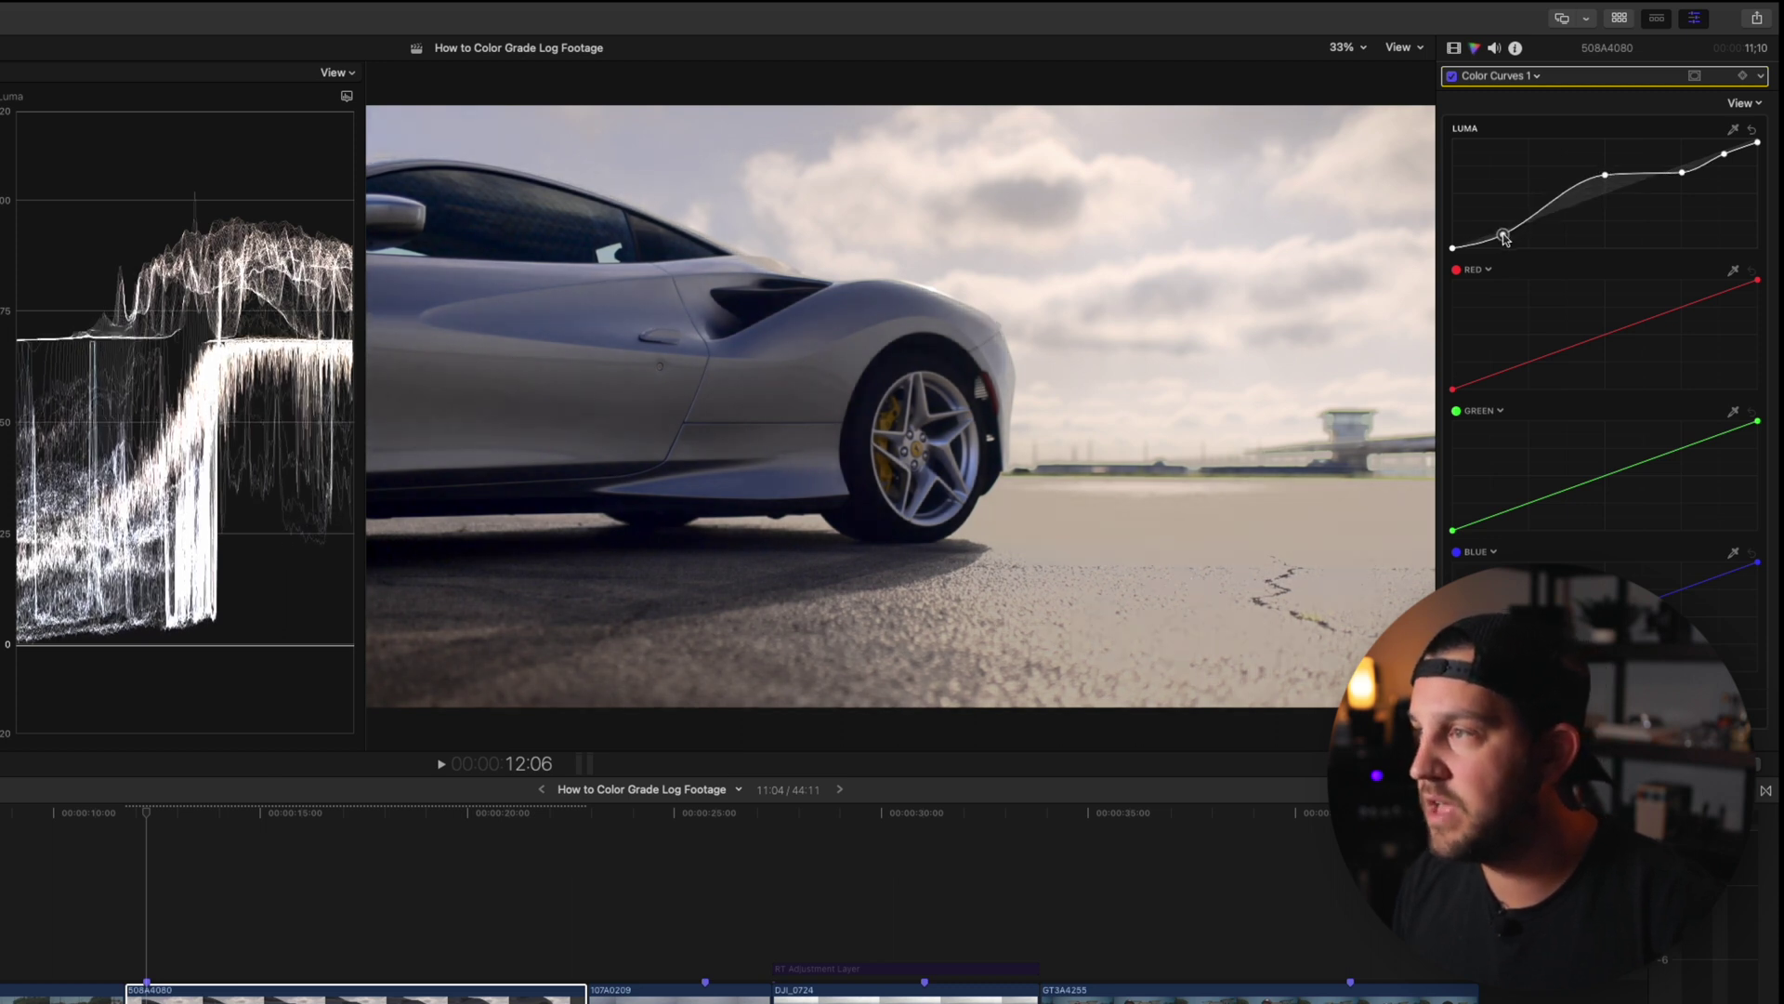
Step: Return to the silver car's Color Wheels 1 correction and raise the shadows brightness very slightly
left_click(1528, 78)
left_click(1526, 114)
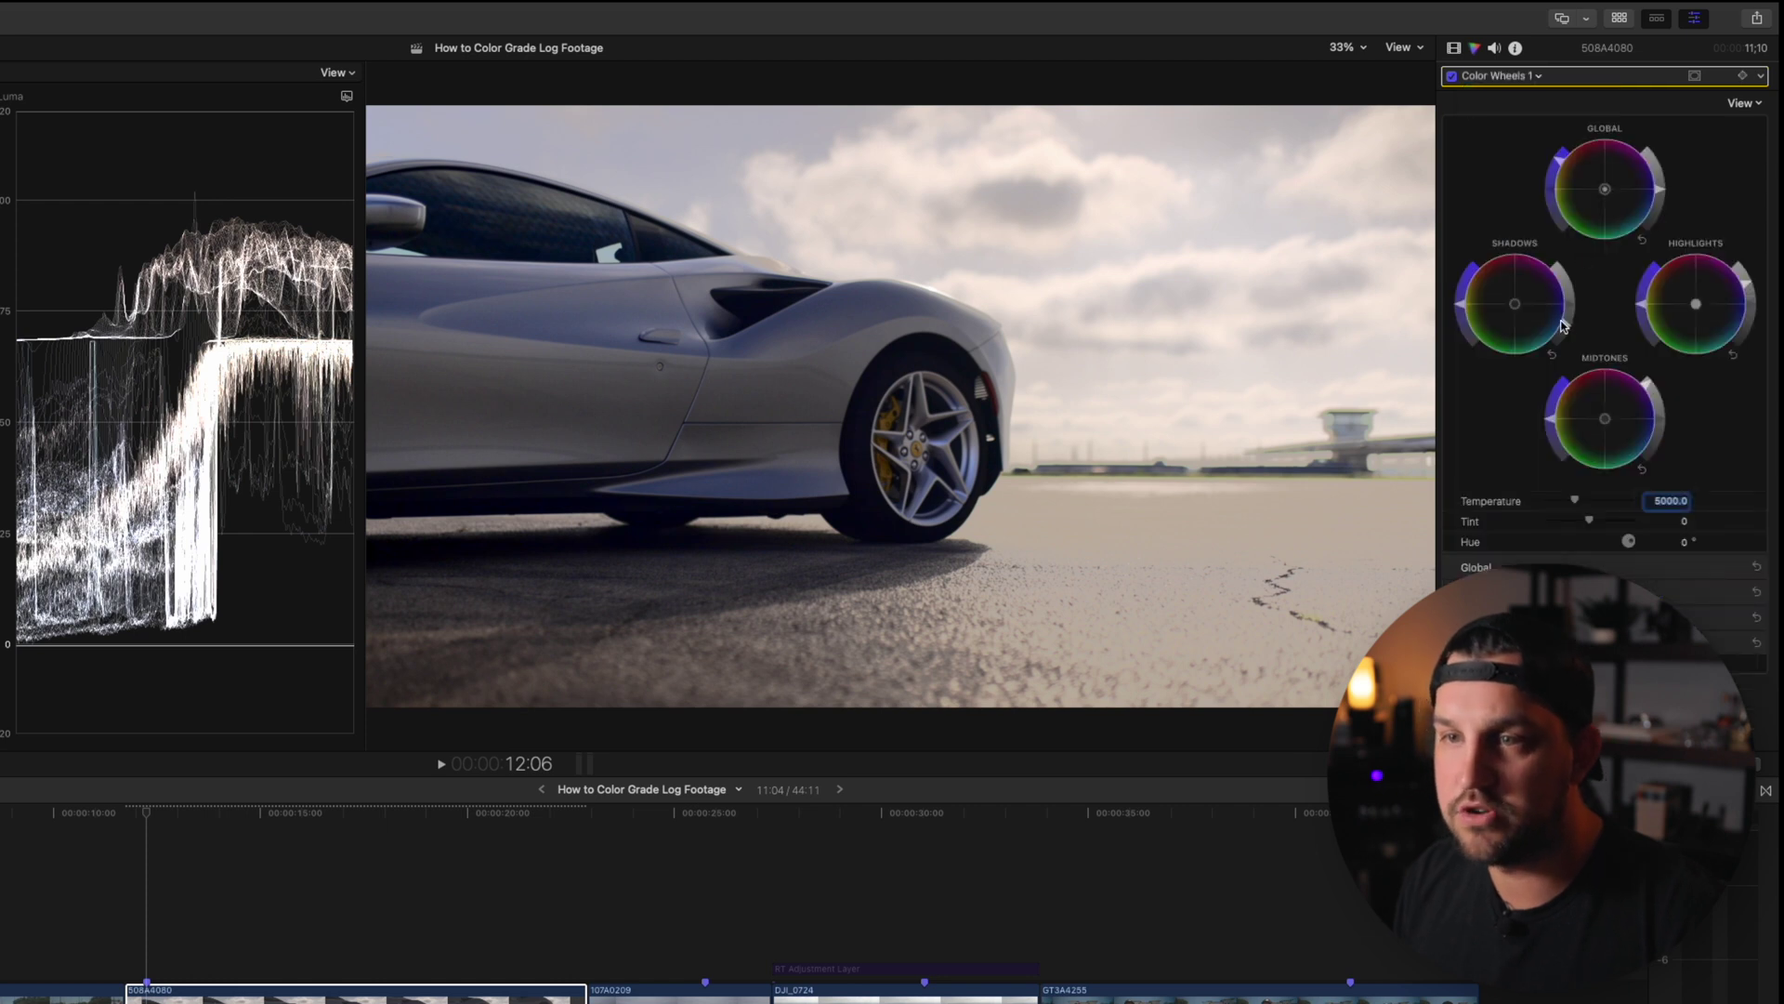
left_click_drag(1567, 326, 1567, 323)
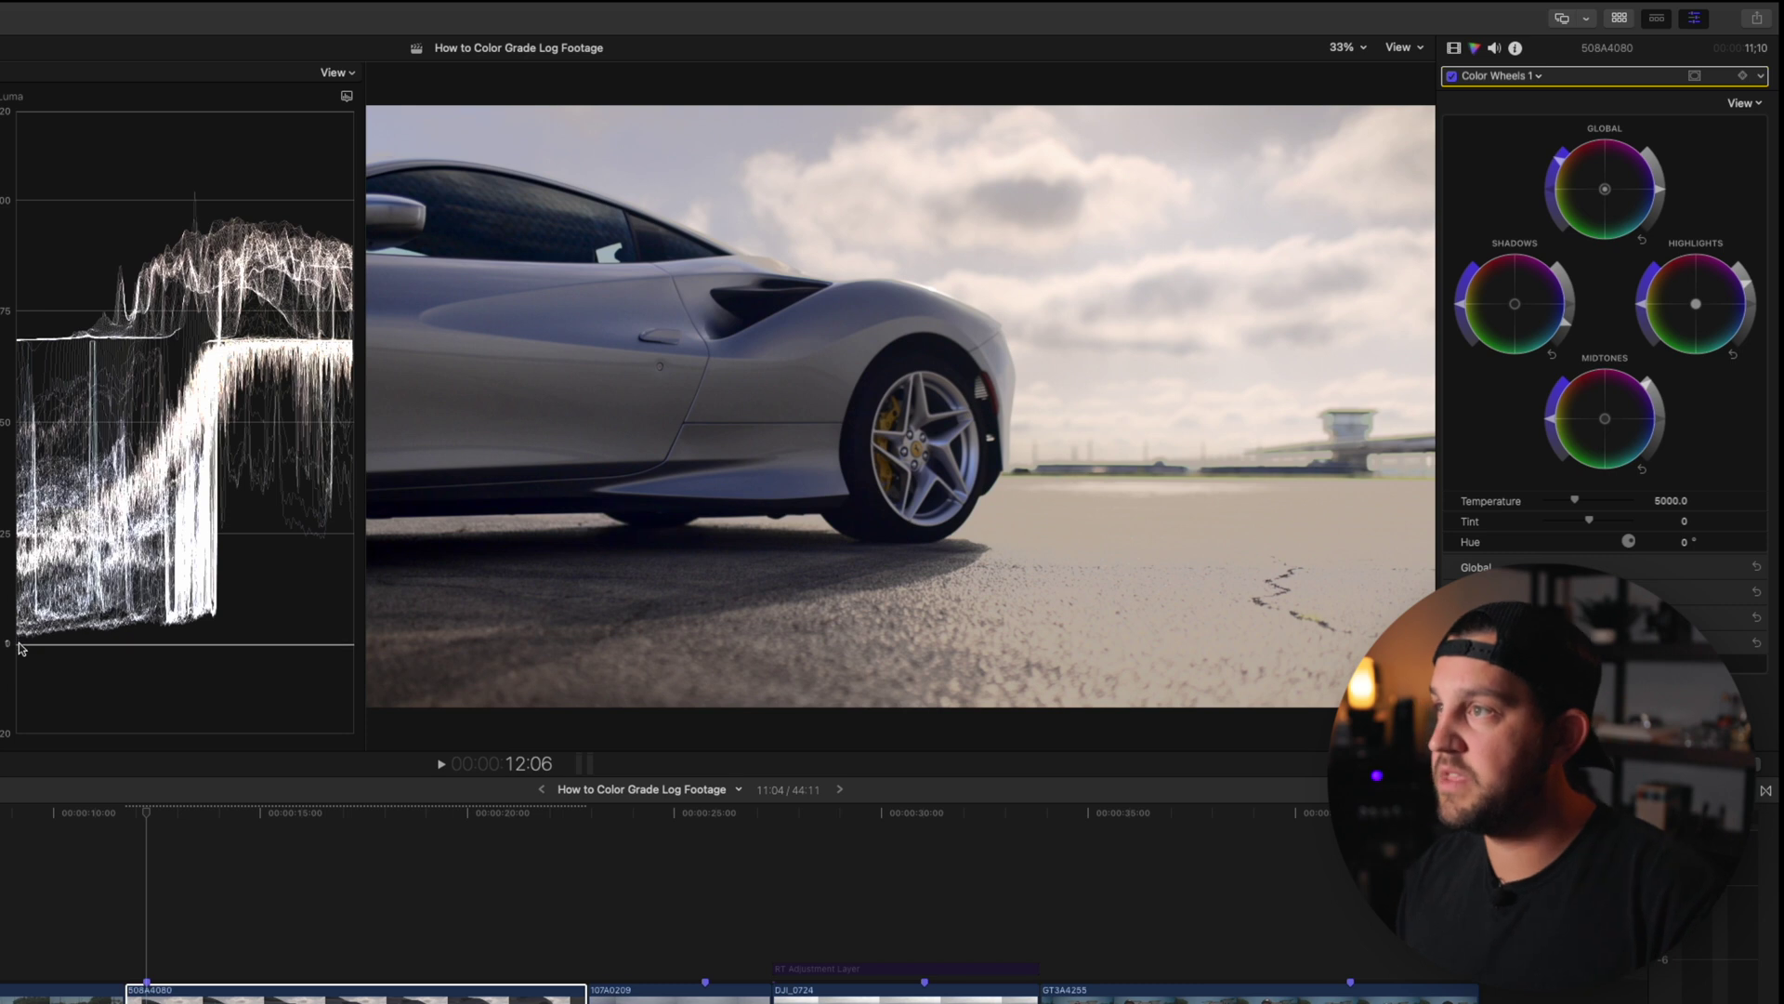
Step: Add a Hue/Saturation Curves correction to the silver car clip, sample the car body and lower the blue saturation on Hue vs Sat
left_click(1524, 76)
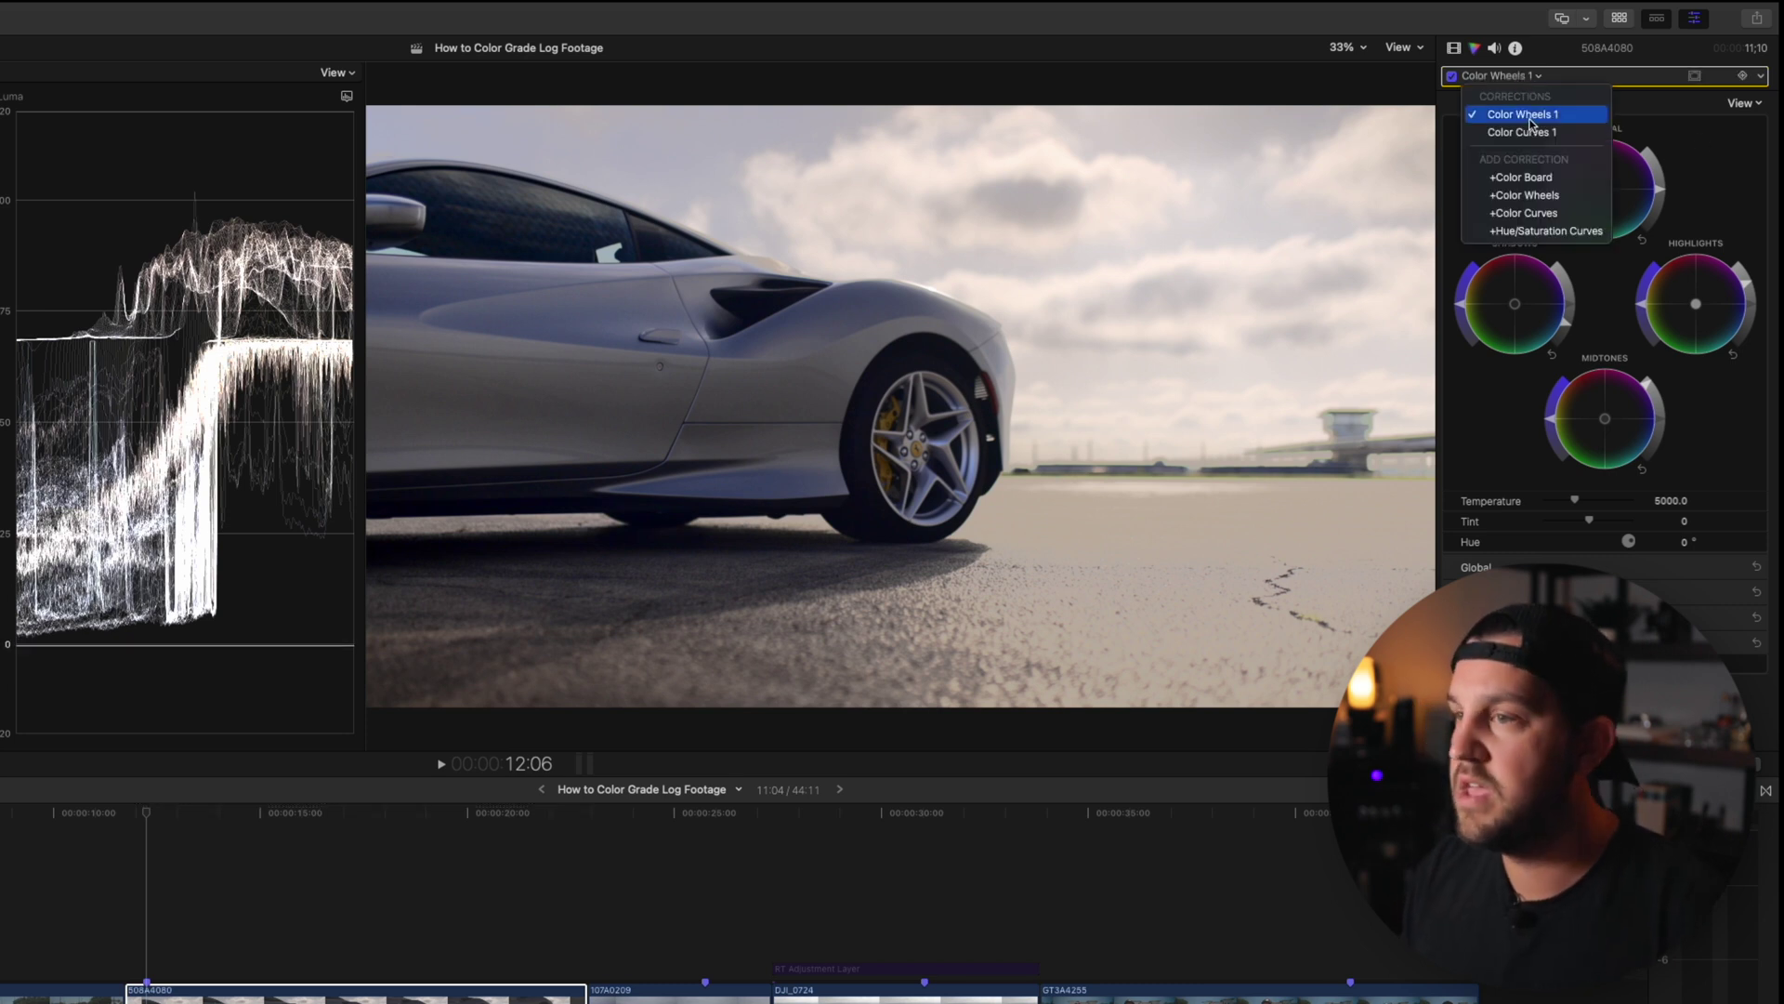
left_click(1579, 235)
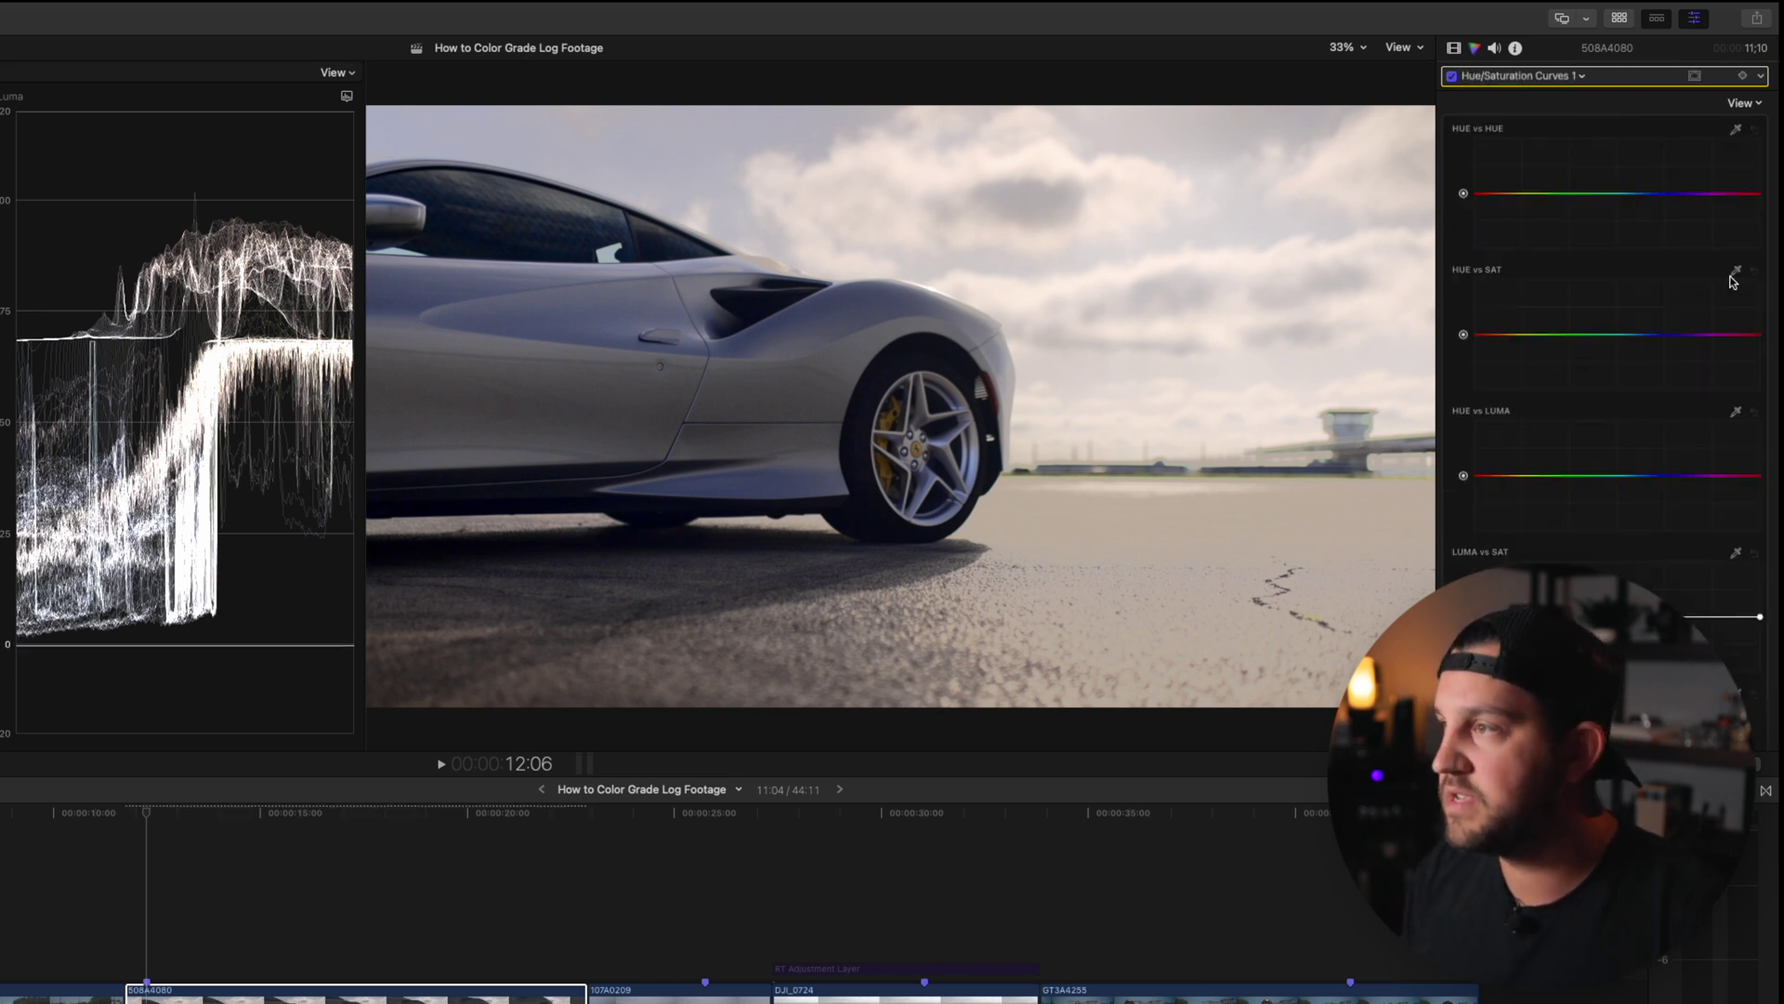
left_click(867, 468)
left_click_drag(1653, 339, 1654, 348)
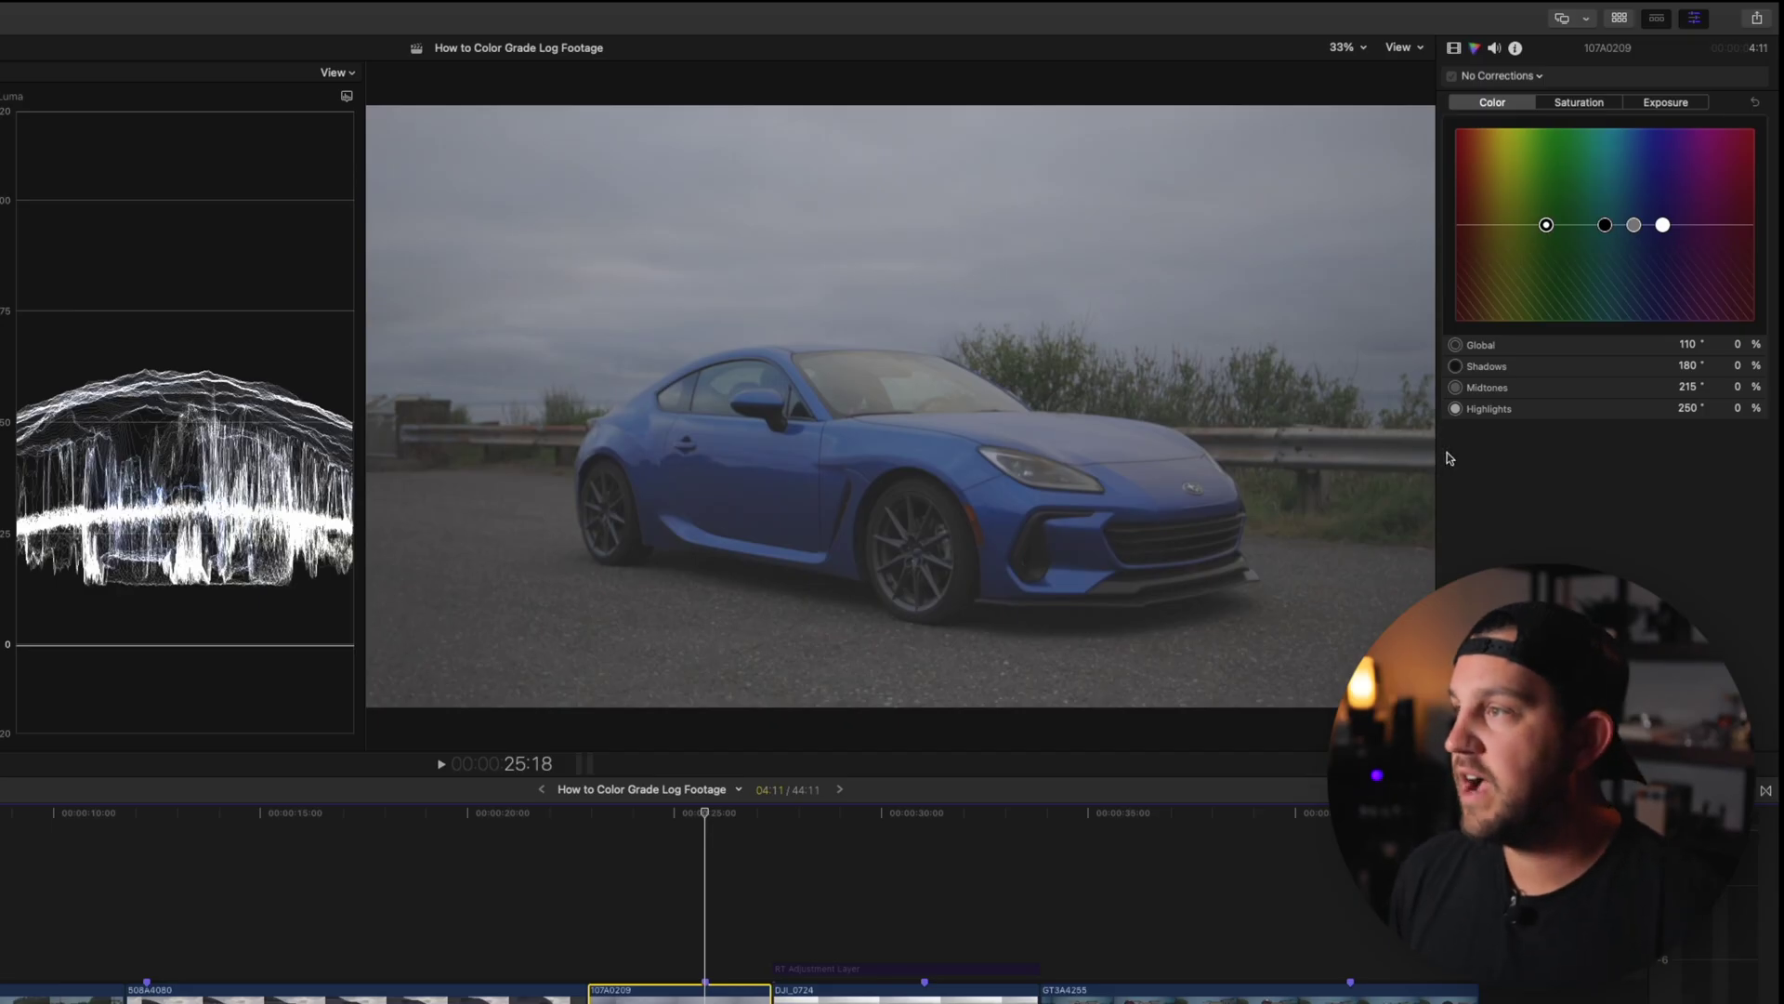
Step: Add a Color Wheels correction to blue car clip 107A0209 and raise the highlights brightness
key("alt+e")
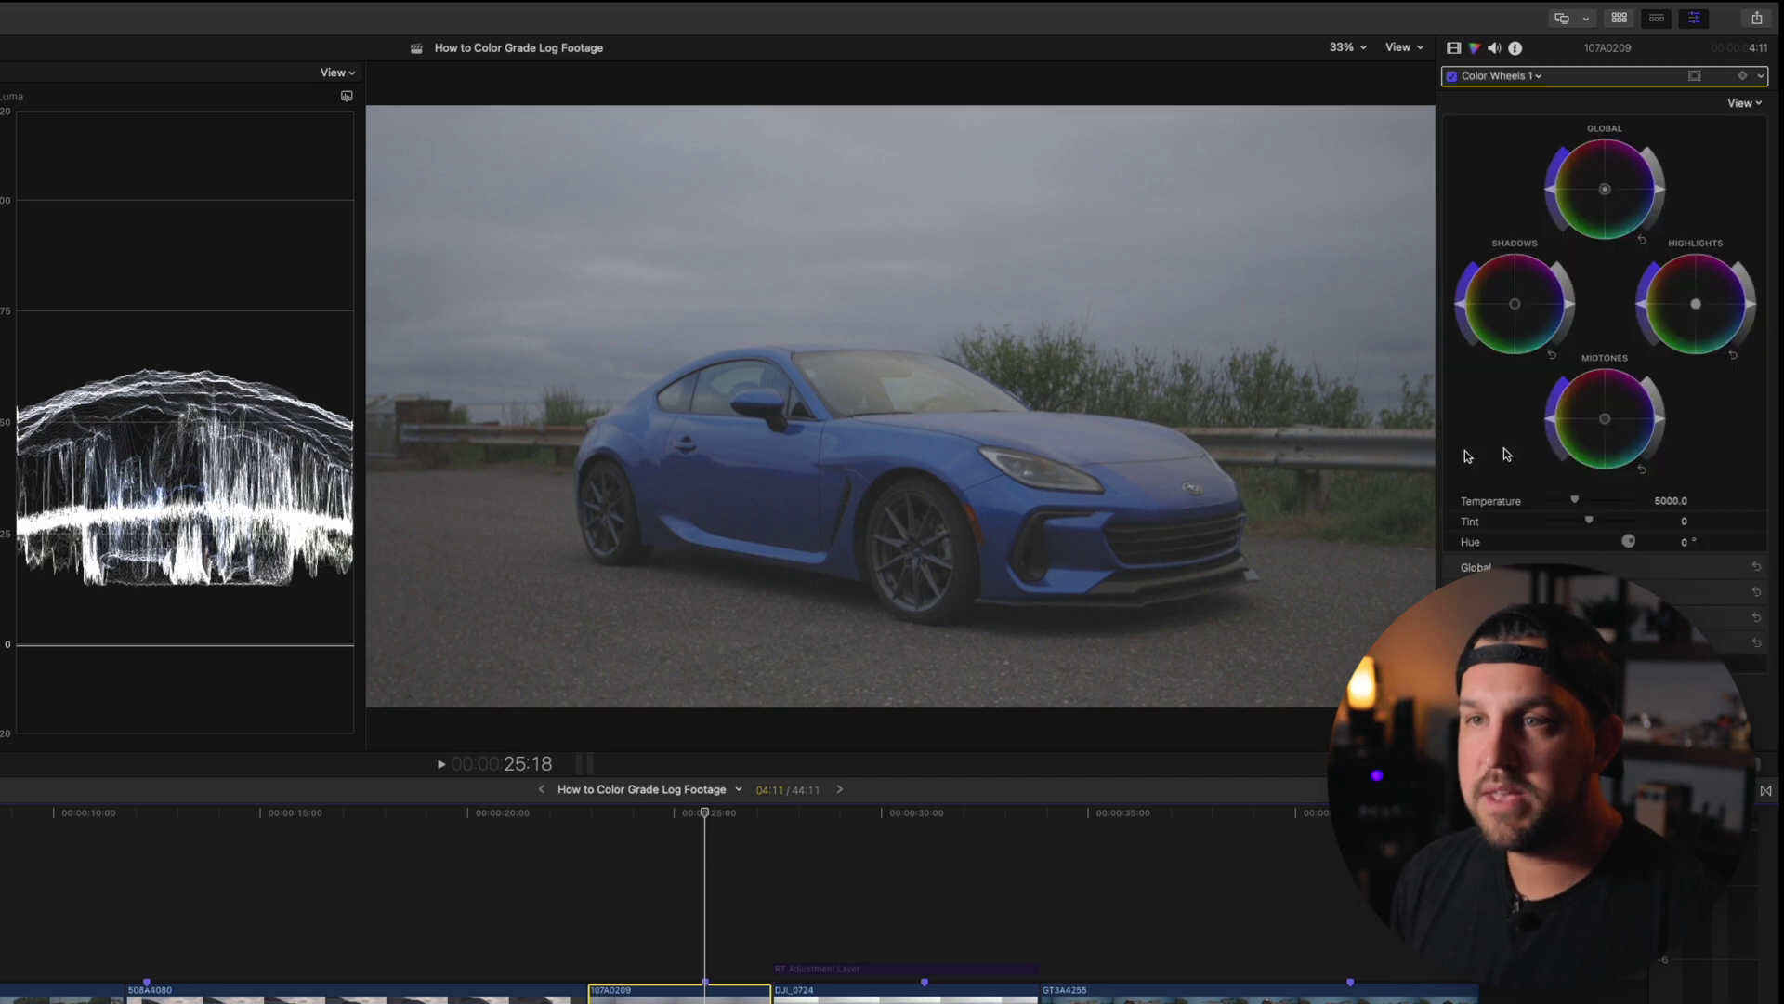
left_click_drag(1750, 309, 1749, 226)
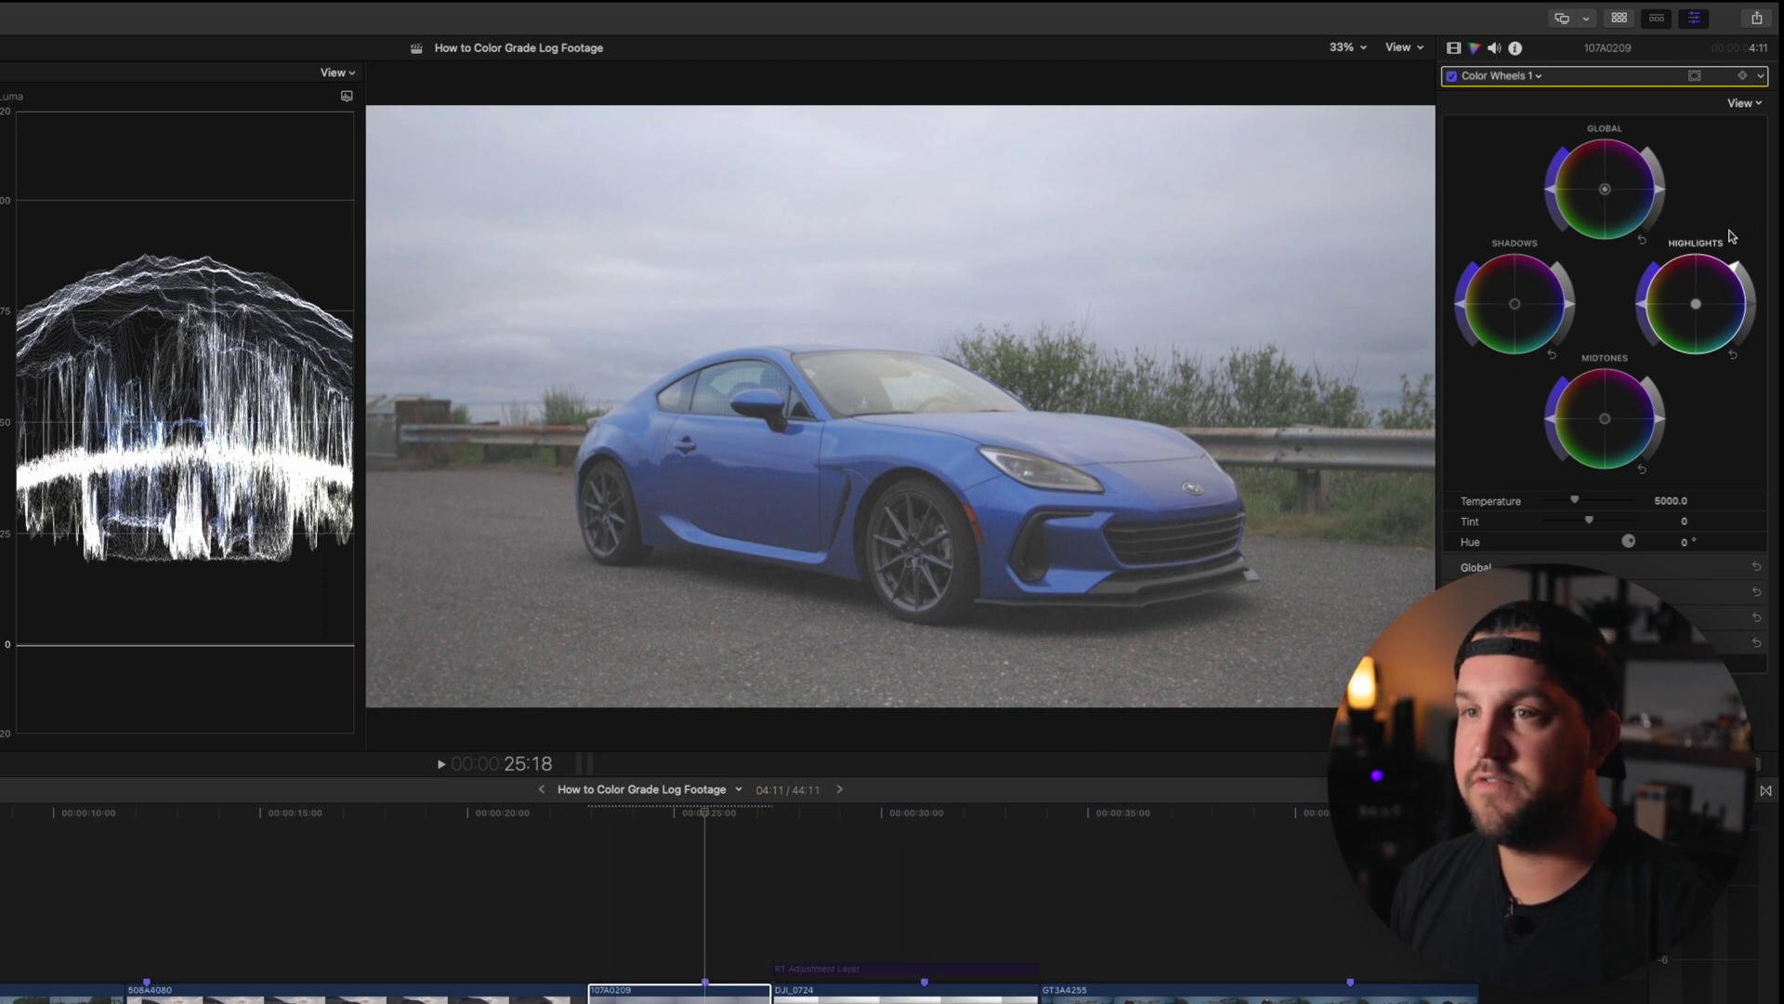
left_click_drag(1739, 273, 1739, 275)
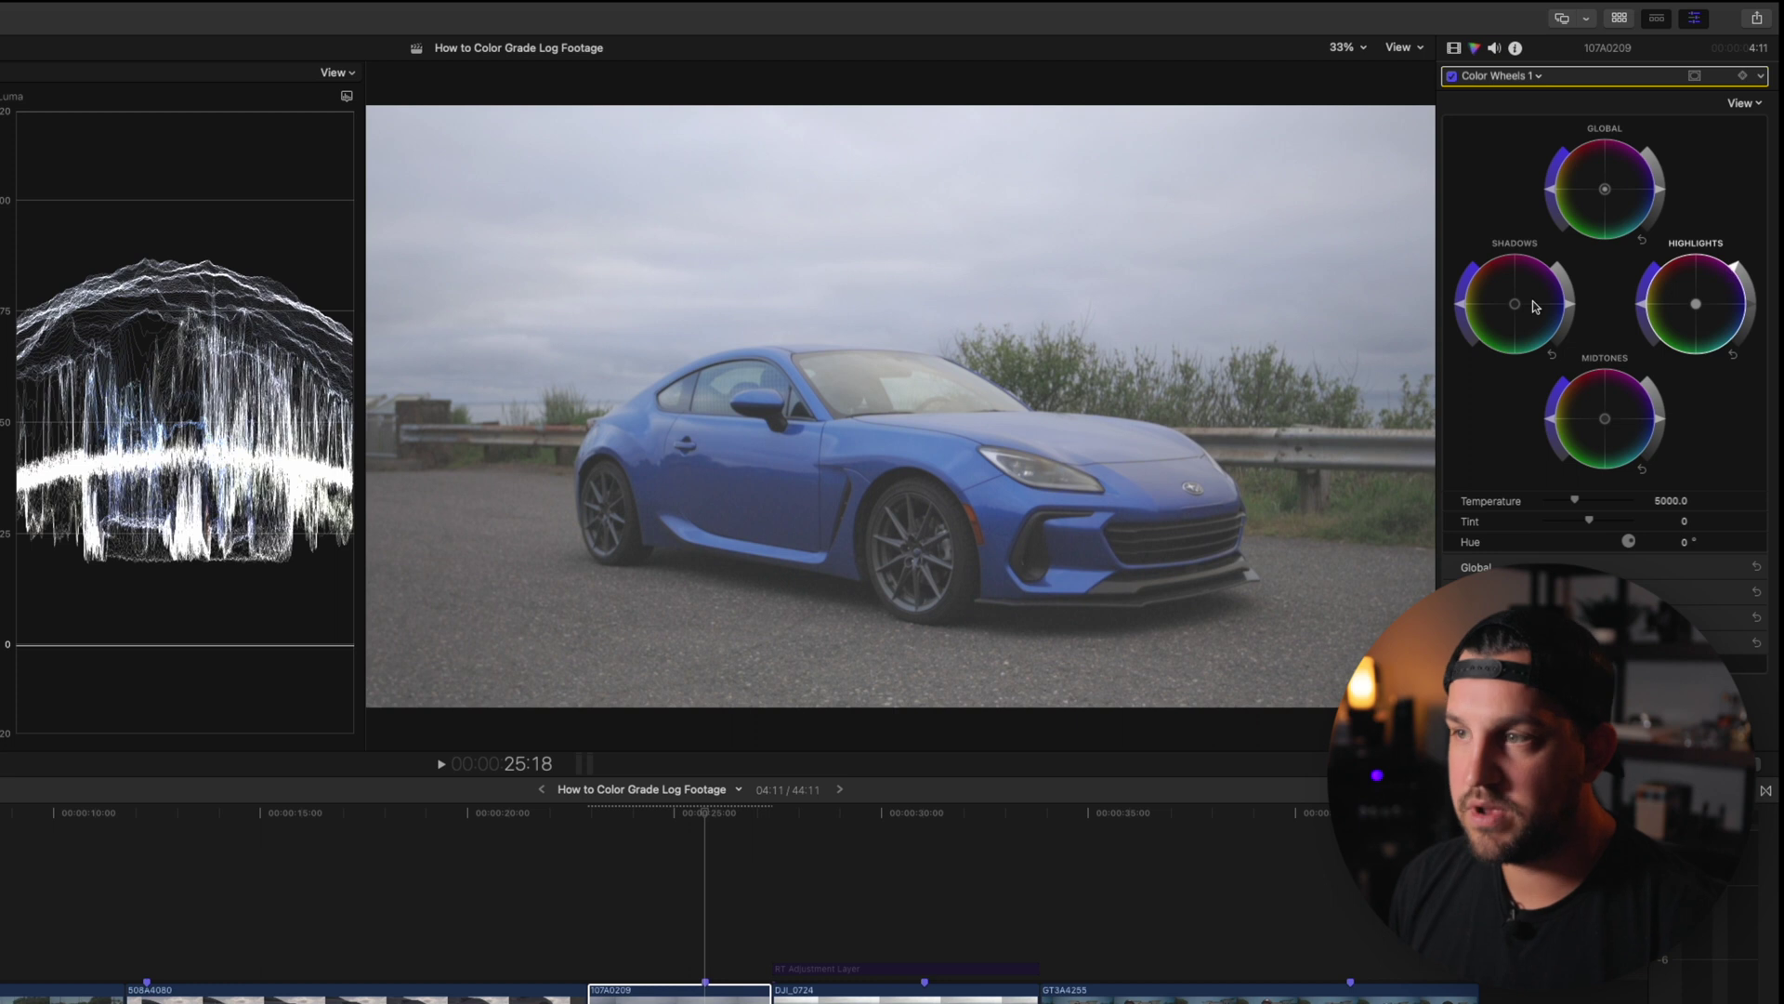
Step: Lower the blue car clip's shadows, raise its midtones and slightly increase the global saturation with the color wheels
left_click_drag(1573, 311, 1574, 331)
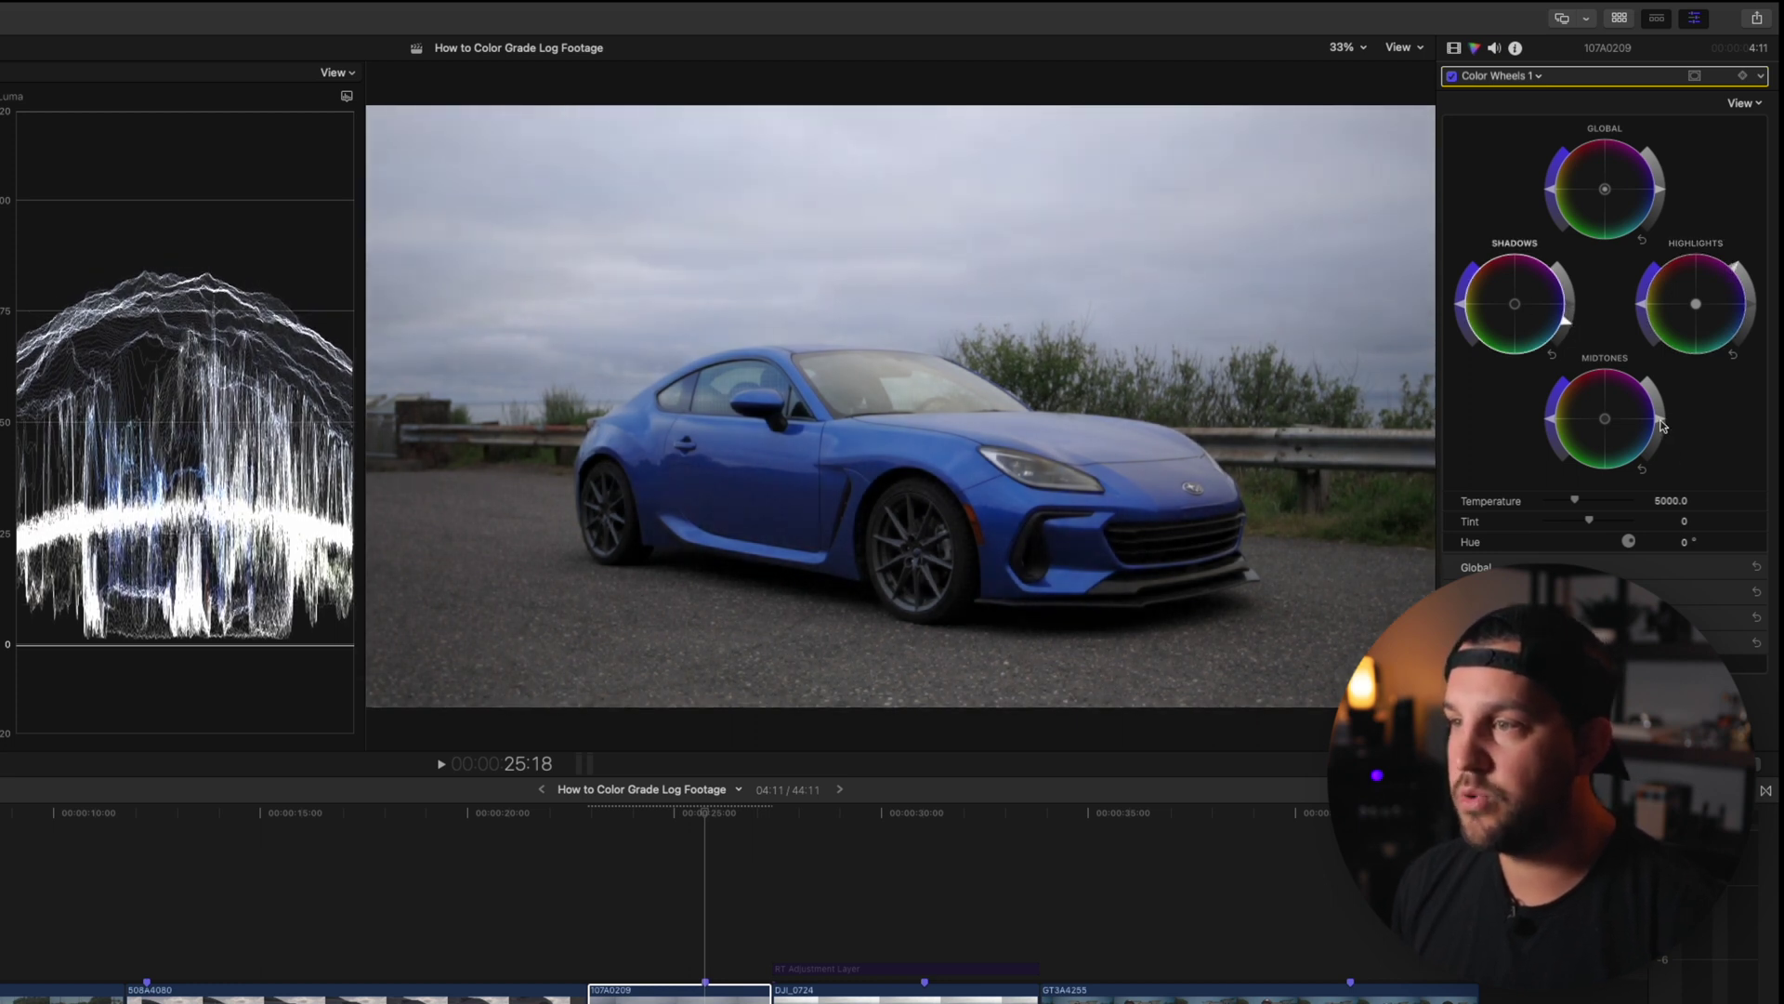
left_click_drag(1663, 426, 1654, 401)
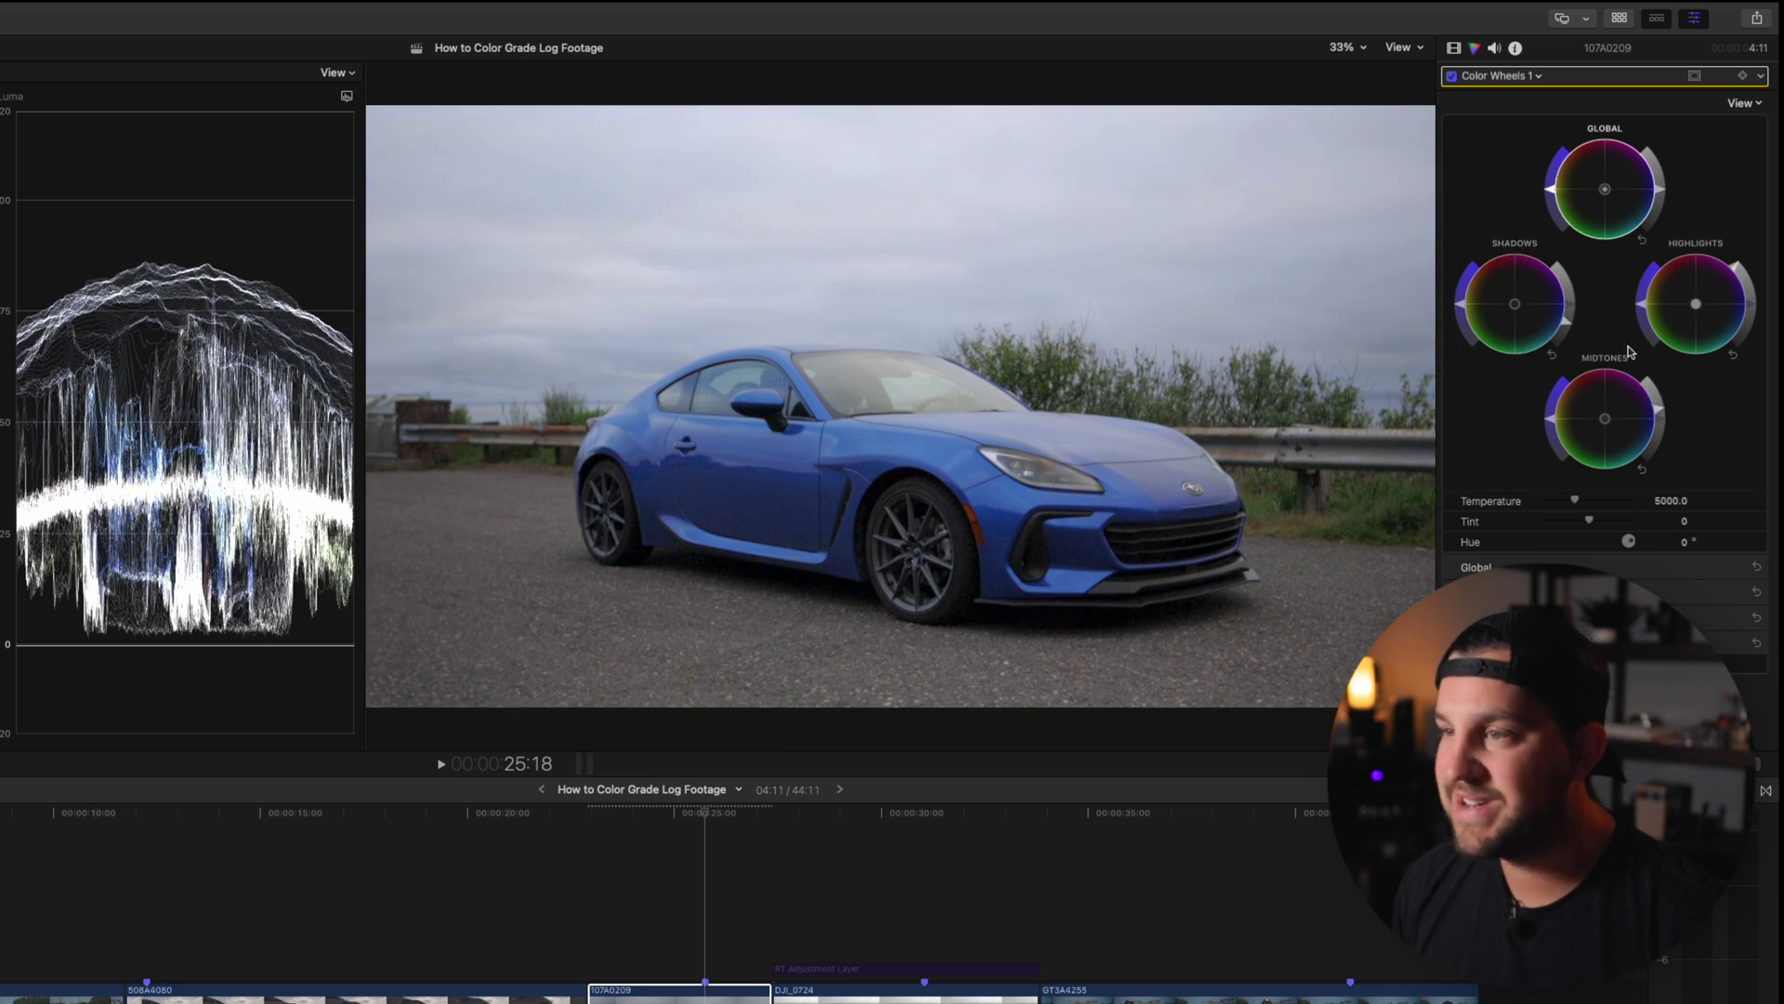
left_click_drag(1662, 418, 1663, 410)
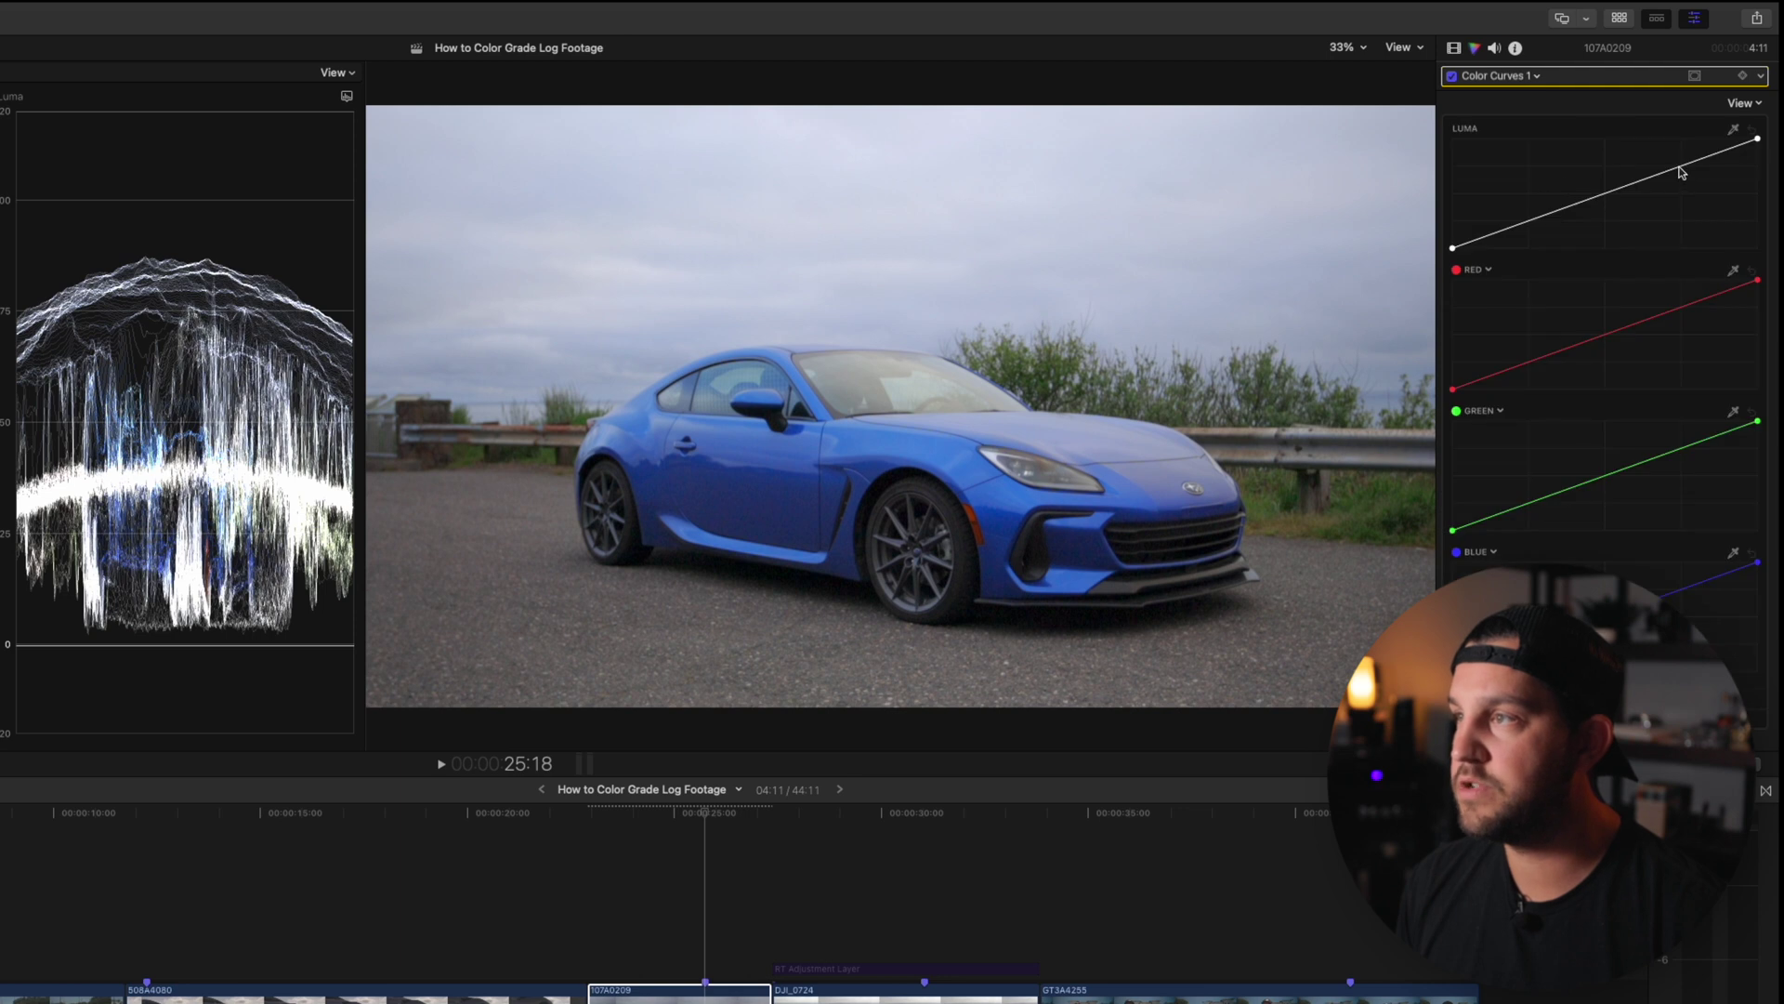
Step: Build a gentle luma S-curve for the blue car clip with raised highlight and midtone points and a lowered shadow point
left_click_drag(1681, 167, 1605, 186)
left_click_drag(1491, 234, 1502, 235)
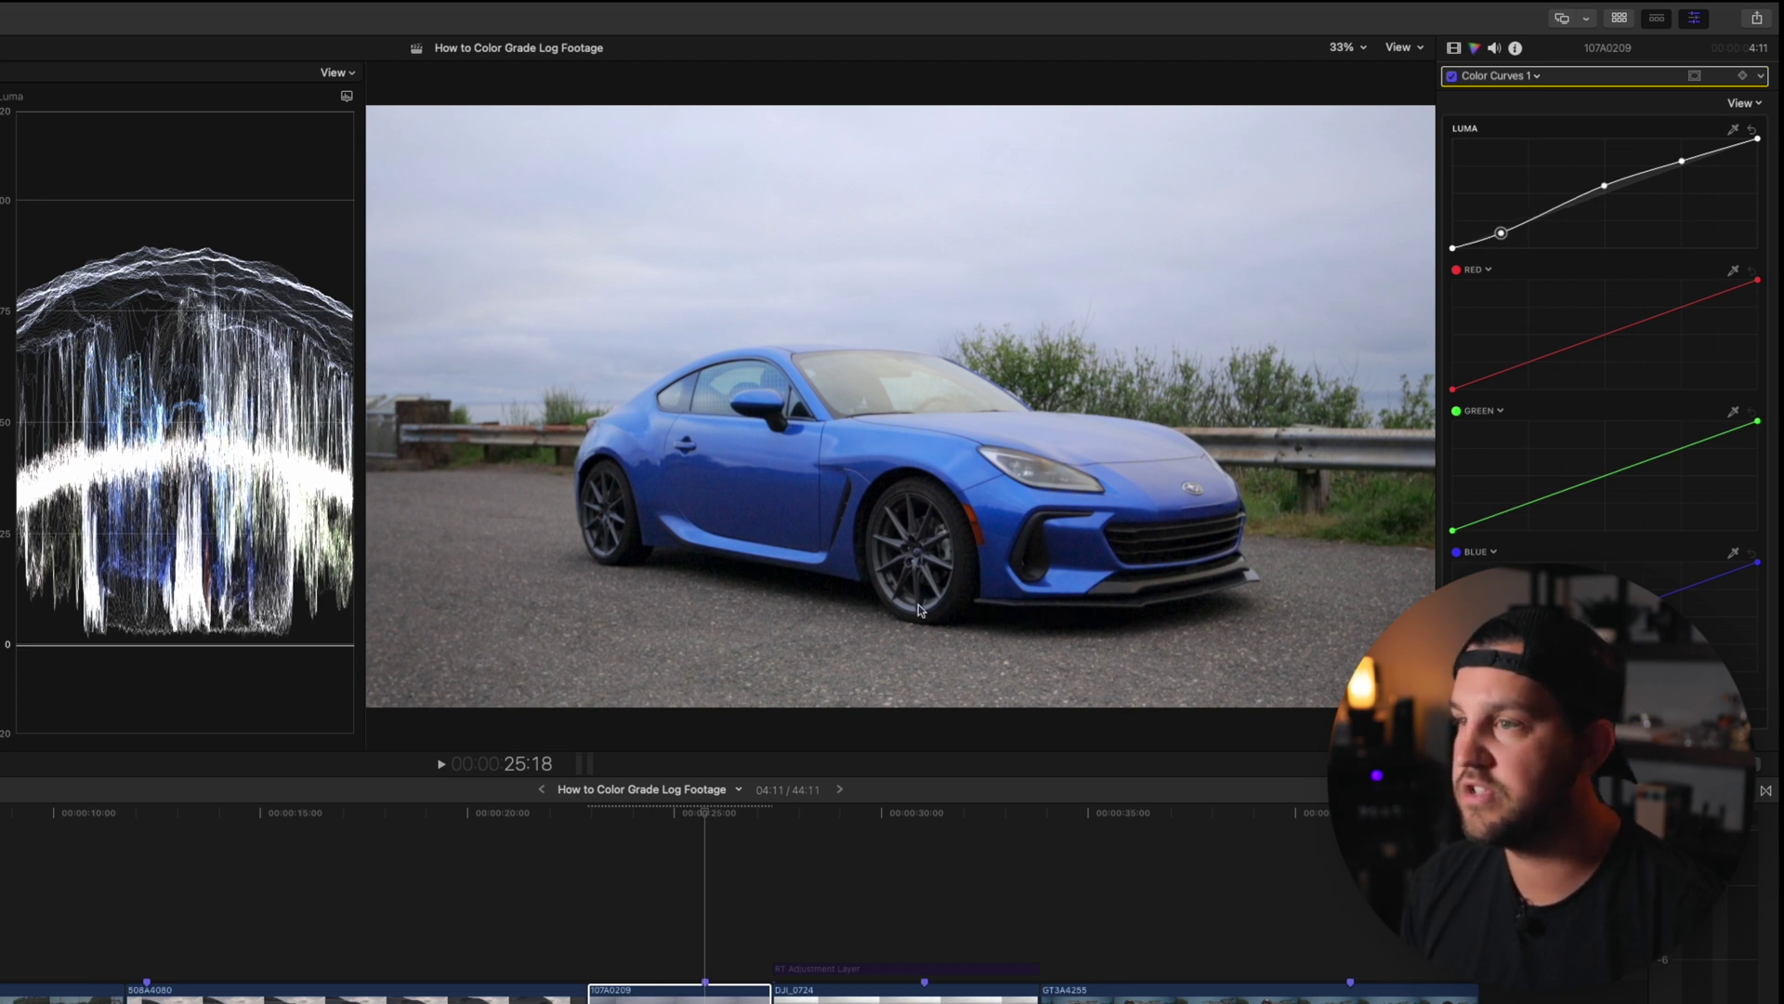
left_click_drag(1501, 234, 1512, 235)
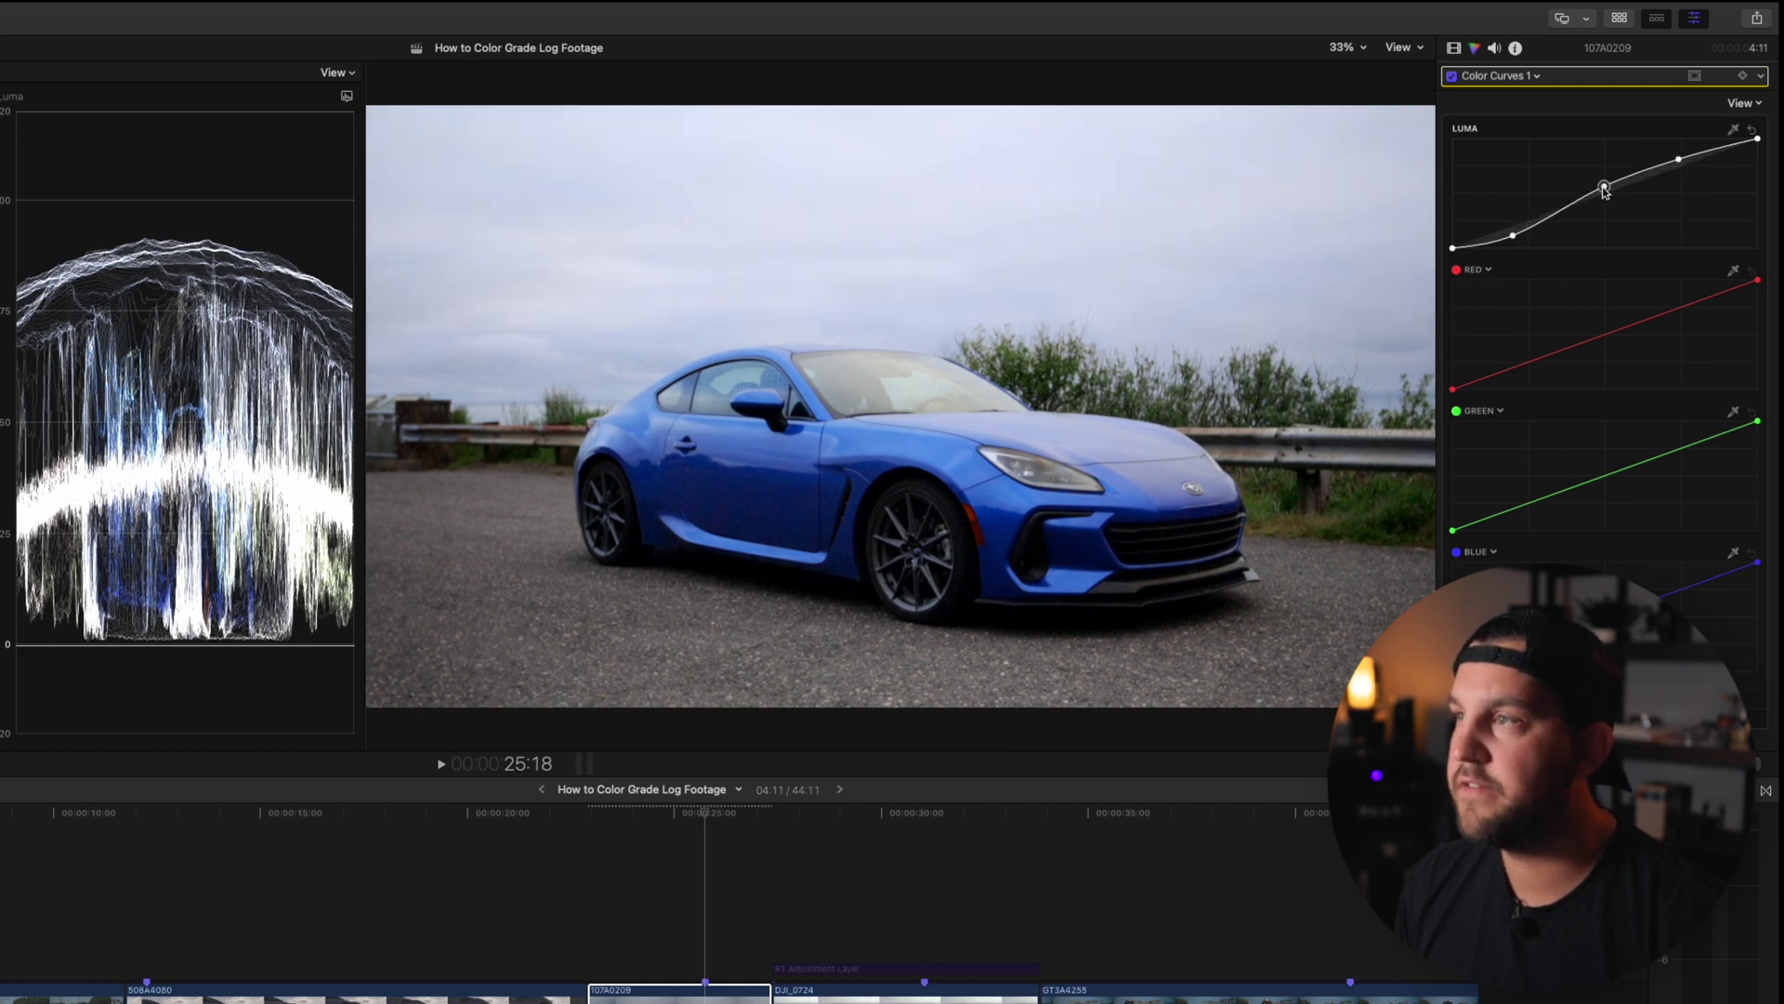
Step: Toggle the blue car's Color Curves 1 correction off and on to compare the contrast
left_click(1453, 76)
left_click(1453, 76)
left_click(1453, 76)
left_click(1453, 77)
Step: Fine-tune the shadow point on the blue car's luma curve and compare the clip with Color Curves 1 off and on
left_click_drag(1513, 236, 1513, 232)
left_click_drag(1513, 235, 1513, 237)
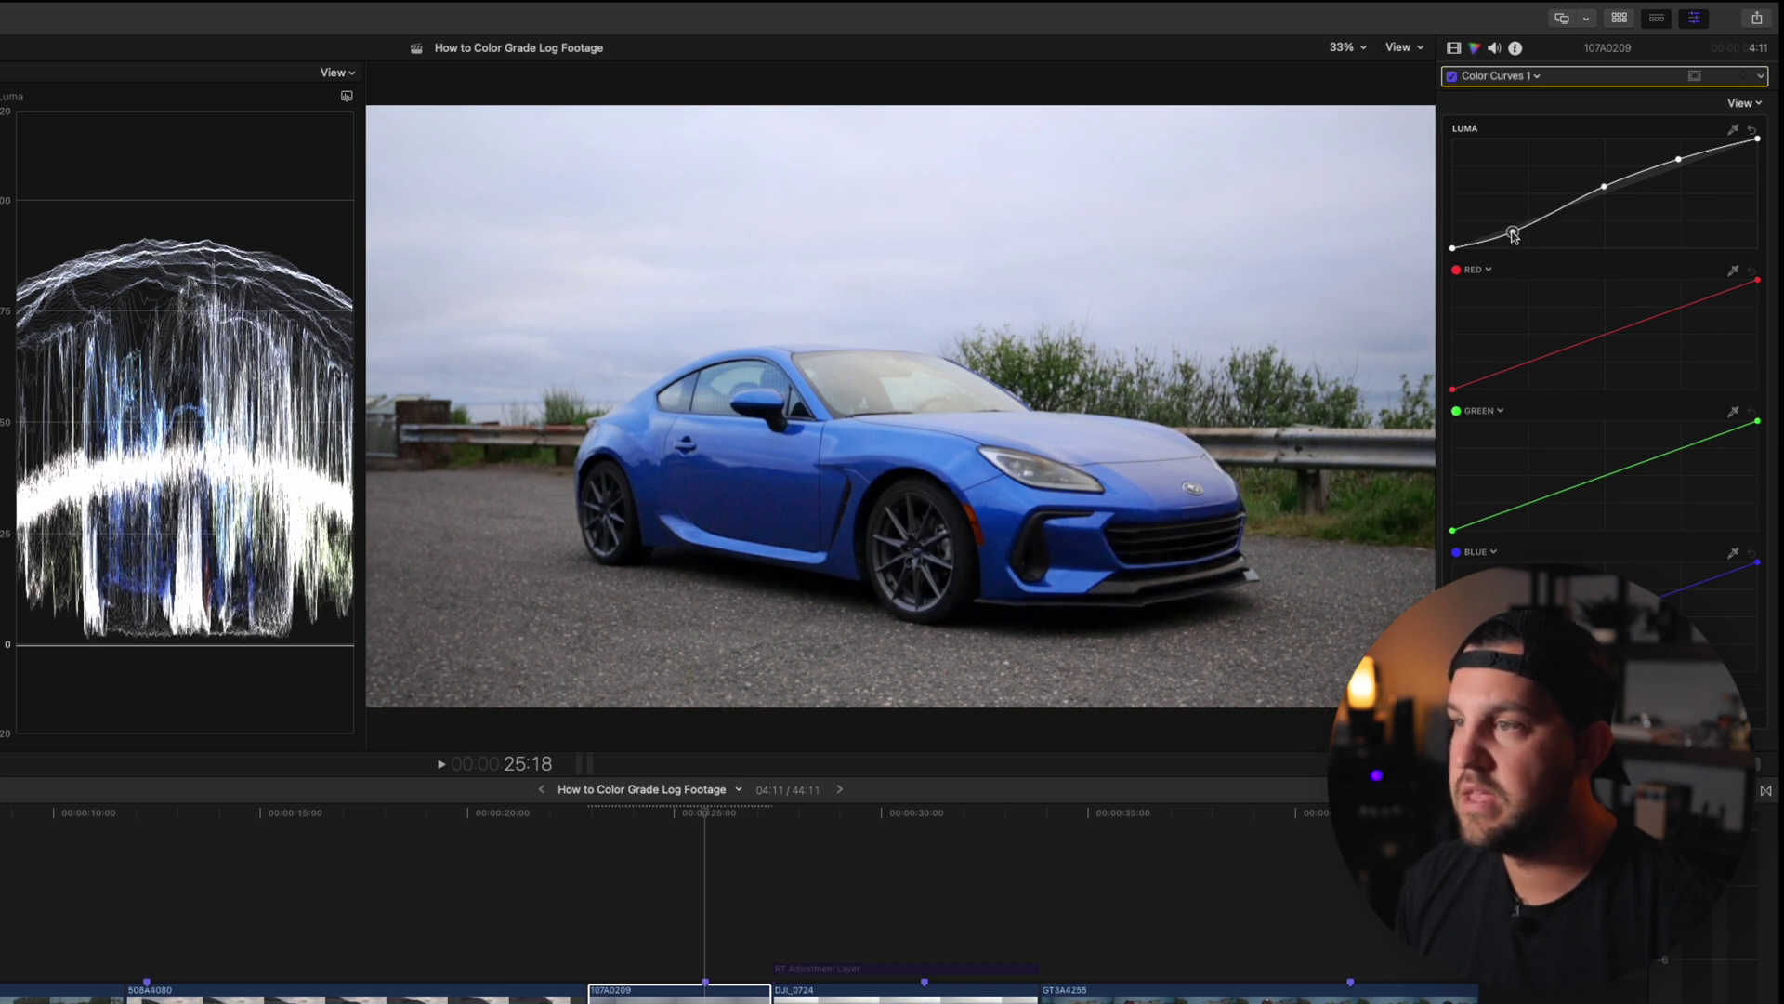
left_click(1452, 77)
left_click(1453, 78)
left_click(1454, 78)
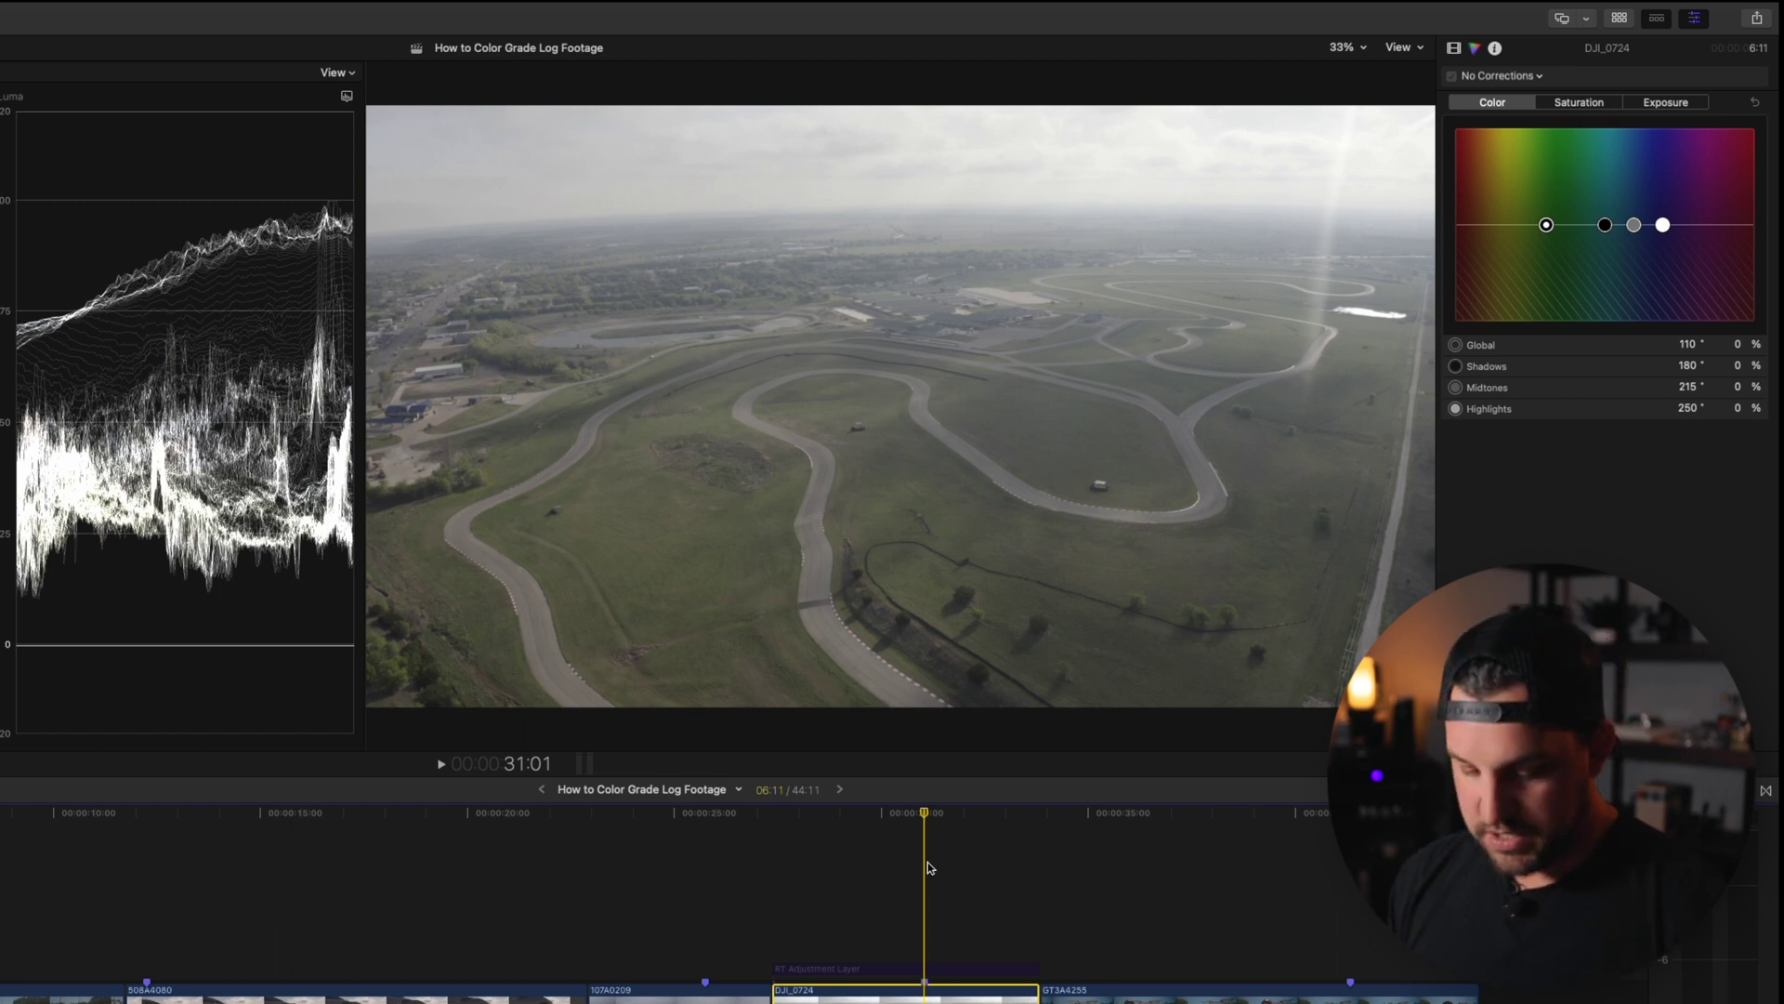
Step: Add a Color Wheels correction to drone clip DJI_0724, slightly lowering highlights, lowering shadows and raising midtones a little
left_click(1506, 82)
left_click(1519, 109)
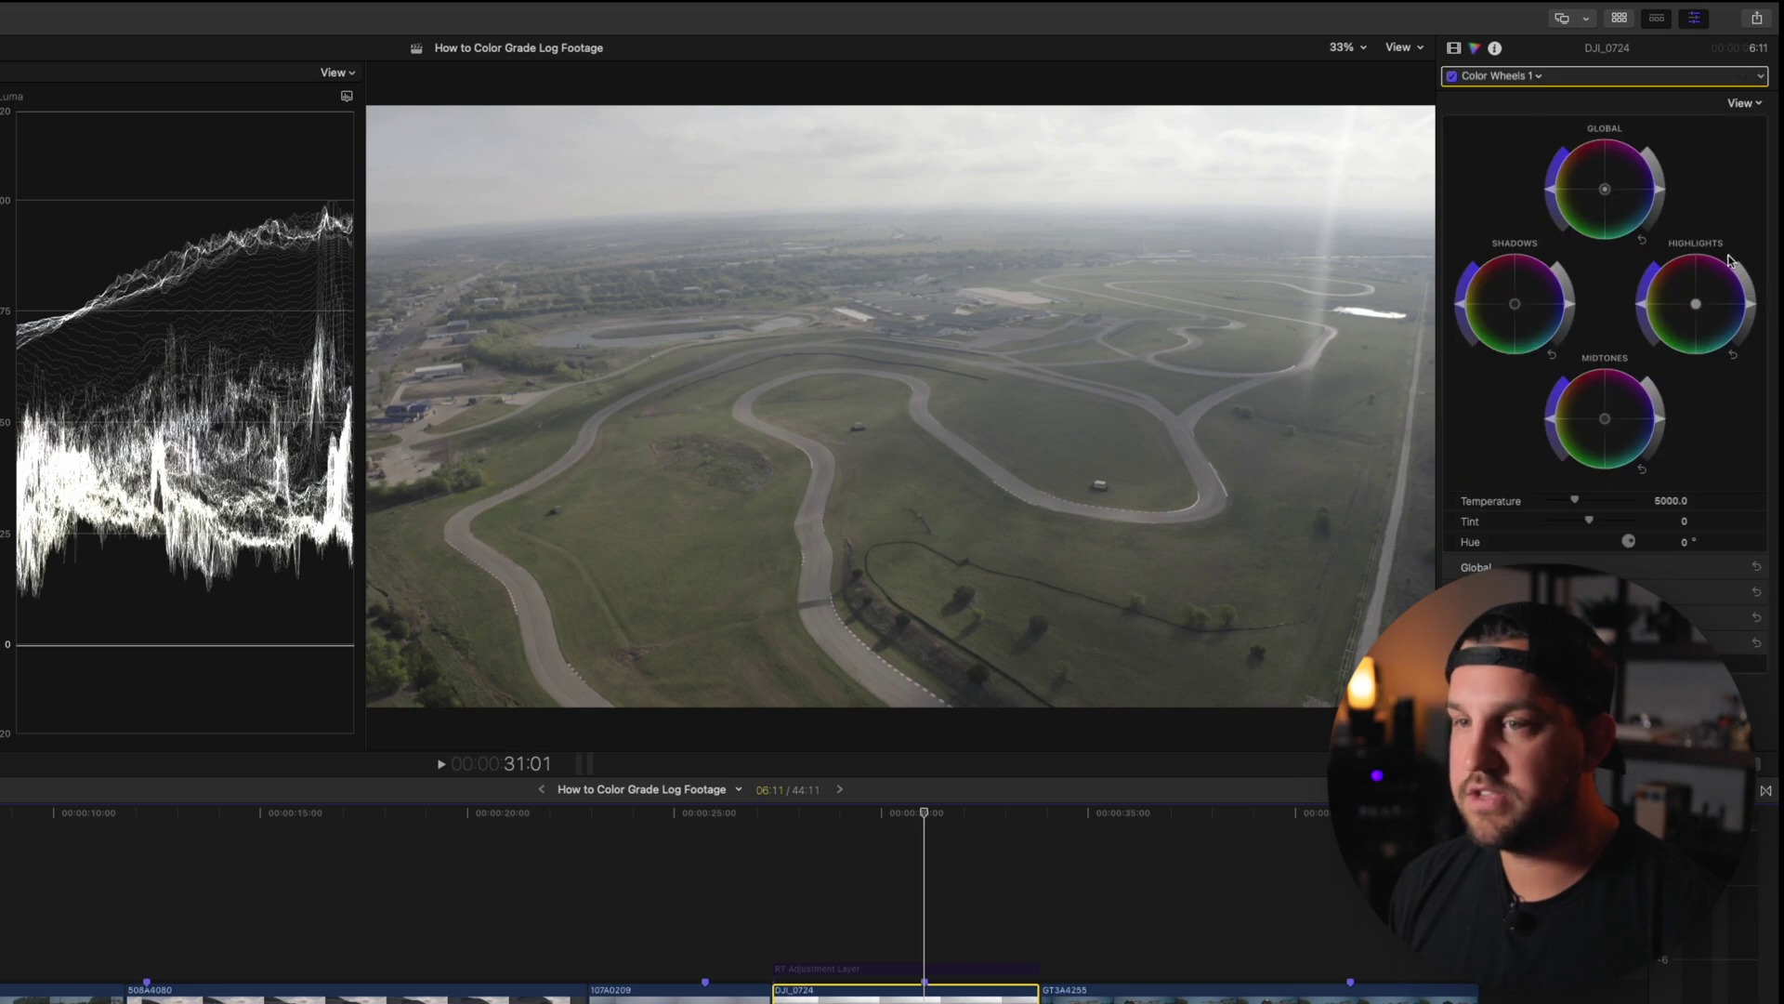
left_click_drag(1751, 305, 1751, 309)
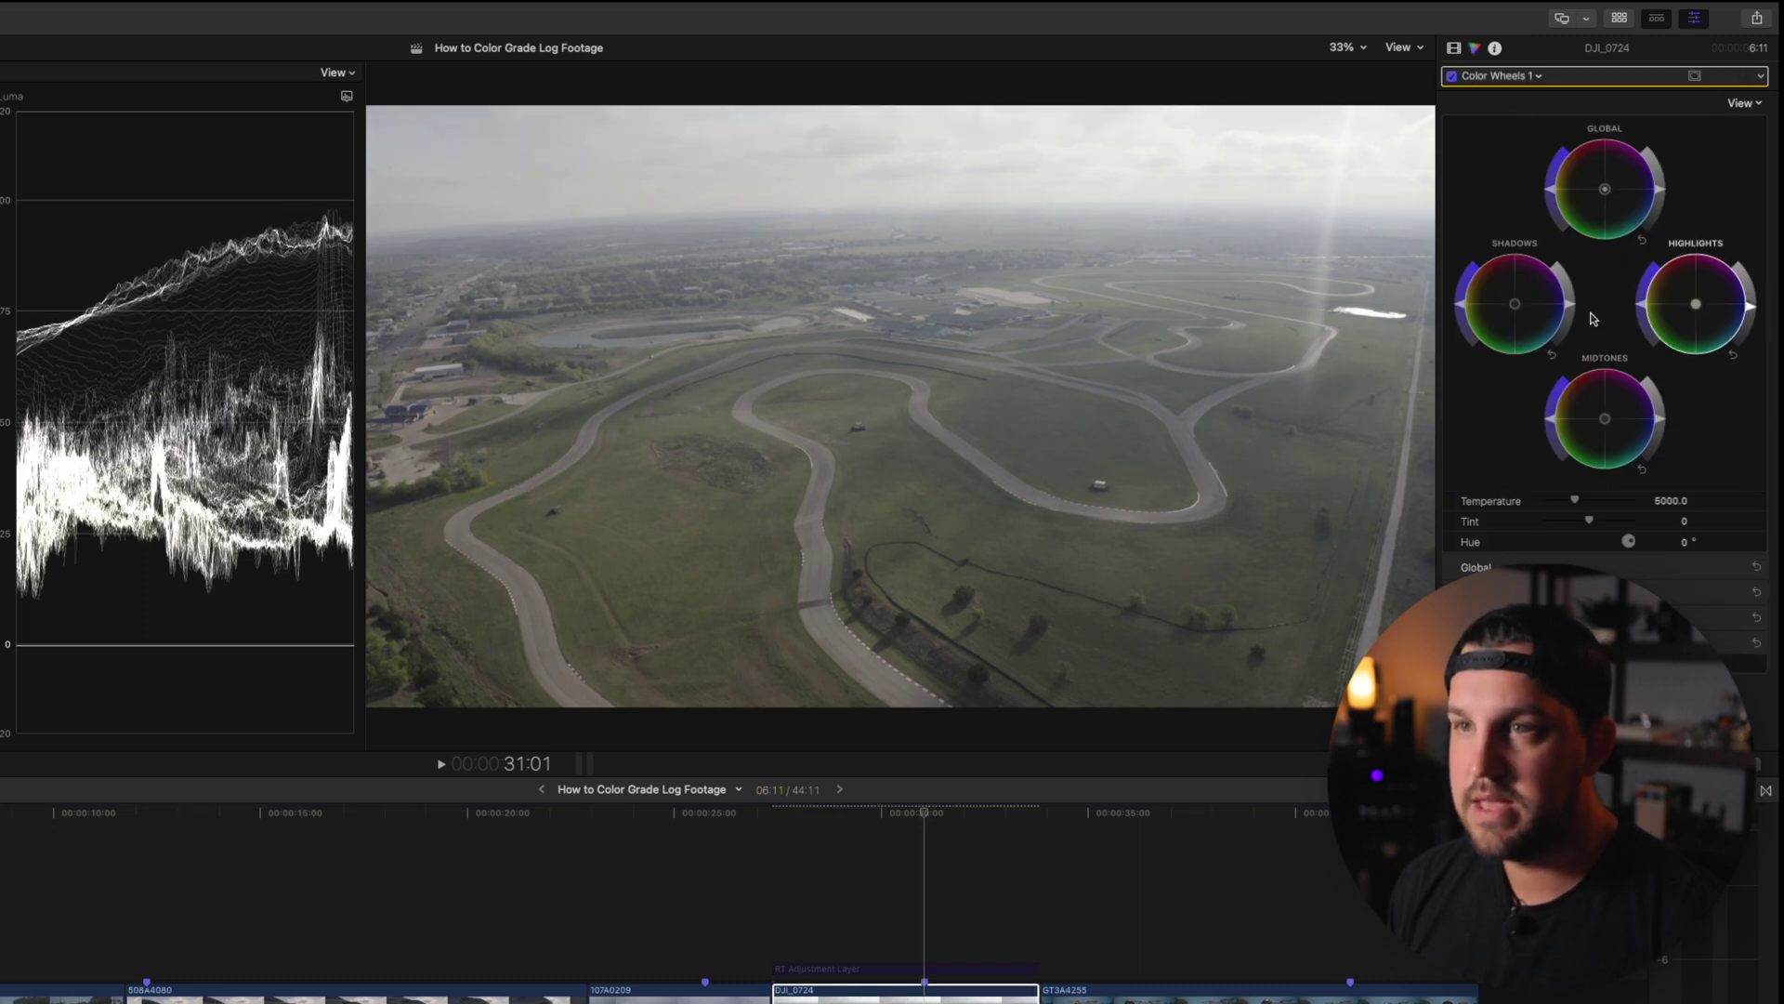
left_click_drag(1573, 310, 1574, 329)
left_click_drag(1661, 426, 1670, 415)
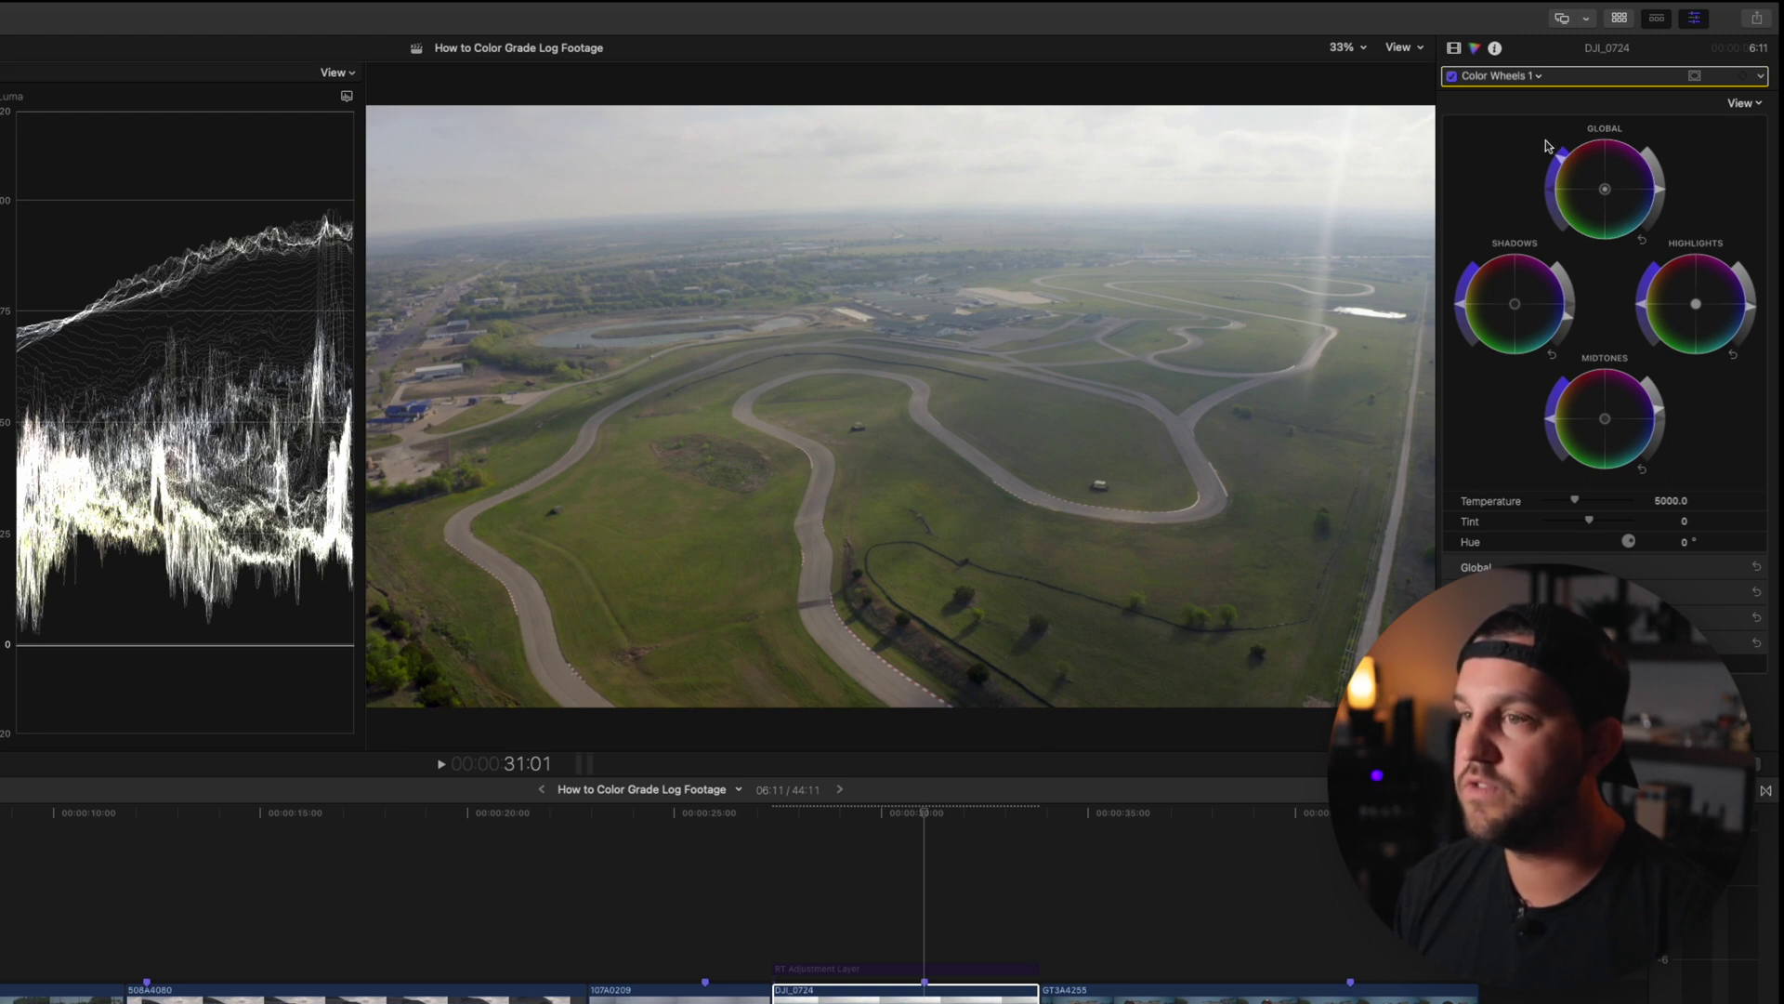
Step: Raise the drone clip's global saturation, then lower its midtones and nudge the shadows brightness down
left_click_drag(1561, 163, 1594, 112)
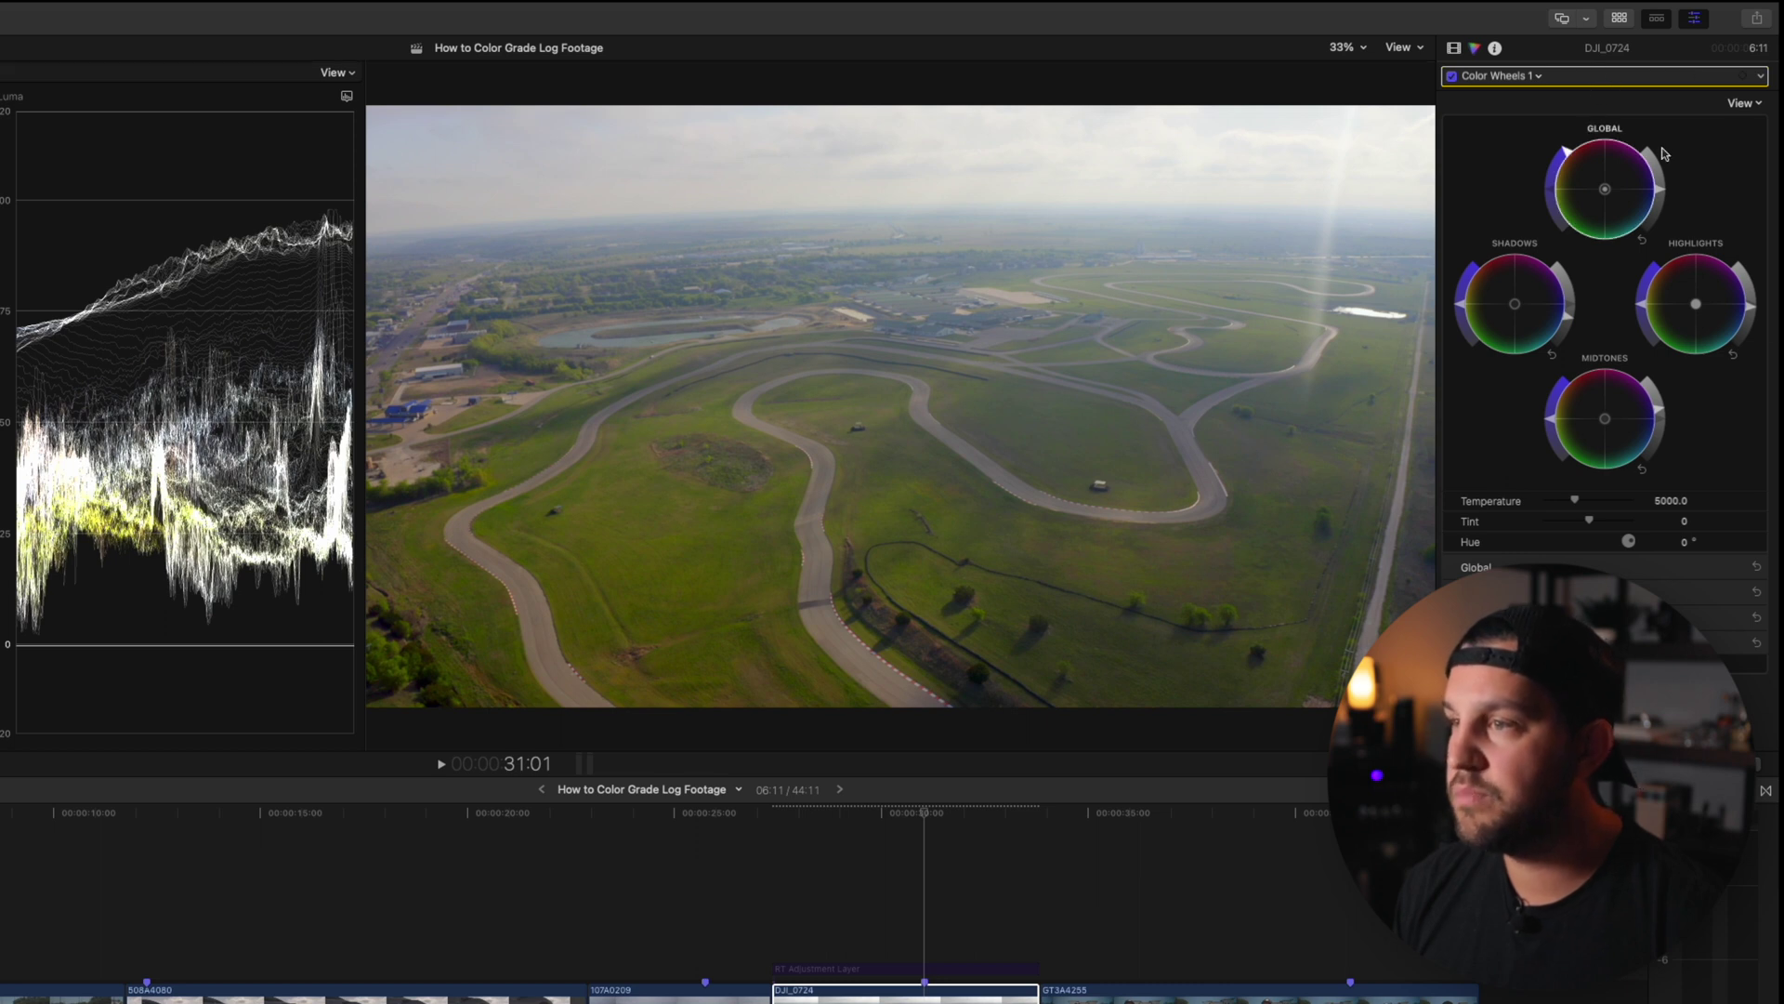
left_click_drag(1668, 414, 1664, 455)
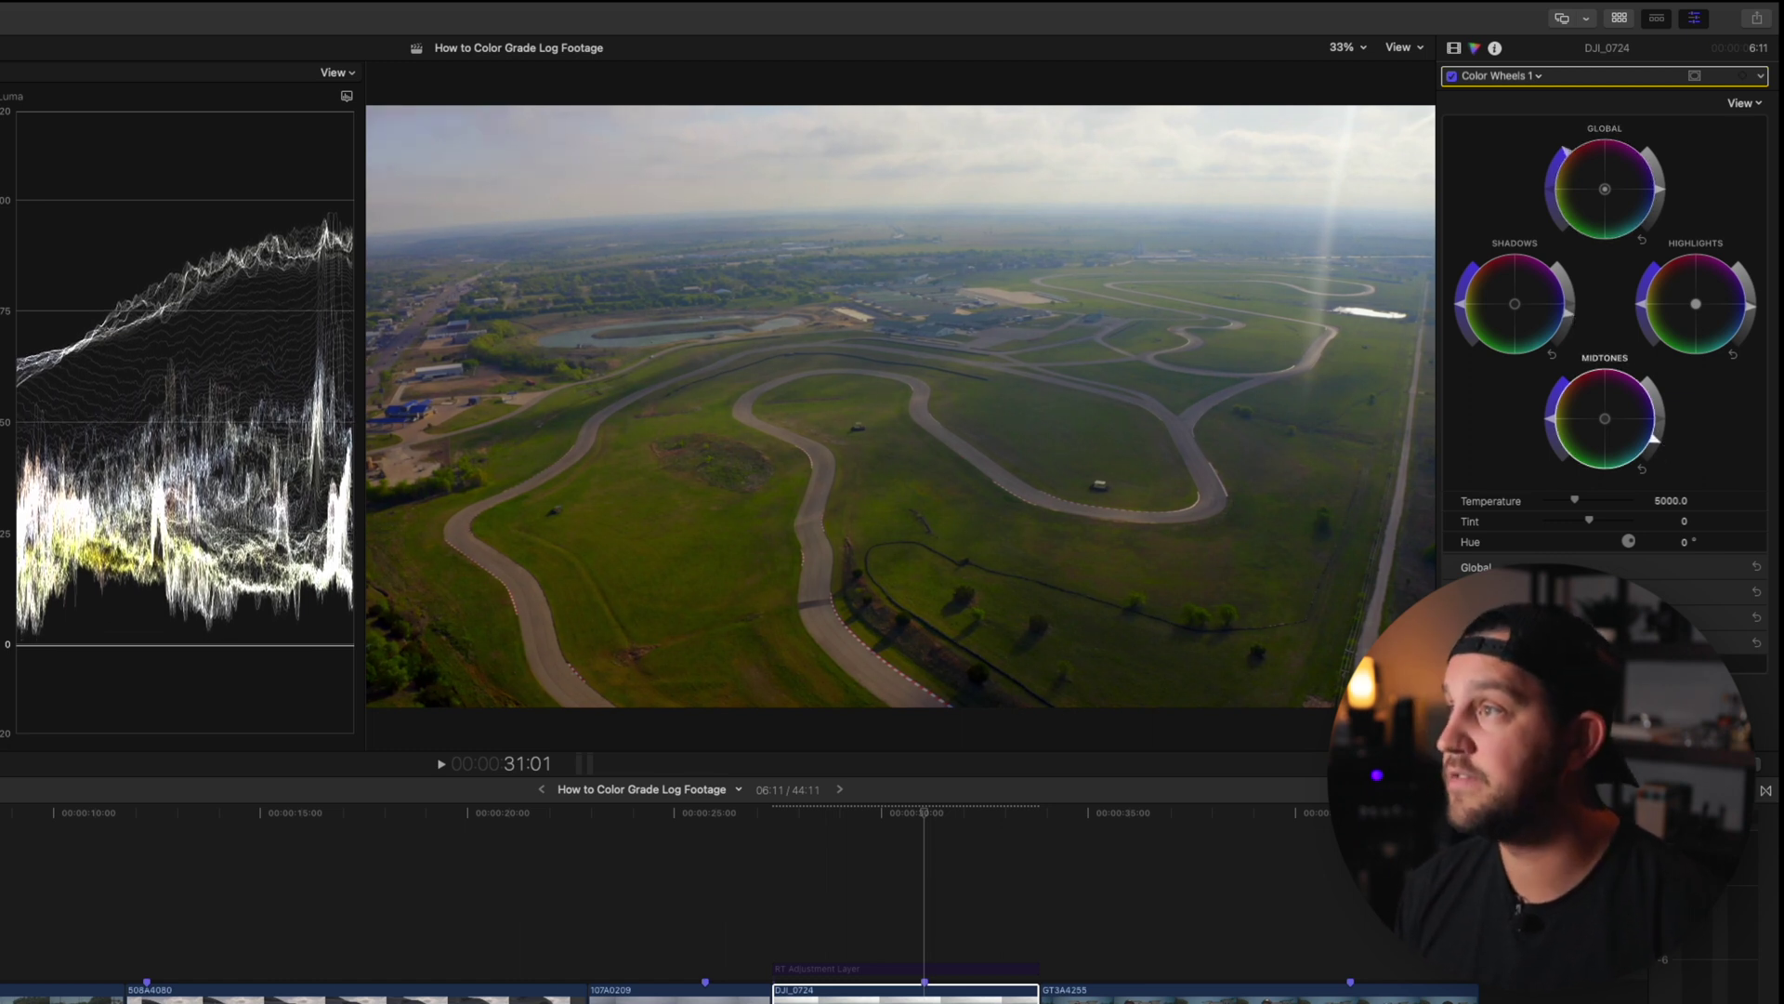
left_click_drag(1574, 316, 1574, 319)
Step: Add a Color Curves correction to the drone clip and lower the luma highlight point sampled from the sky
key("alt+e")
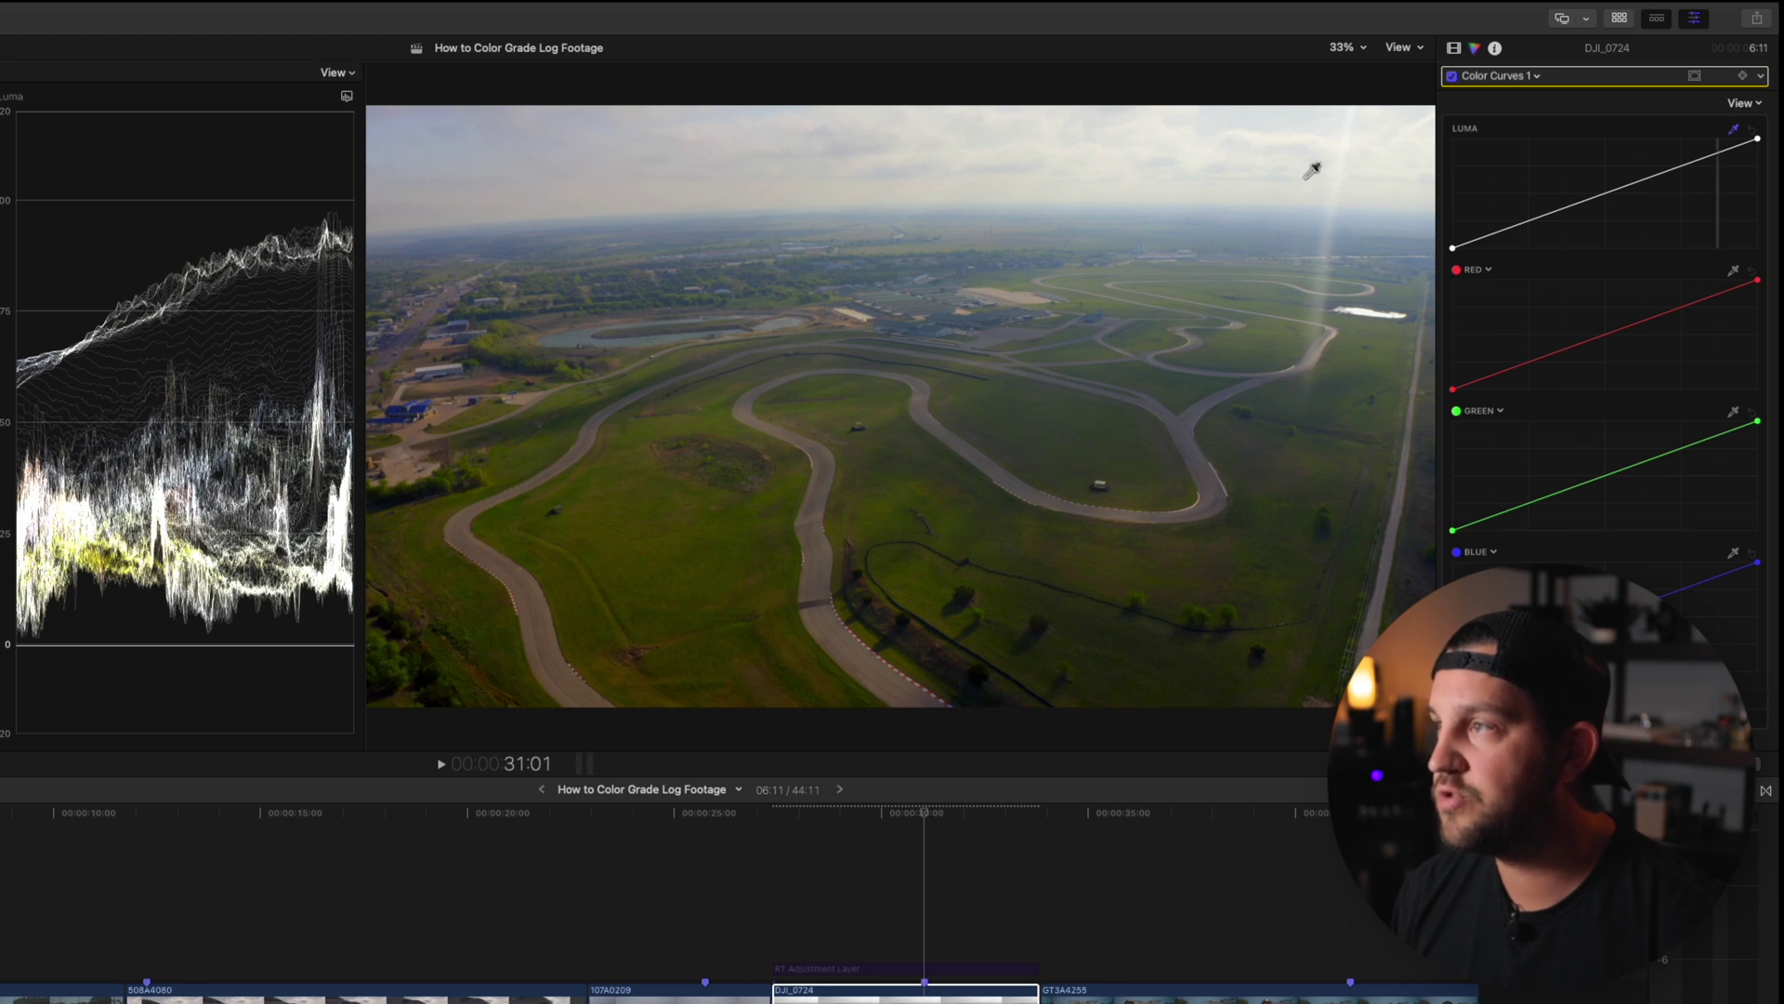
left_click_drag(1717, 156, 1718, 167)
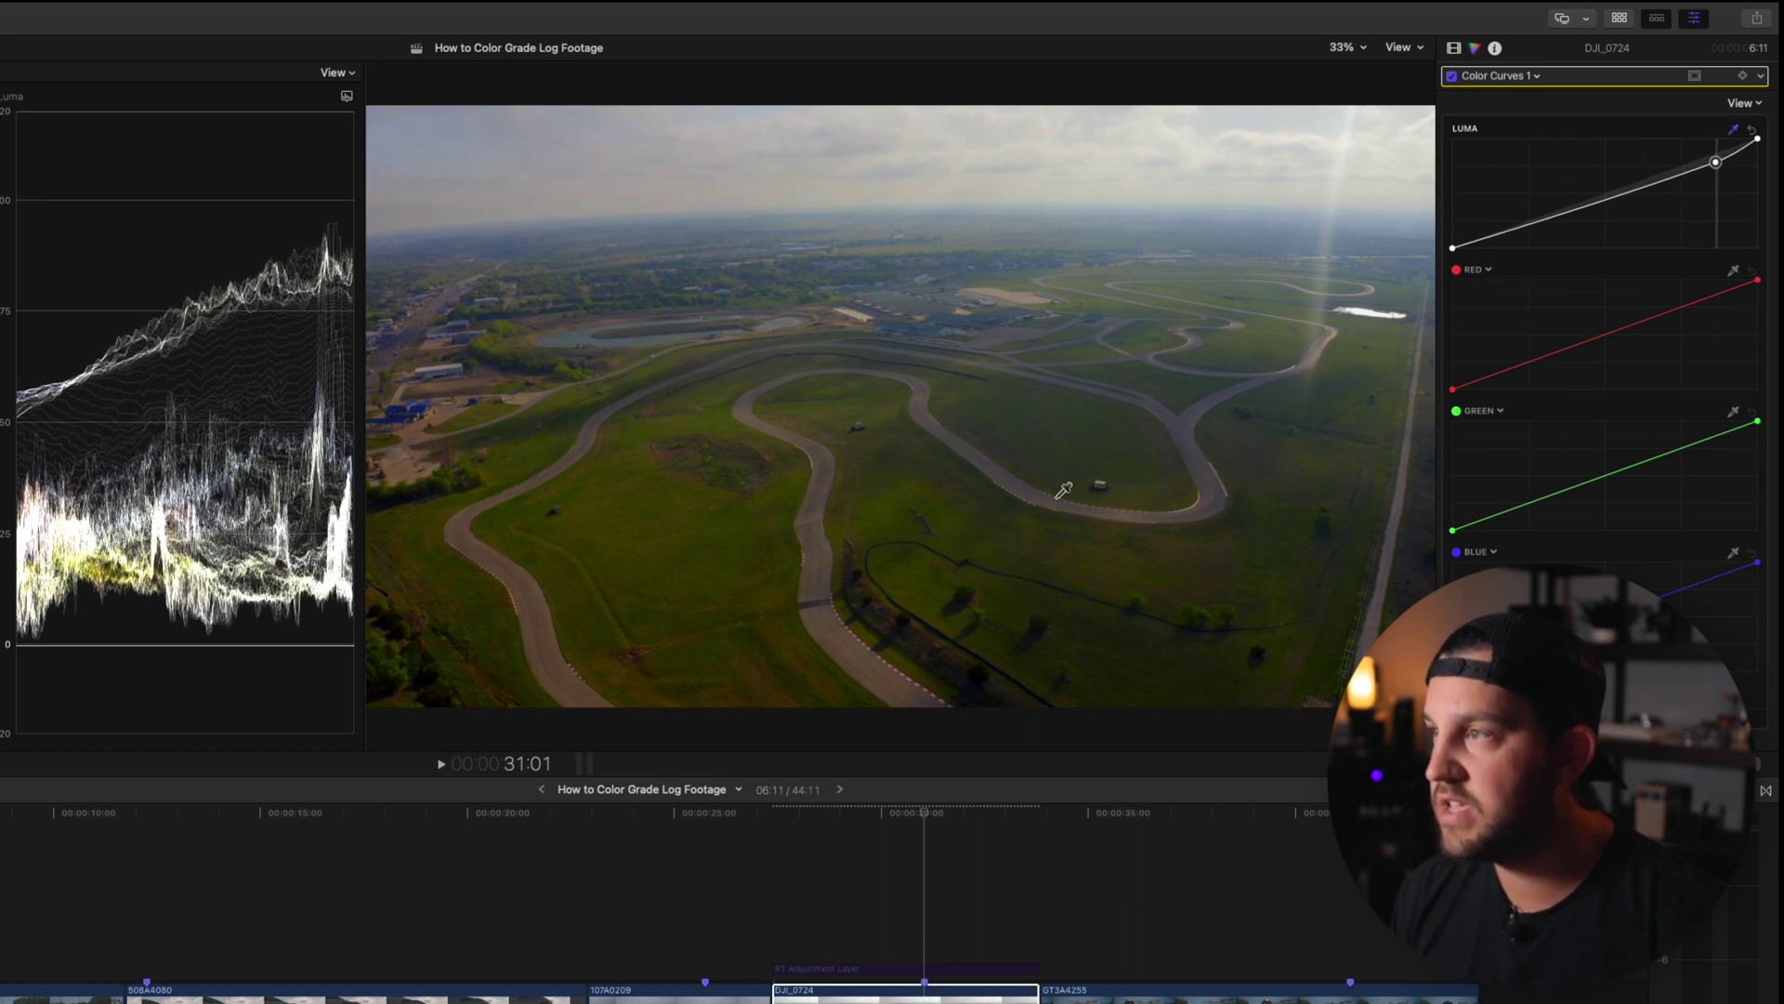
Step: Shape the drone clip's luma curve with a raised midtone point sampled from the racetrack area, a lowered shadow point and a slightly raised highlight point
left_click(1025, 477)
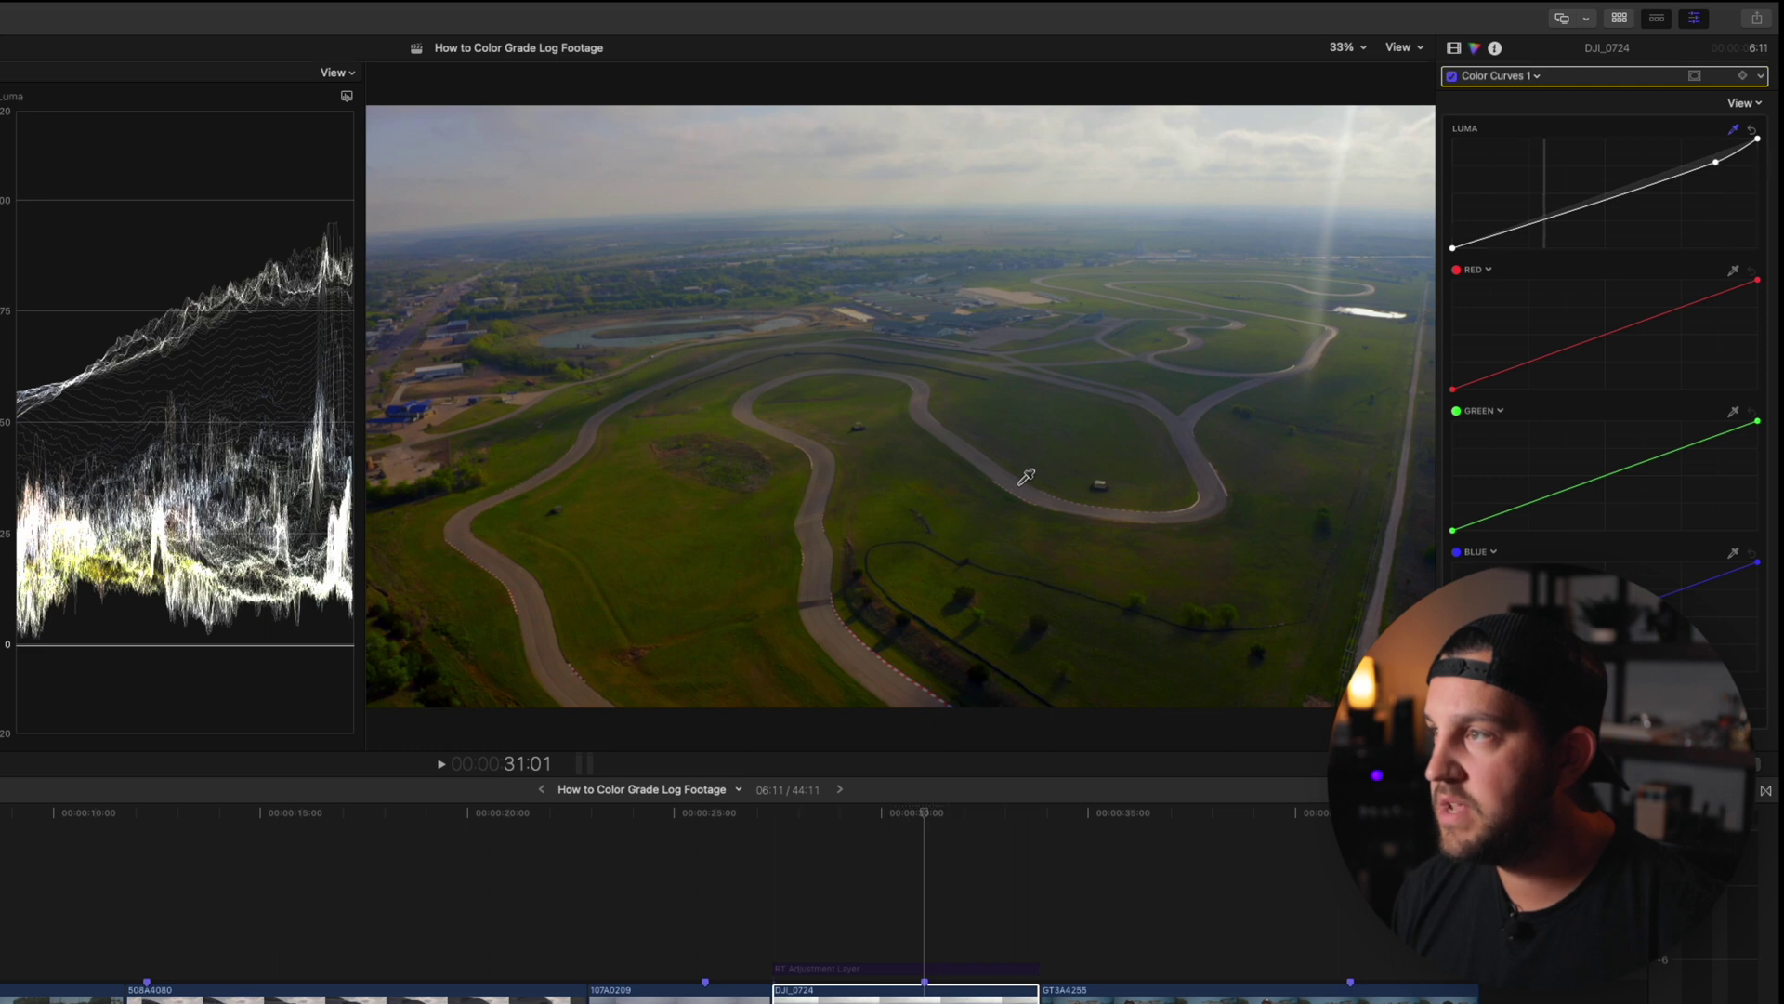
left_click_drag(1542, 227, 1605, 191)
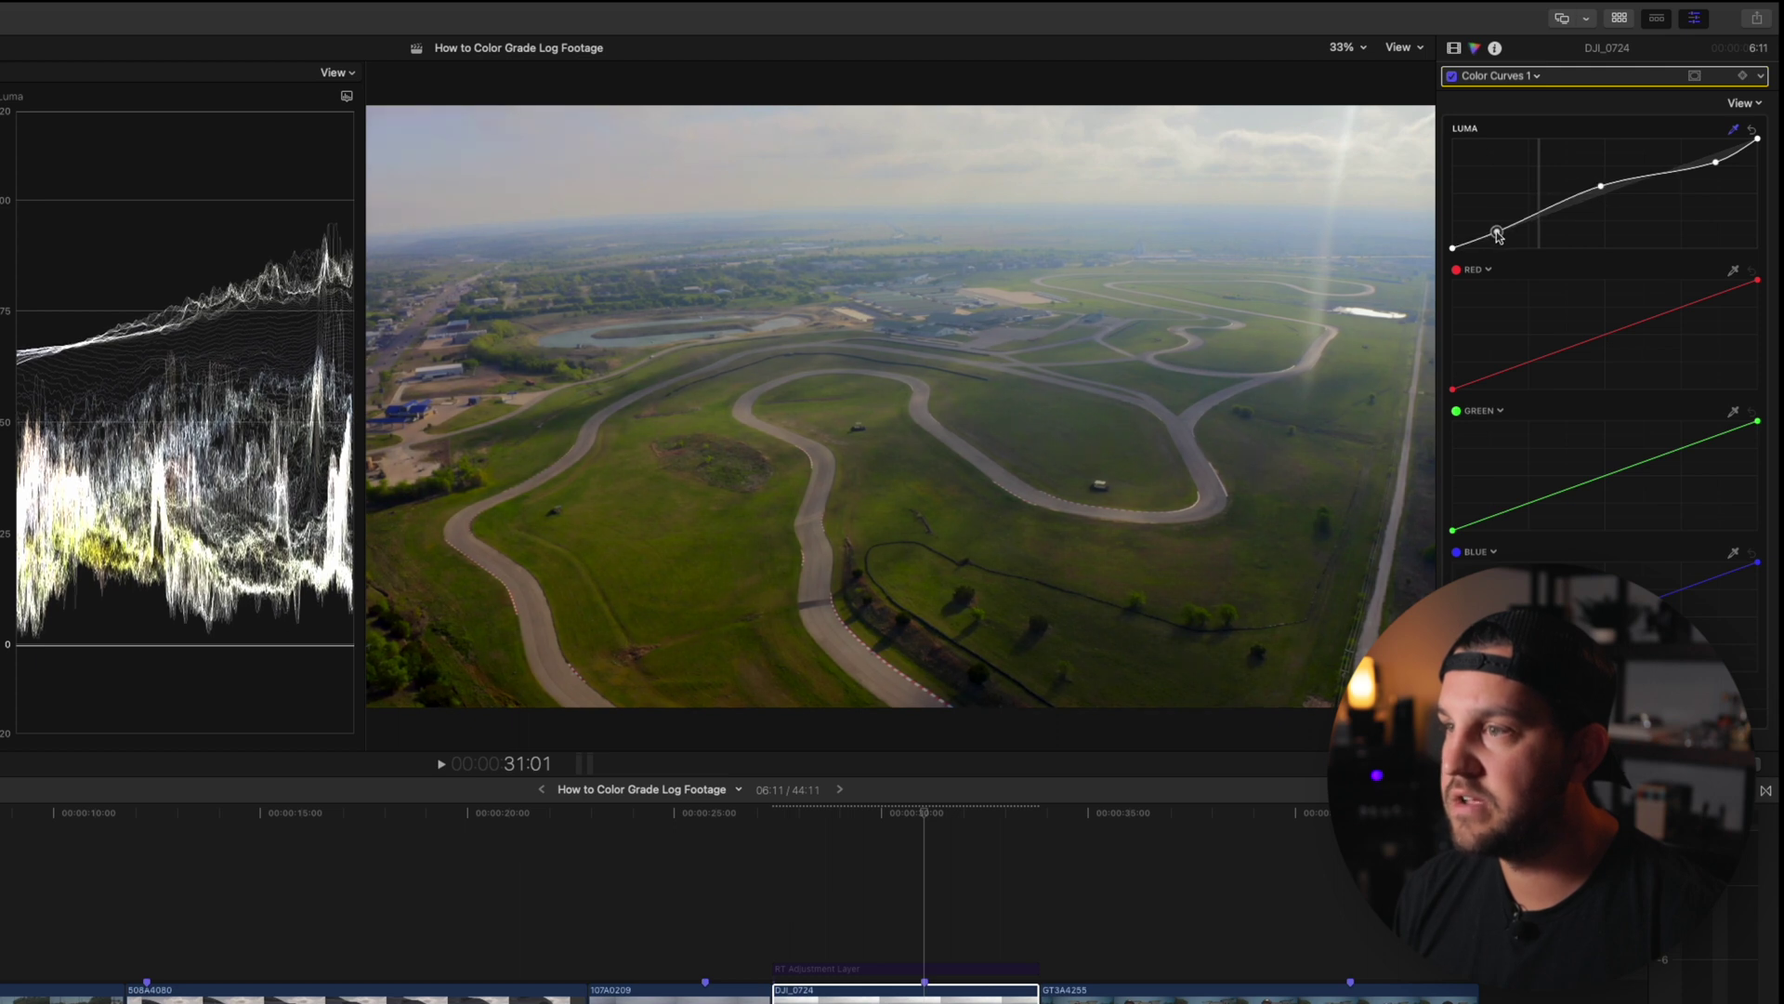
left_click(1505, 234)
left_click_drag(1506, 238, 1511, 237)
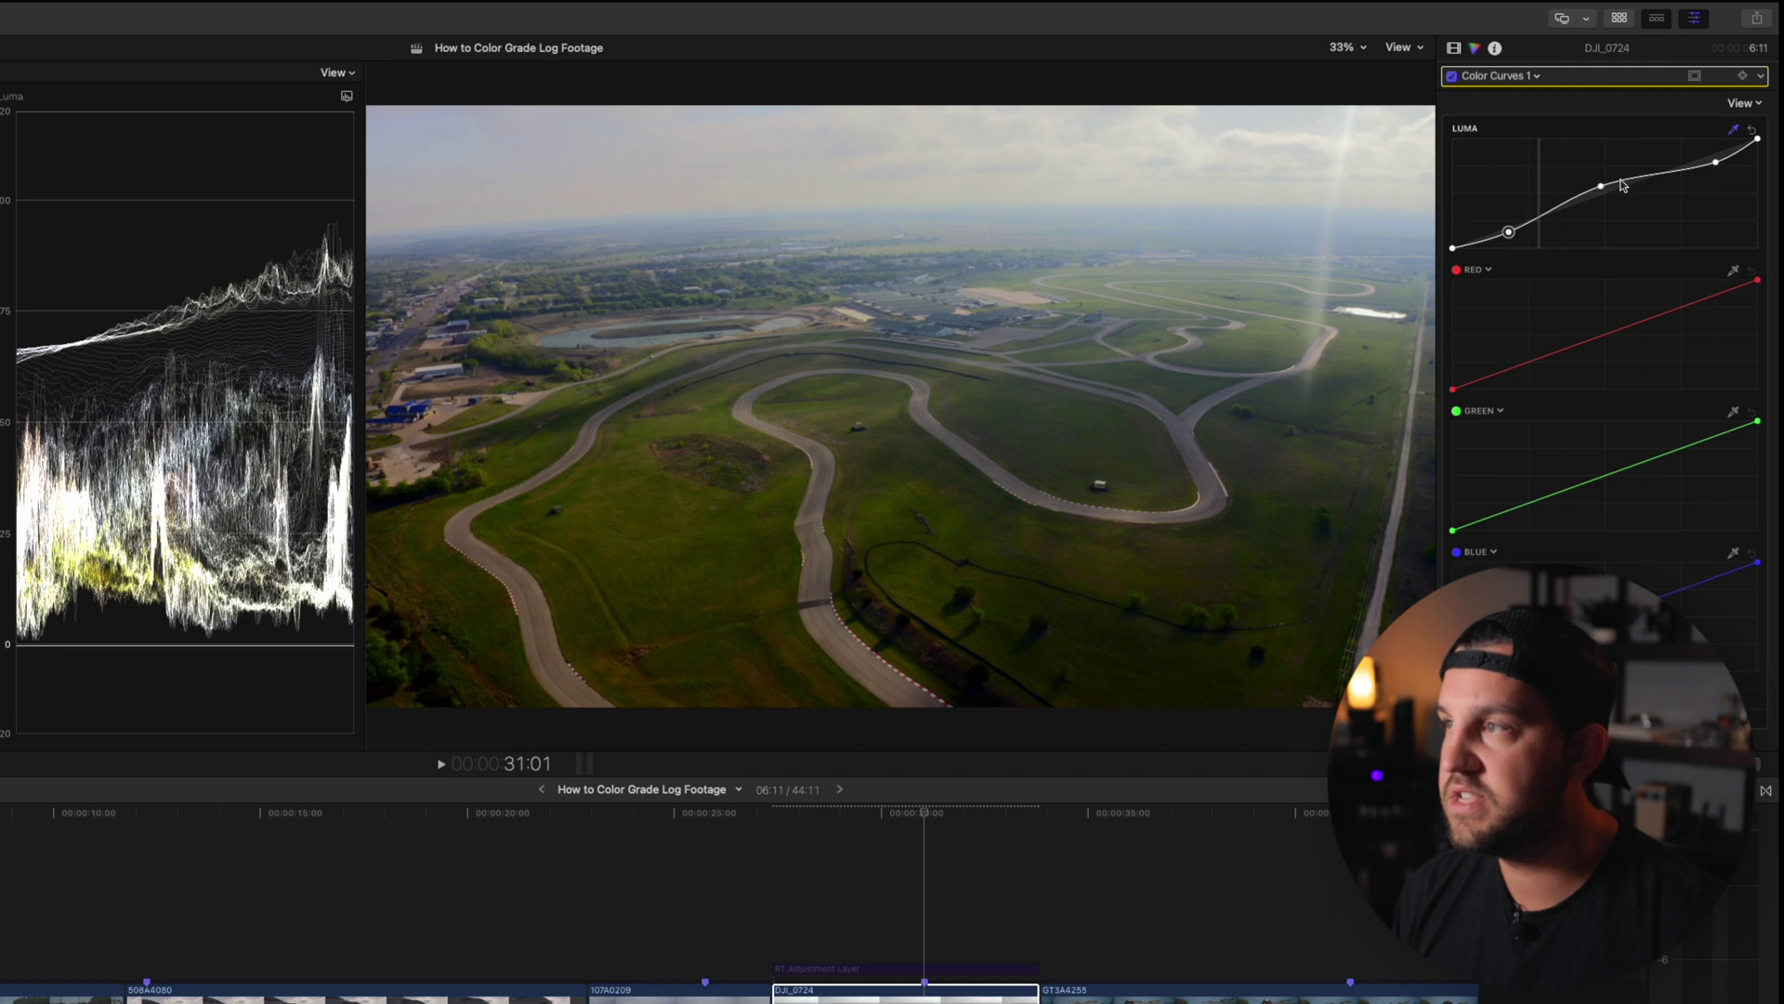
left_click_drag(1602, 189, 1605, 180)
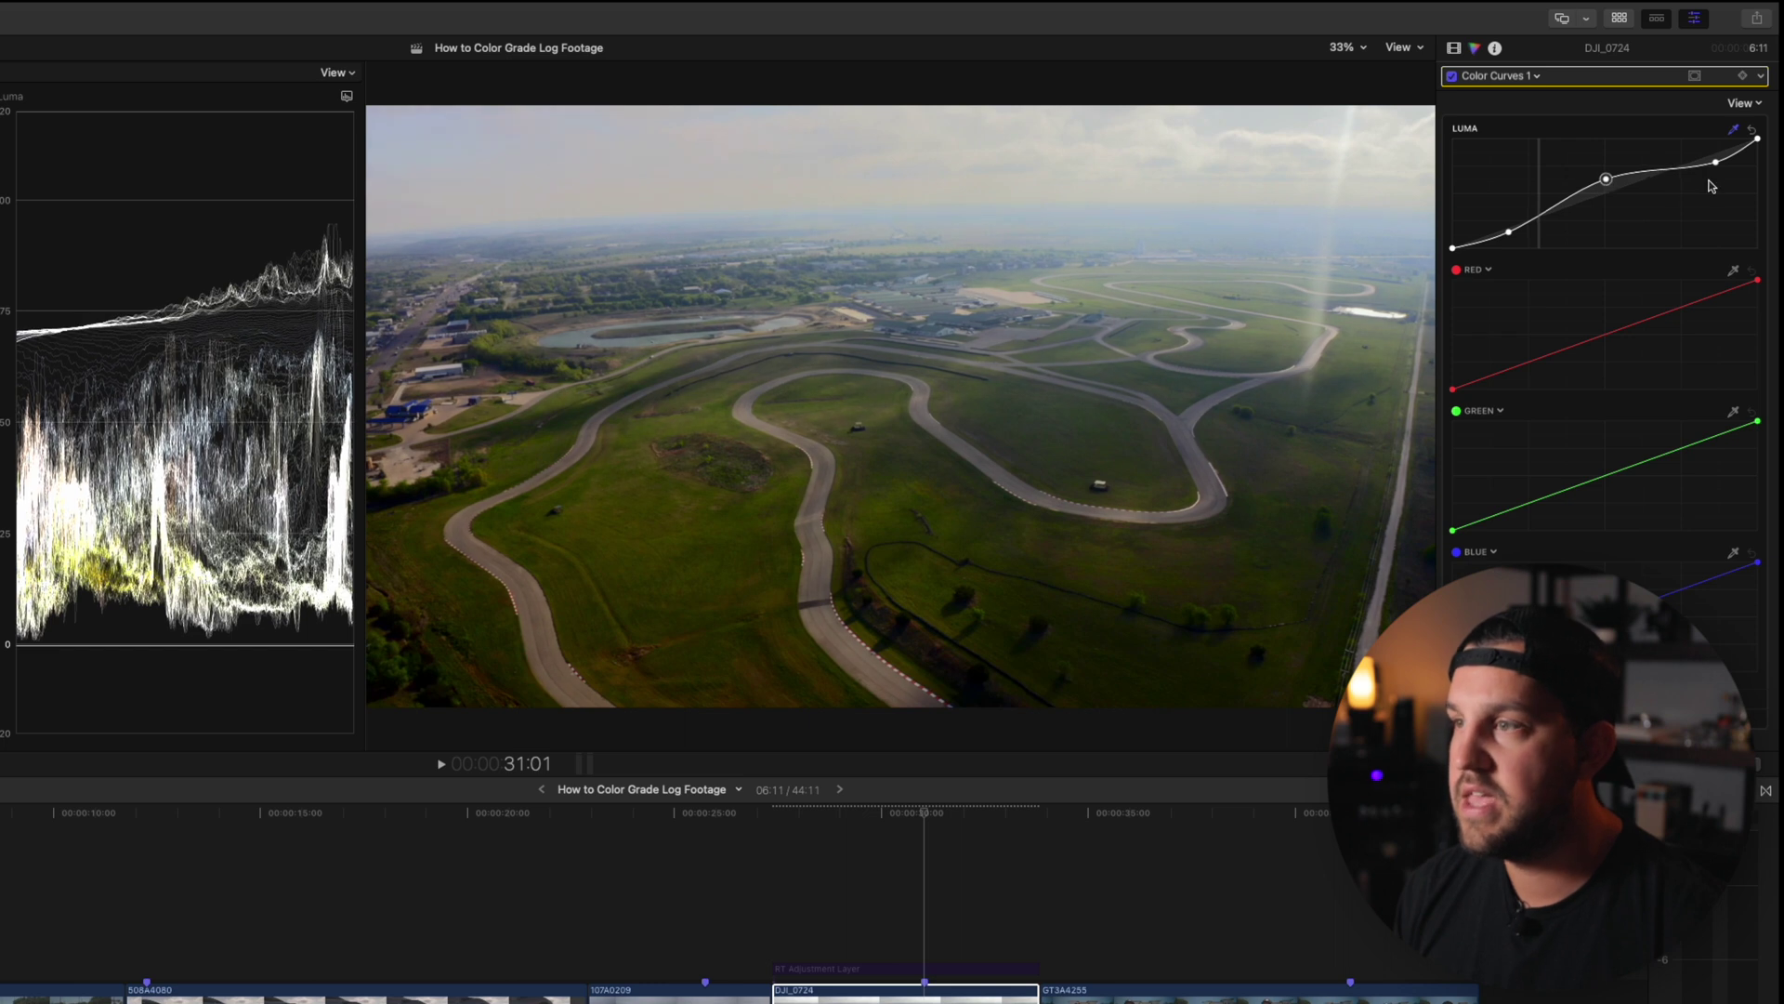
left_click_drag(1716, 164, 1703, 155)
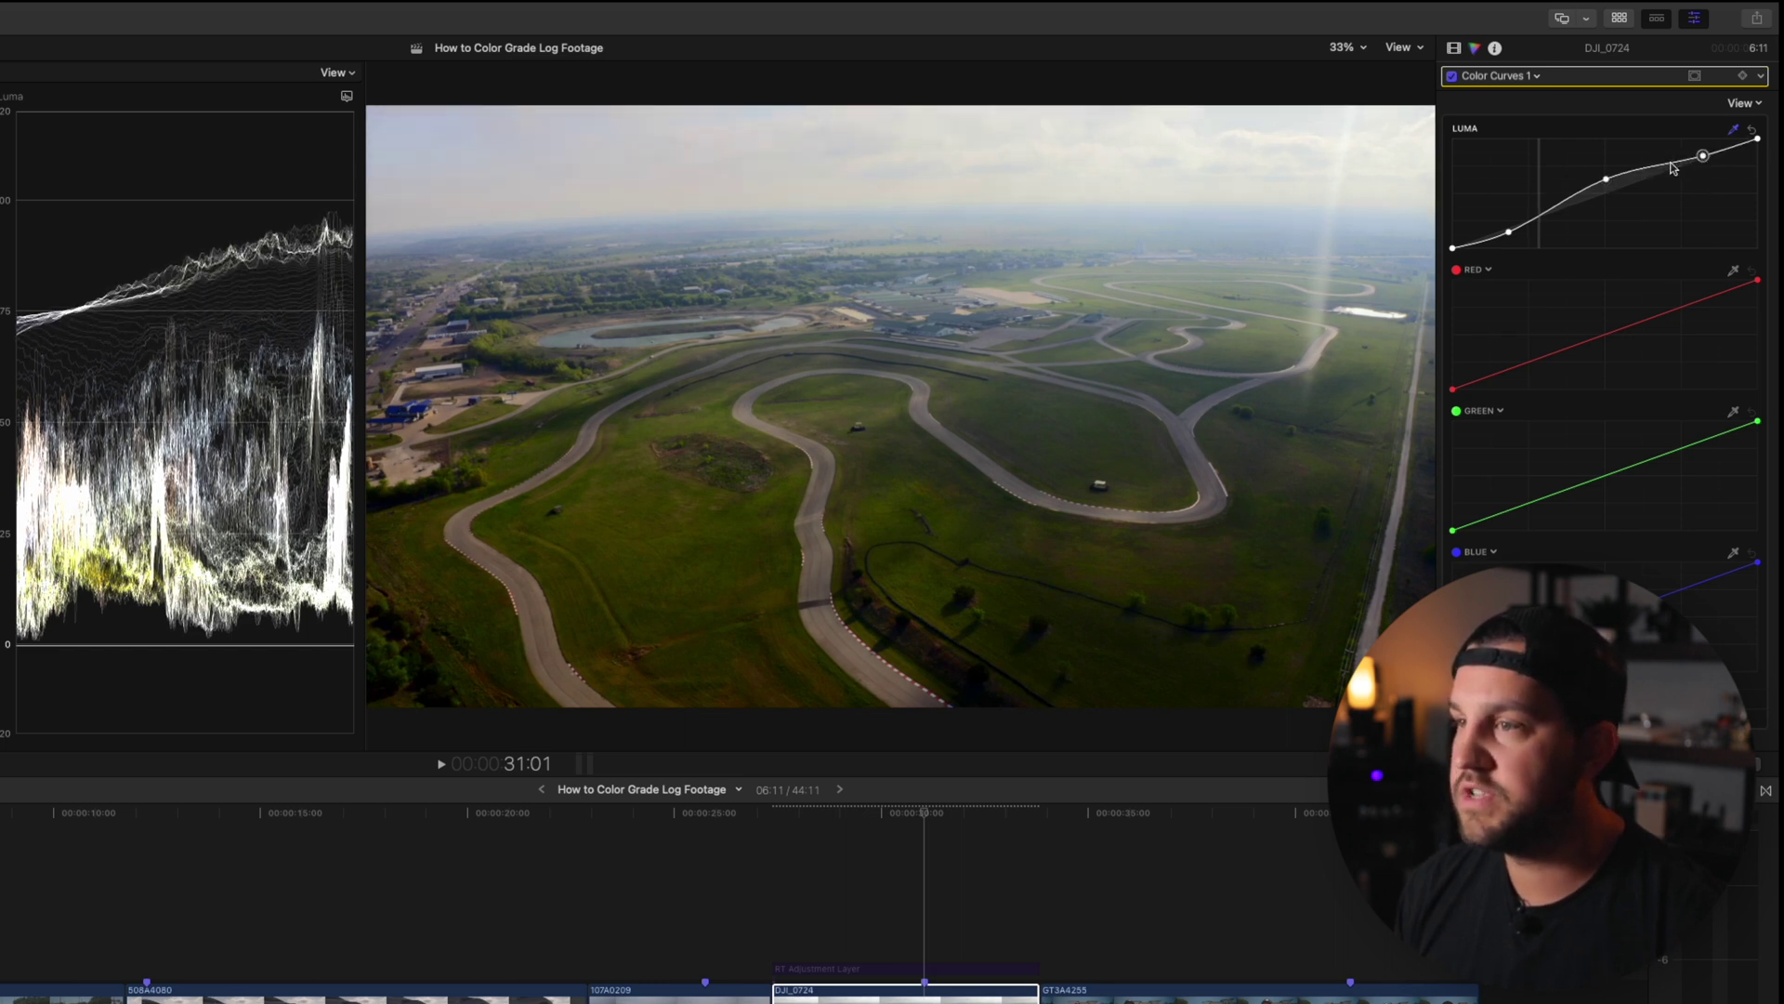
Step: Compare the drone clip with Color Curves 1 off and on
left_click(1521, 78)
left_click(1524, 78)
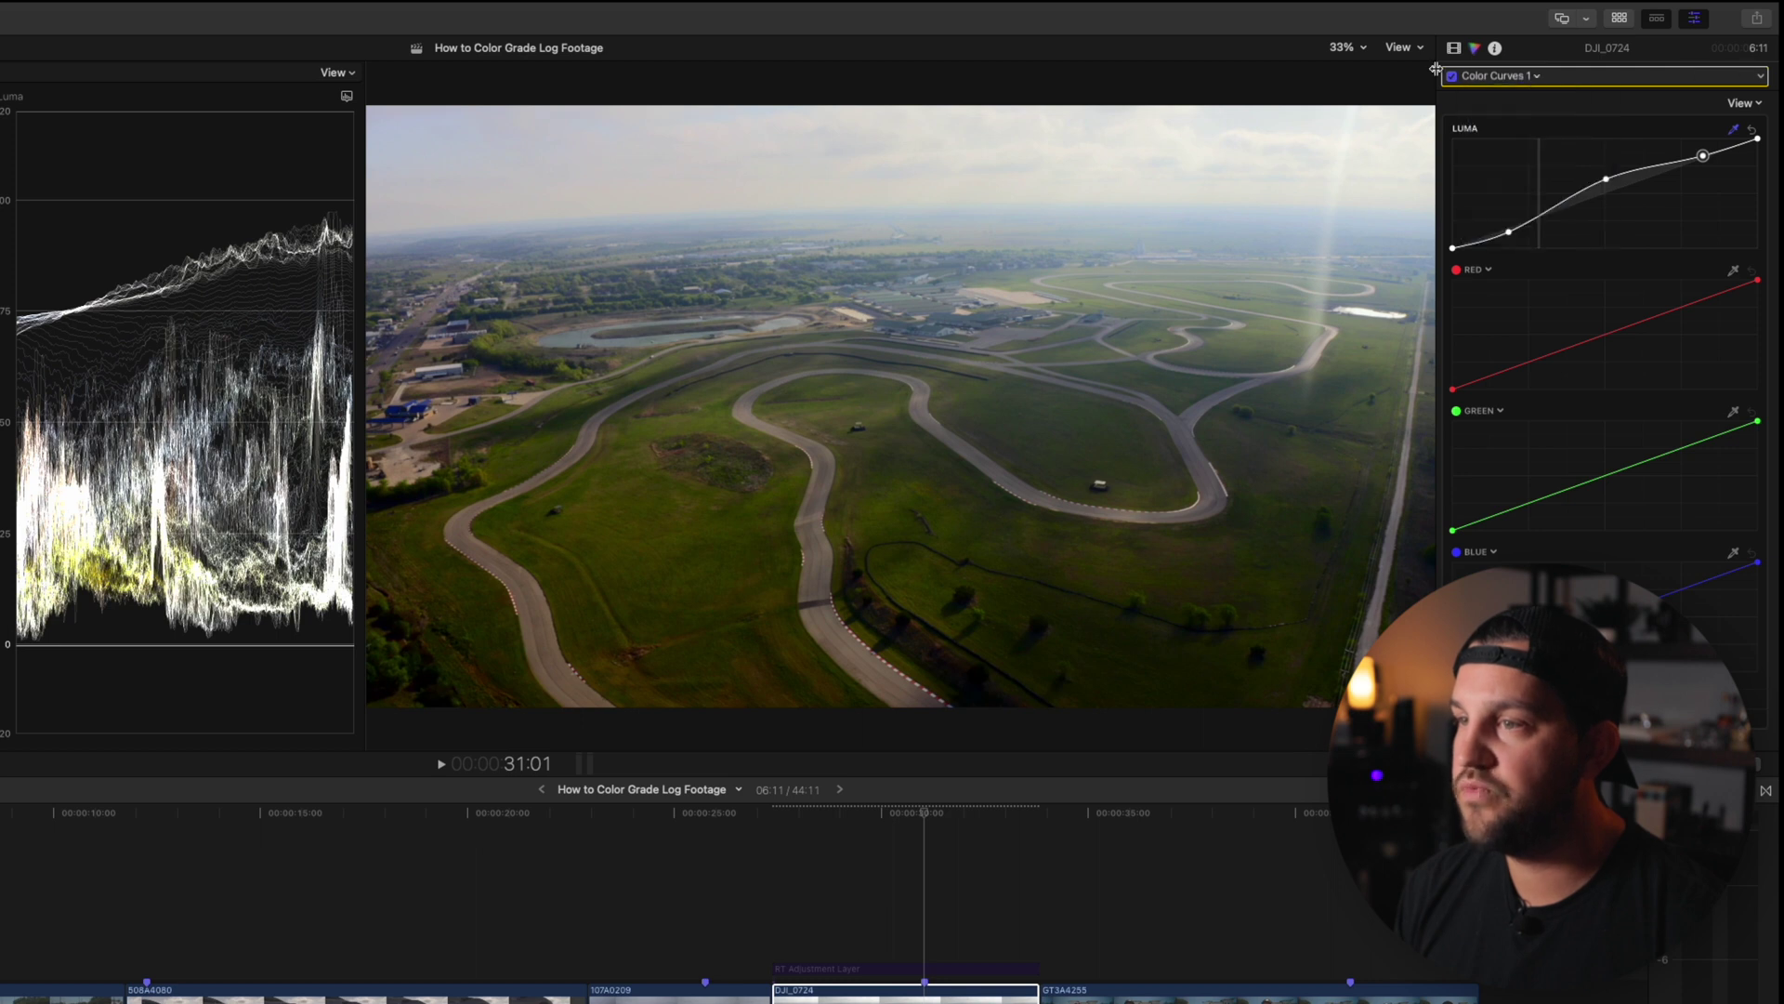
left_click(1453, 77)
left_click(1453, 78)
left_click(1453, 77)
left_click(1452, 77)
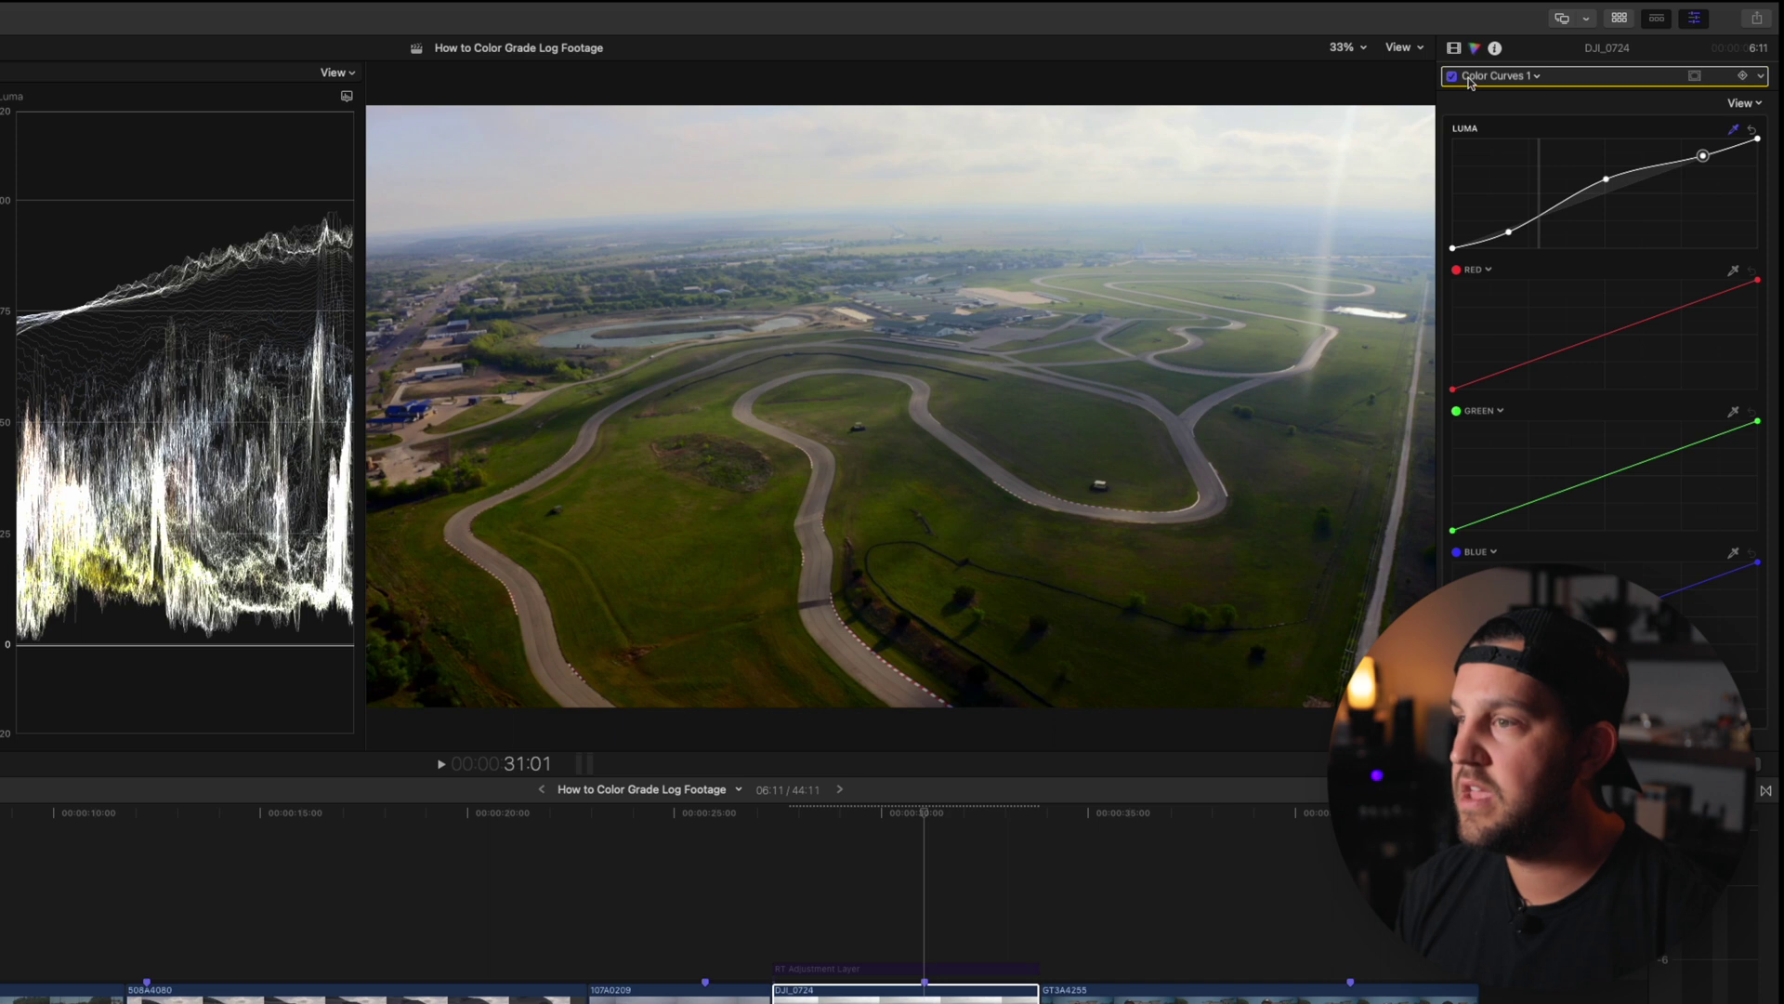
left_click(1502, 78)
left_click(1522, 114)
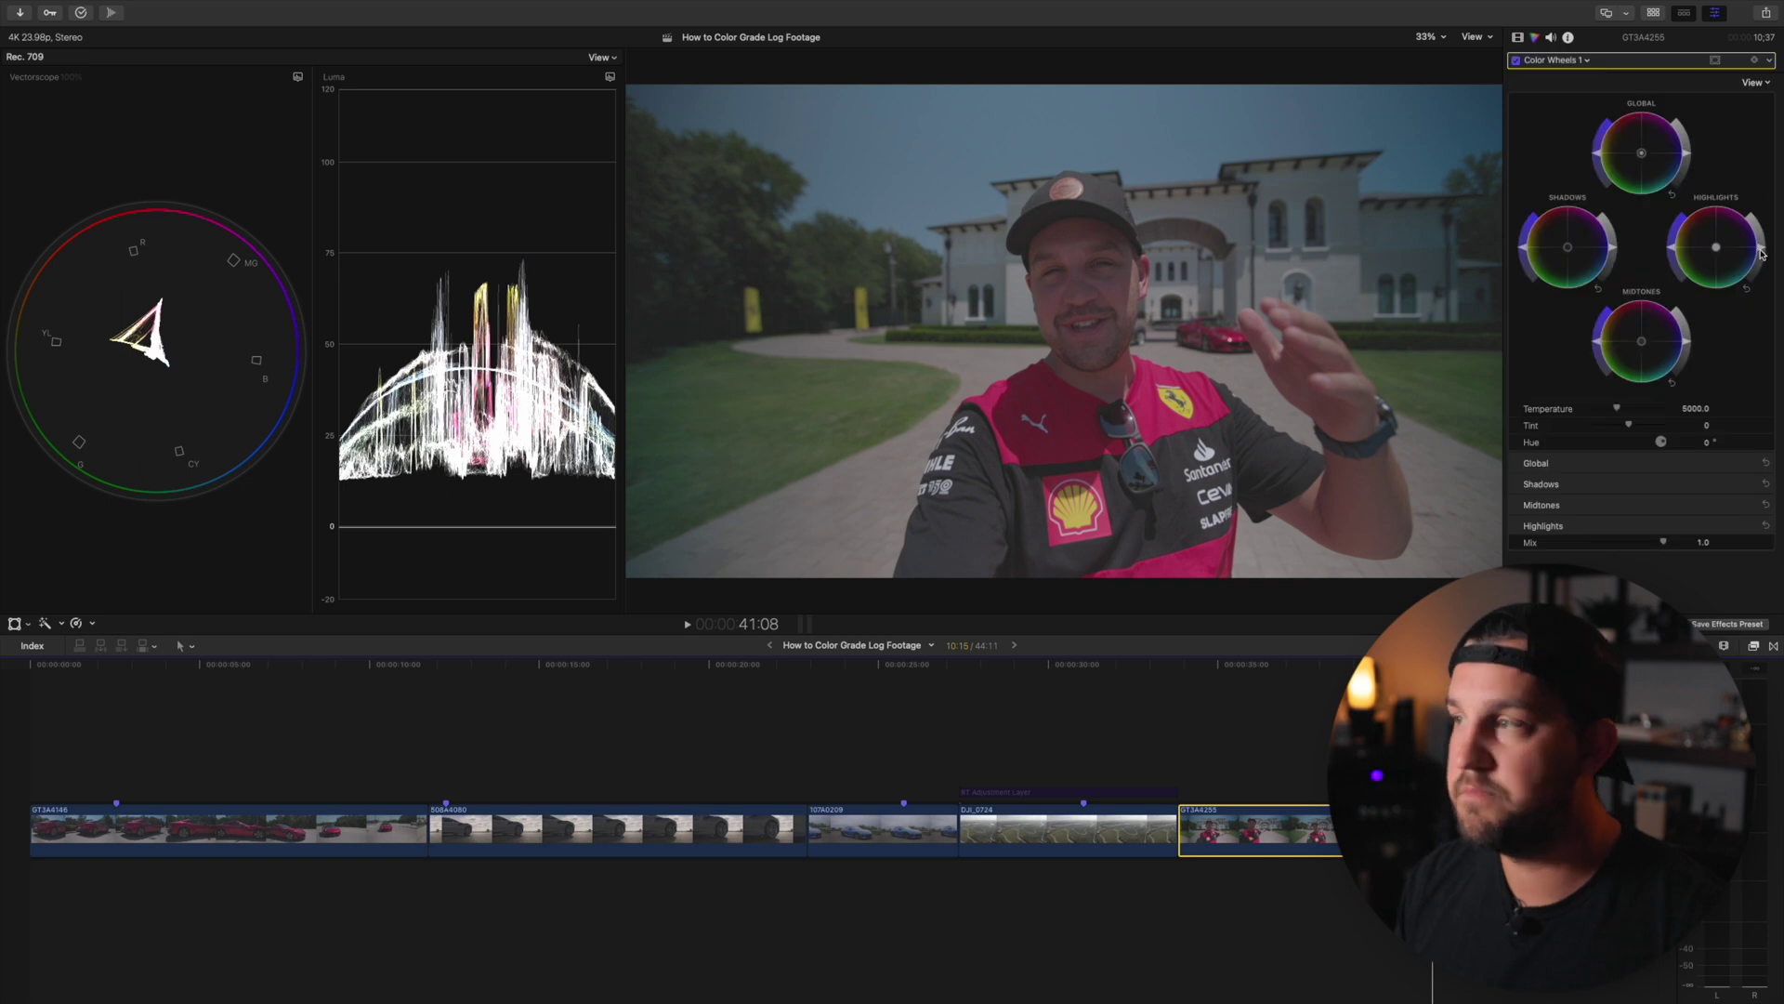
Step: Add a Color Wheels correction to clip GT3A4255, raising highlights and midtones, lowering shadows and slightly boosting global saturation
left_click_drag(1761, 253, 1761, 209)
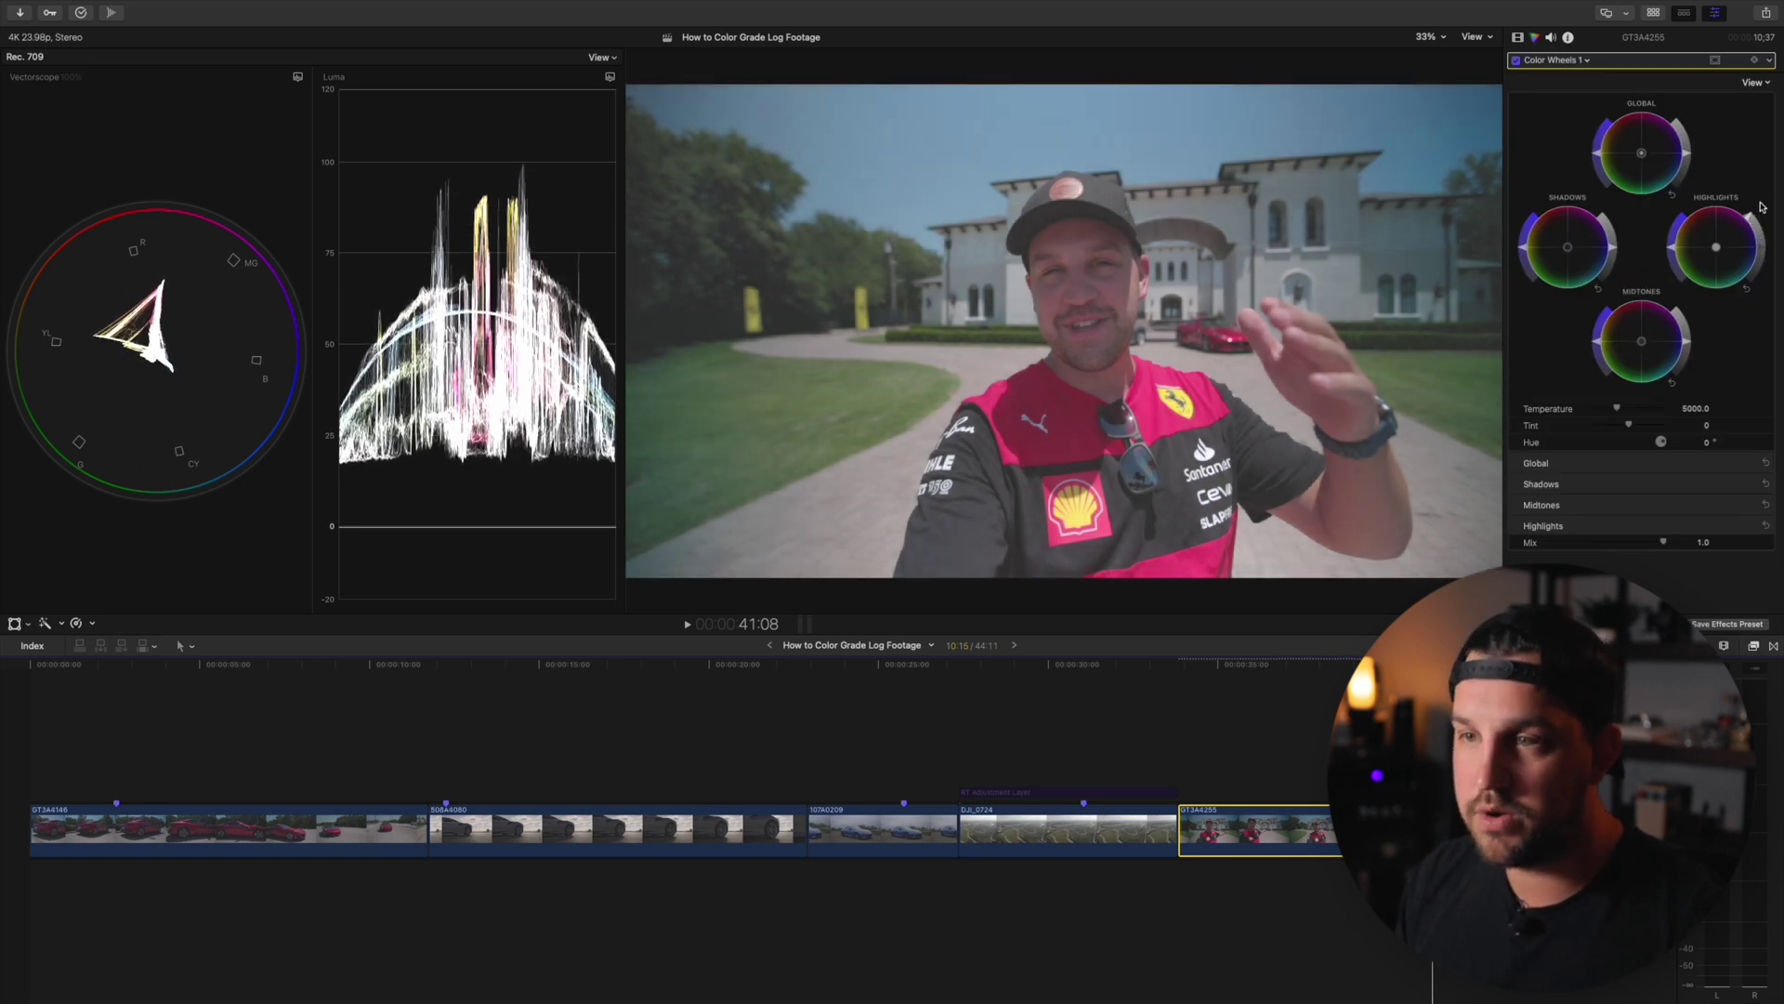
left_click_drag(1612, 251, 1612, 267)
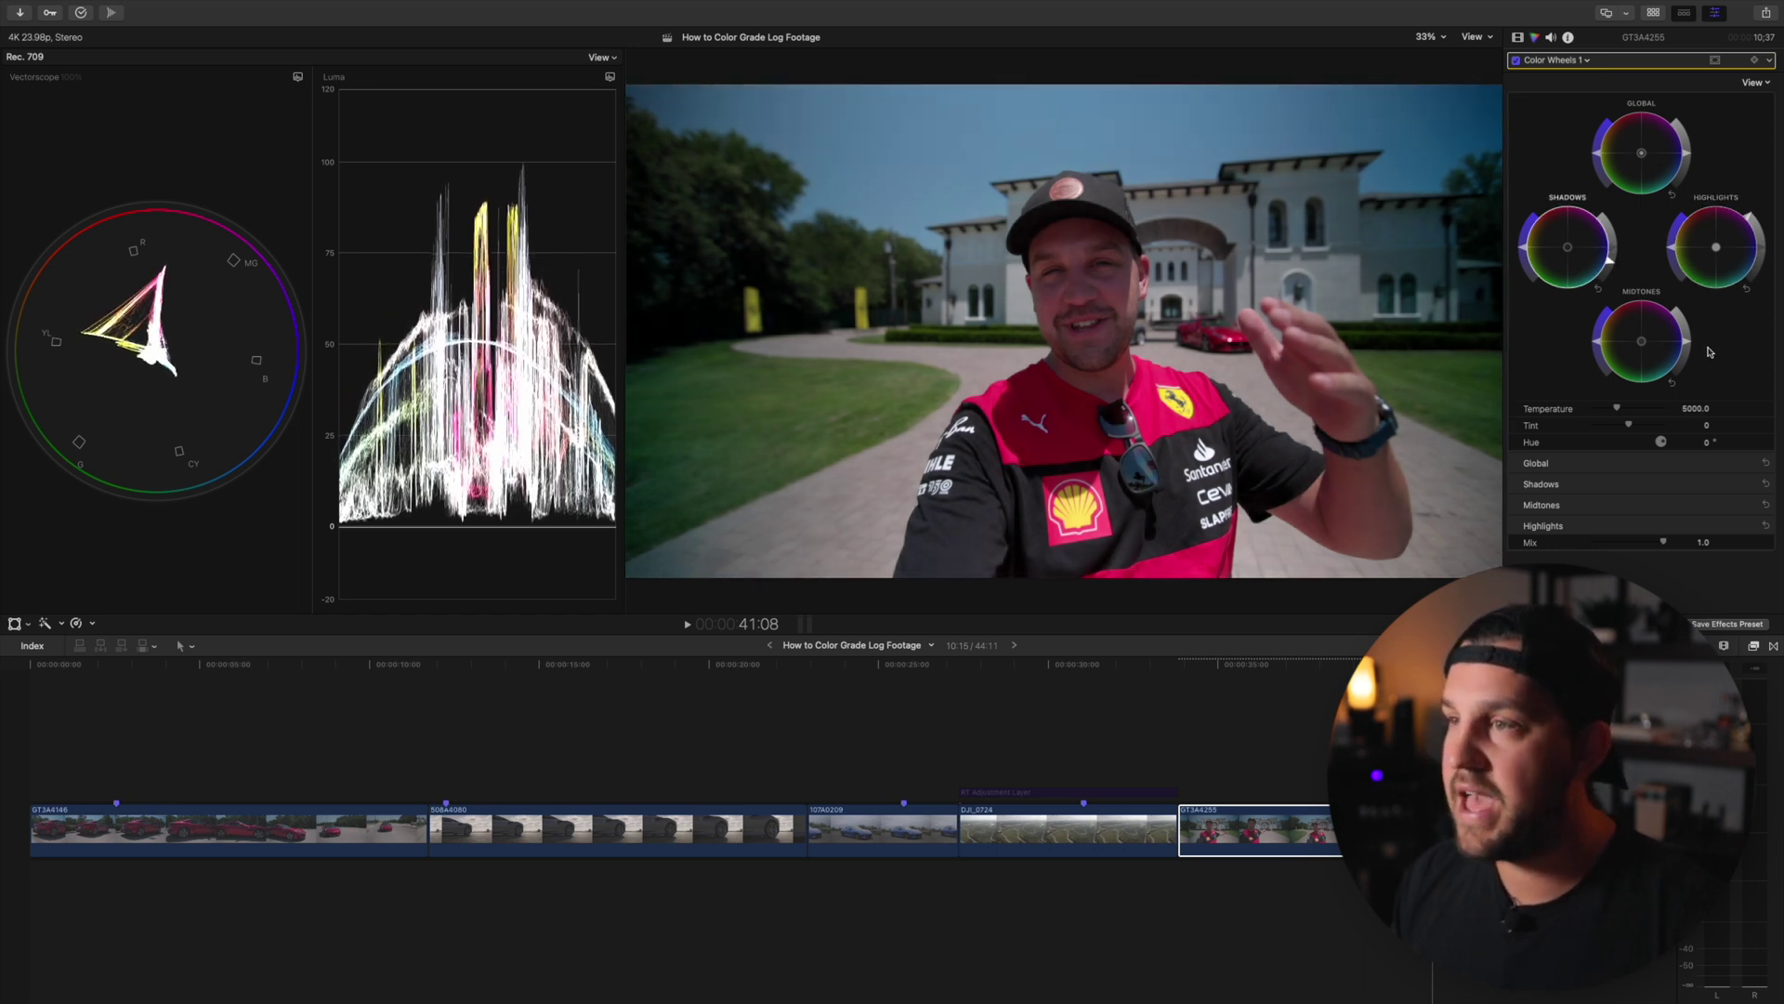
left_click_drag(1690, 347, 1689, 331)
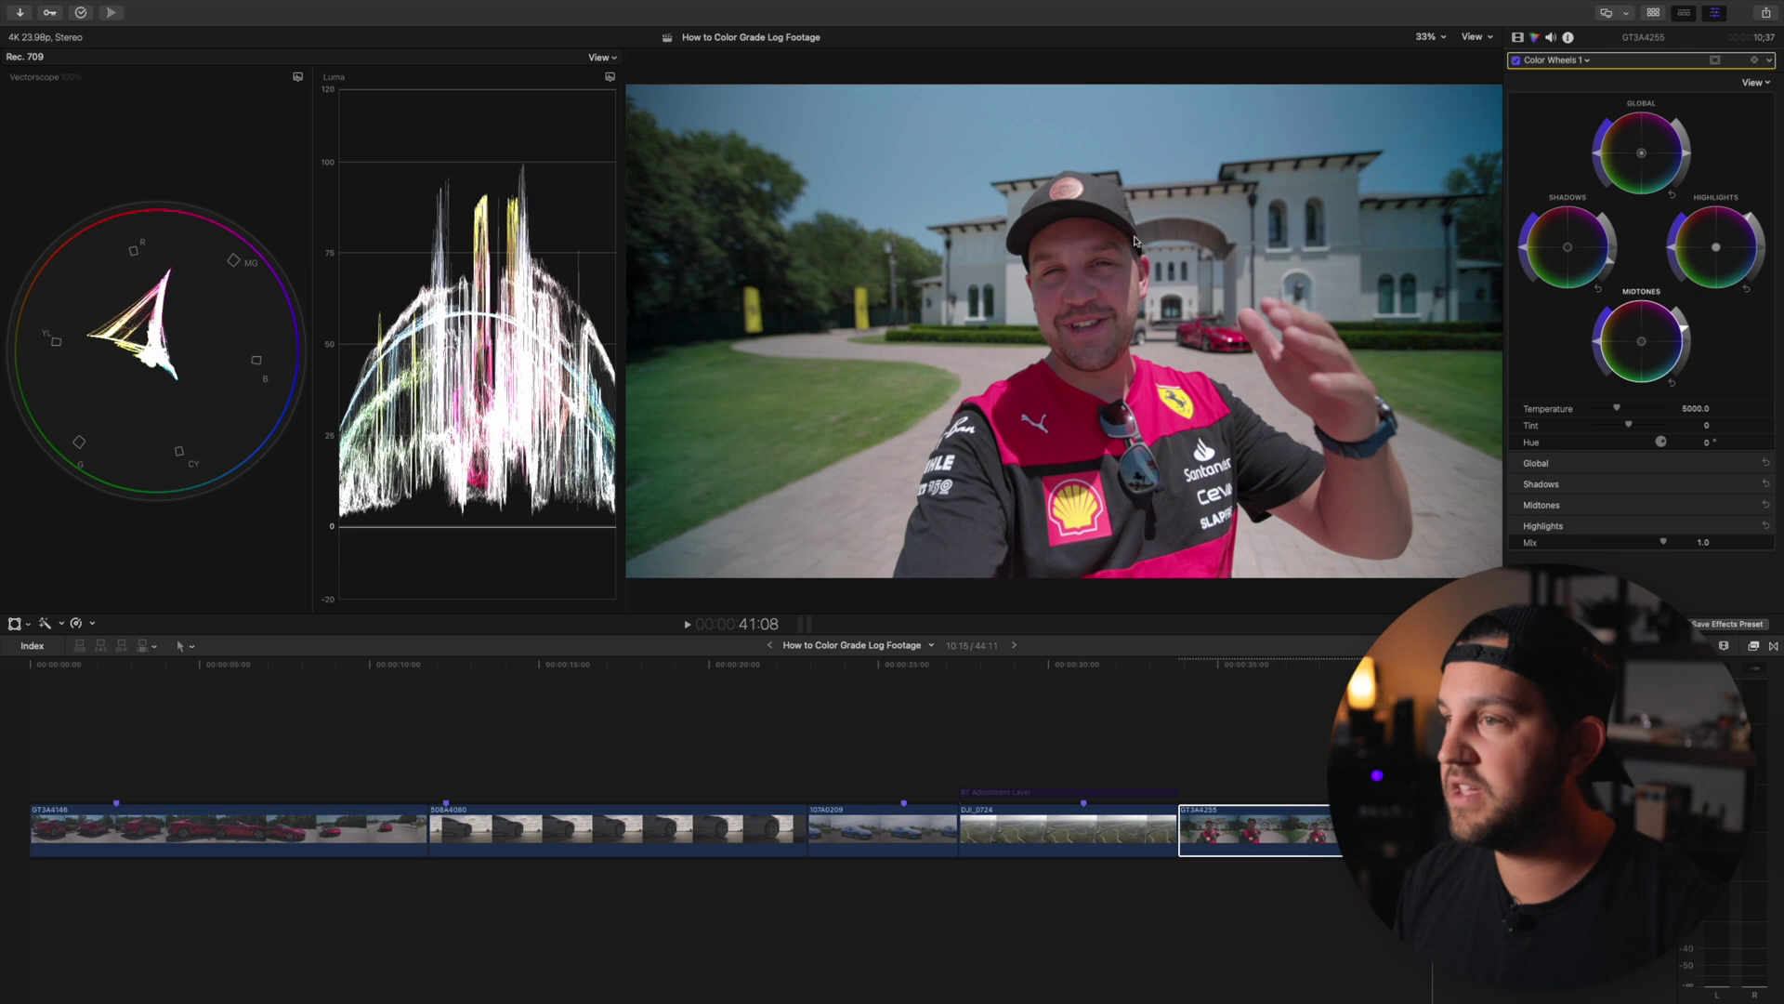
mouse_move(1689, 331)
left_mouse_down()
mouse_move(1688, 368)
mouse_move(1692, 322)
left_mouse_up()
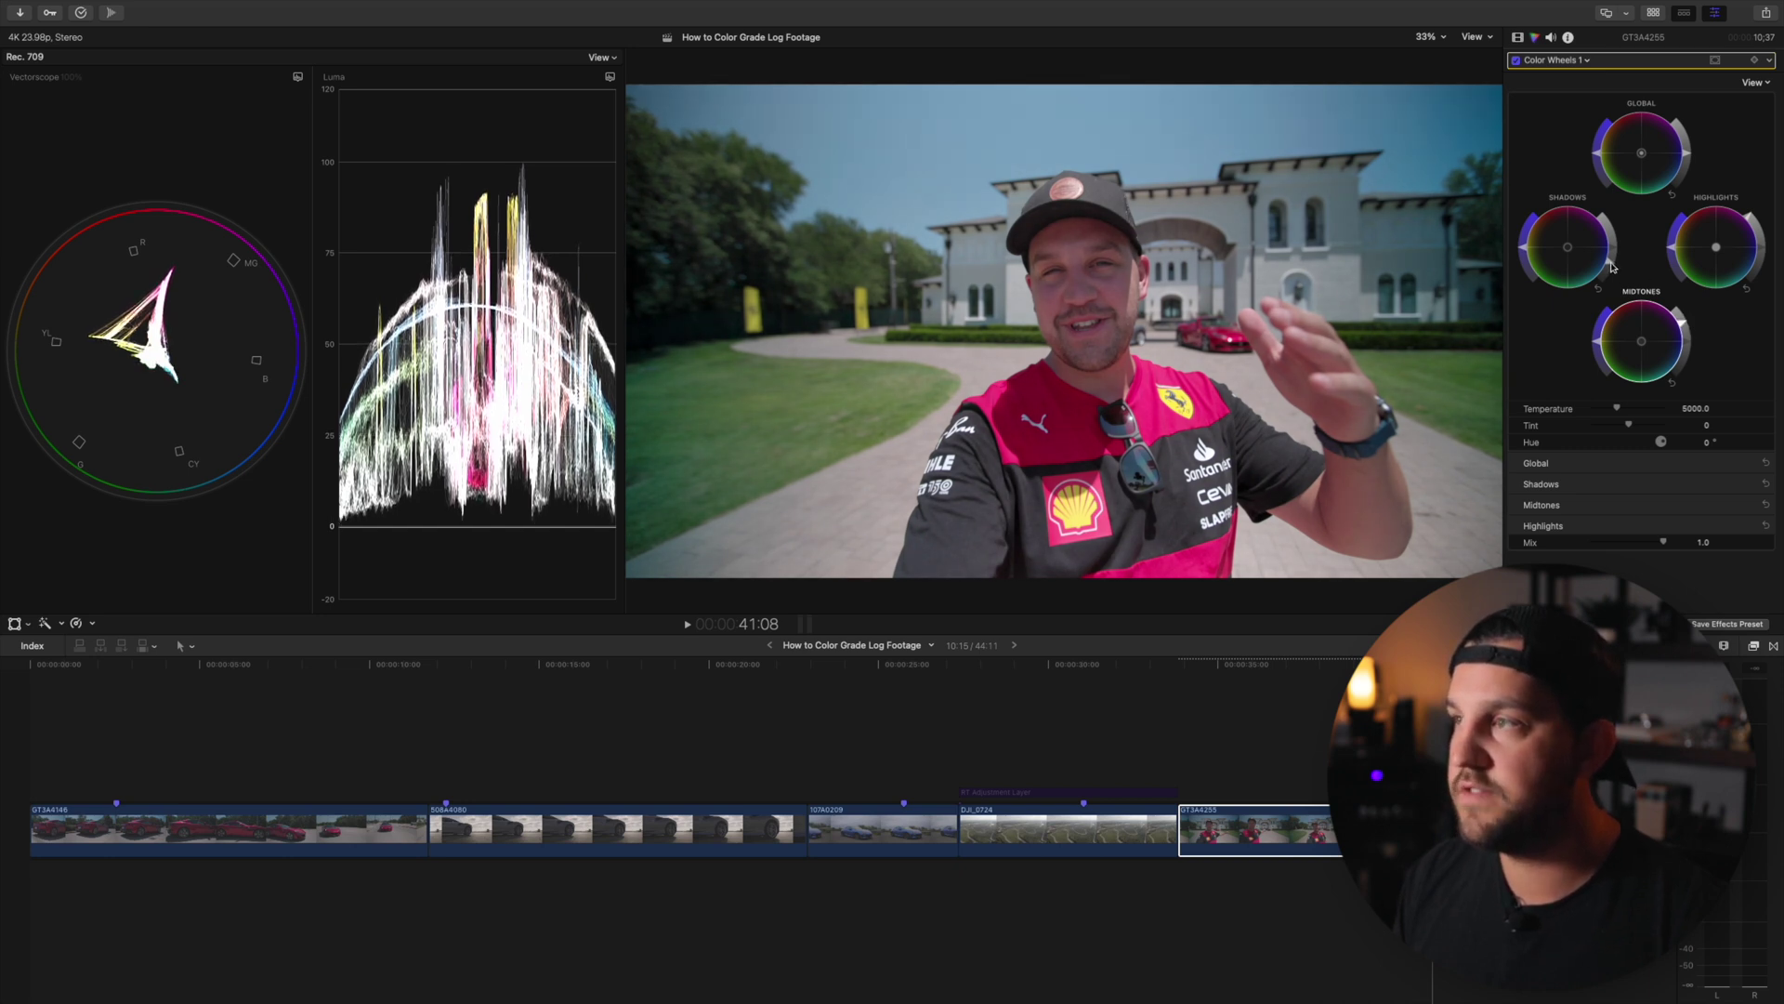
left_click_drag(1598, 156, 1600, 149)
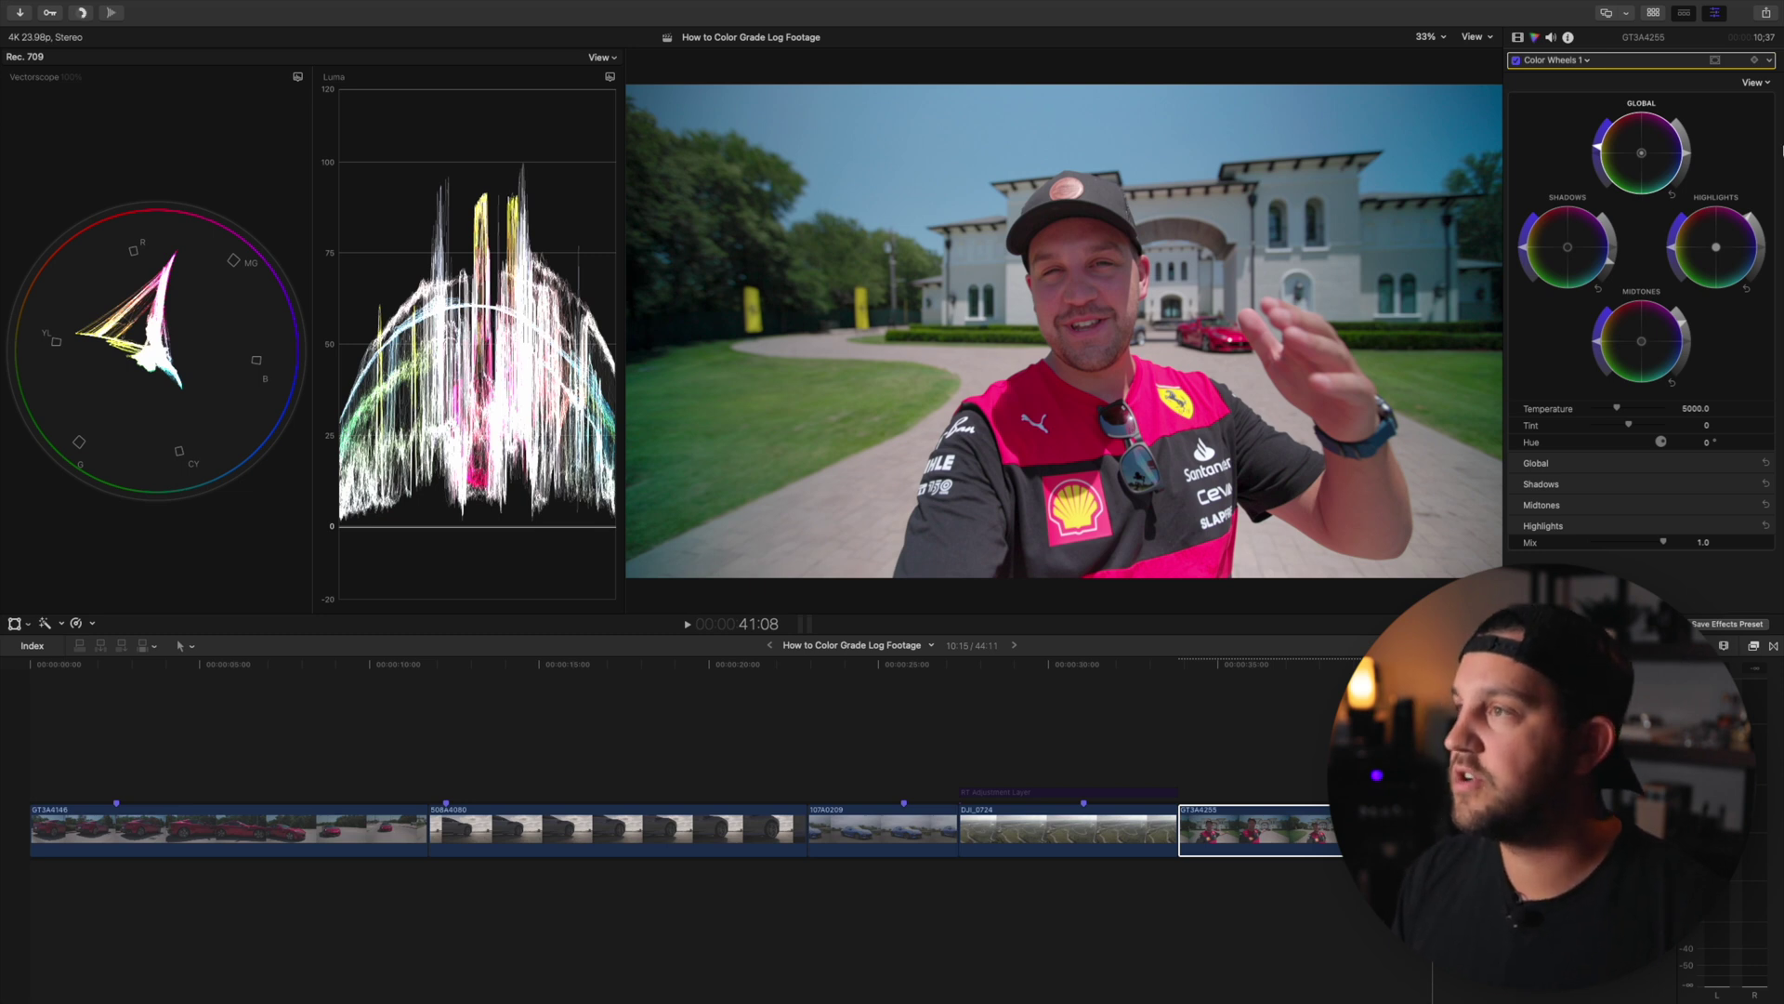
Step: Add a Color Curves correction to clip GT3A4255 and form a gentle luma S-curve with raised highlights, an anchored midpoint and lowered shadows
key("alt+e")
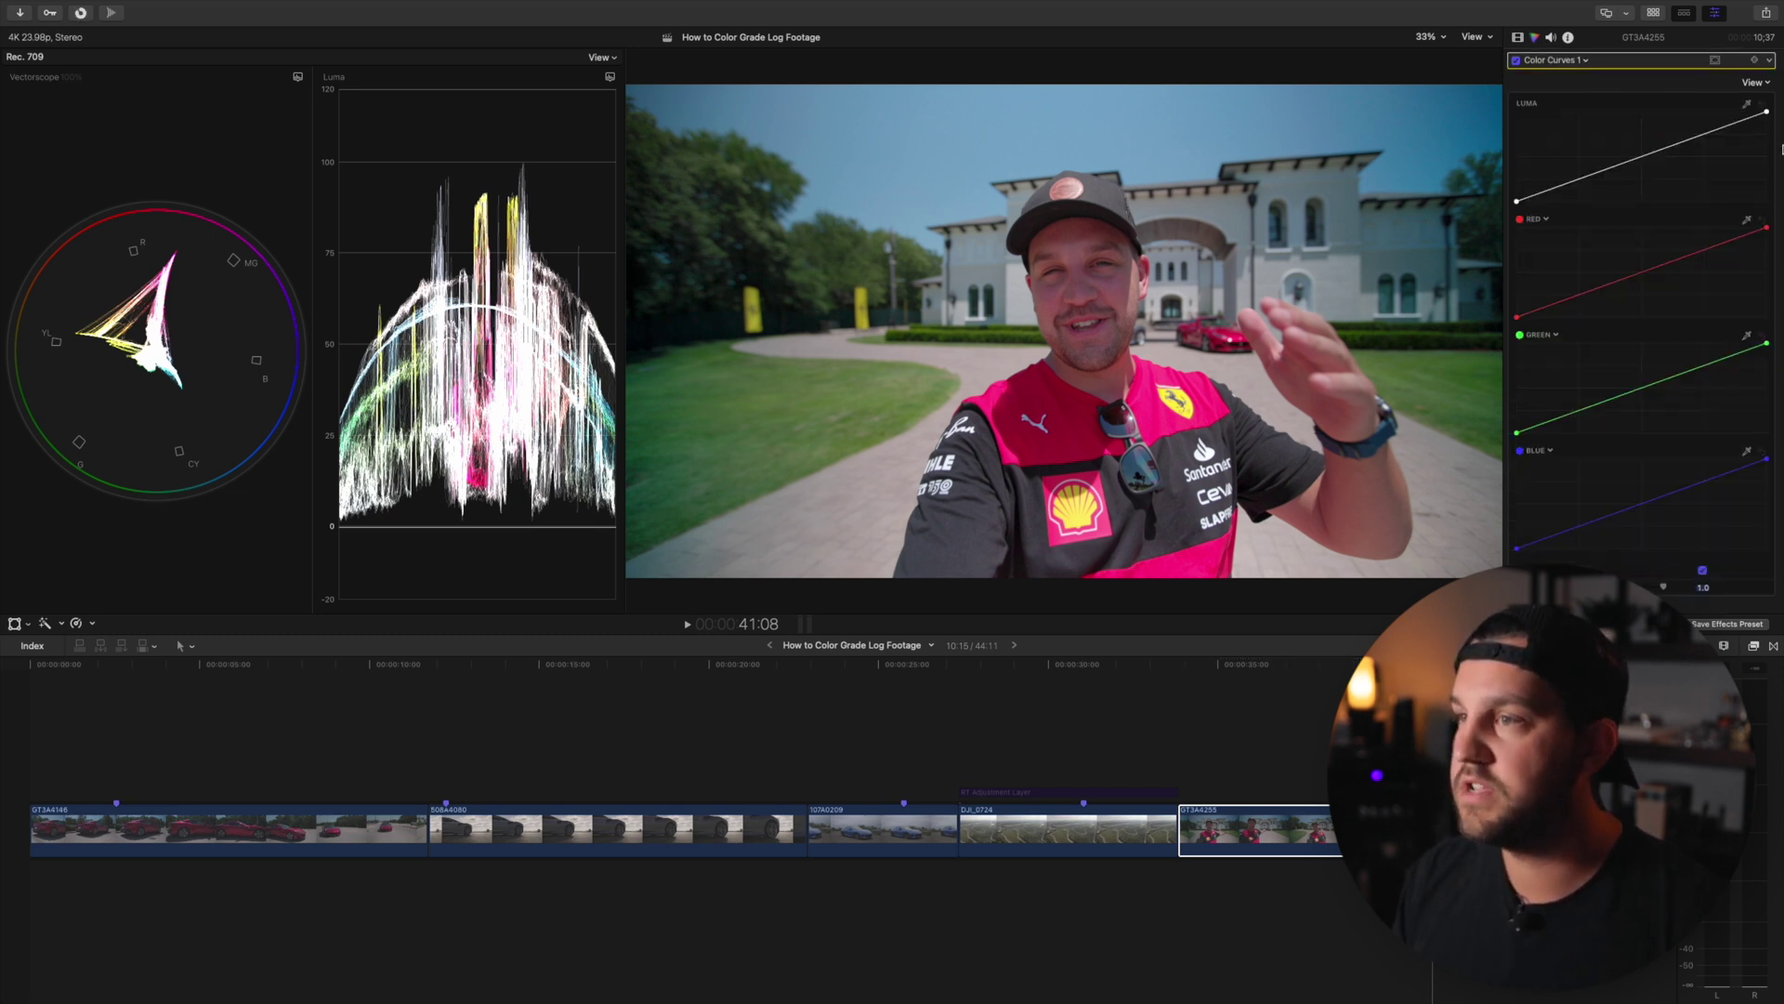
left_click_drag(1704, 133, 1705, 130)
left_click(1641, 155)
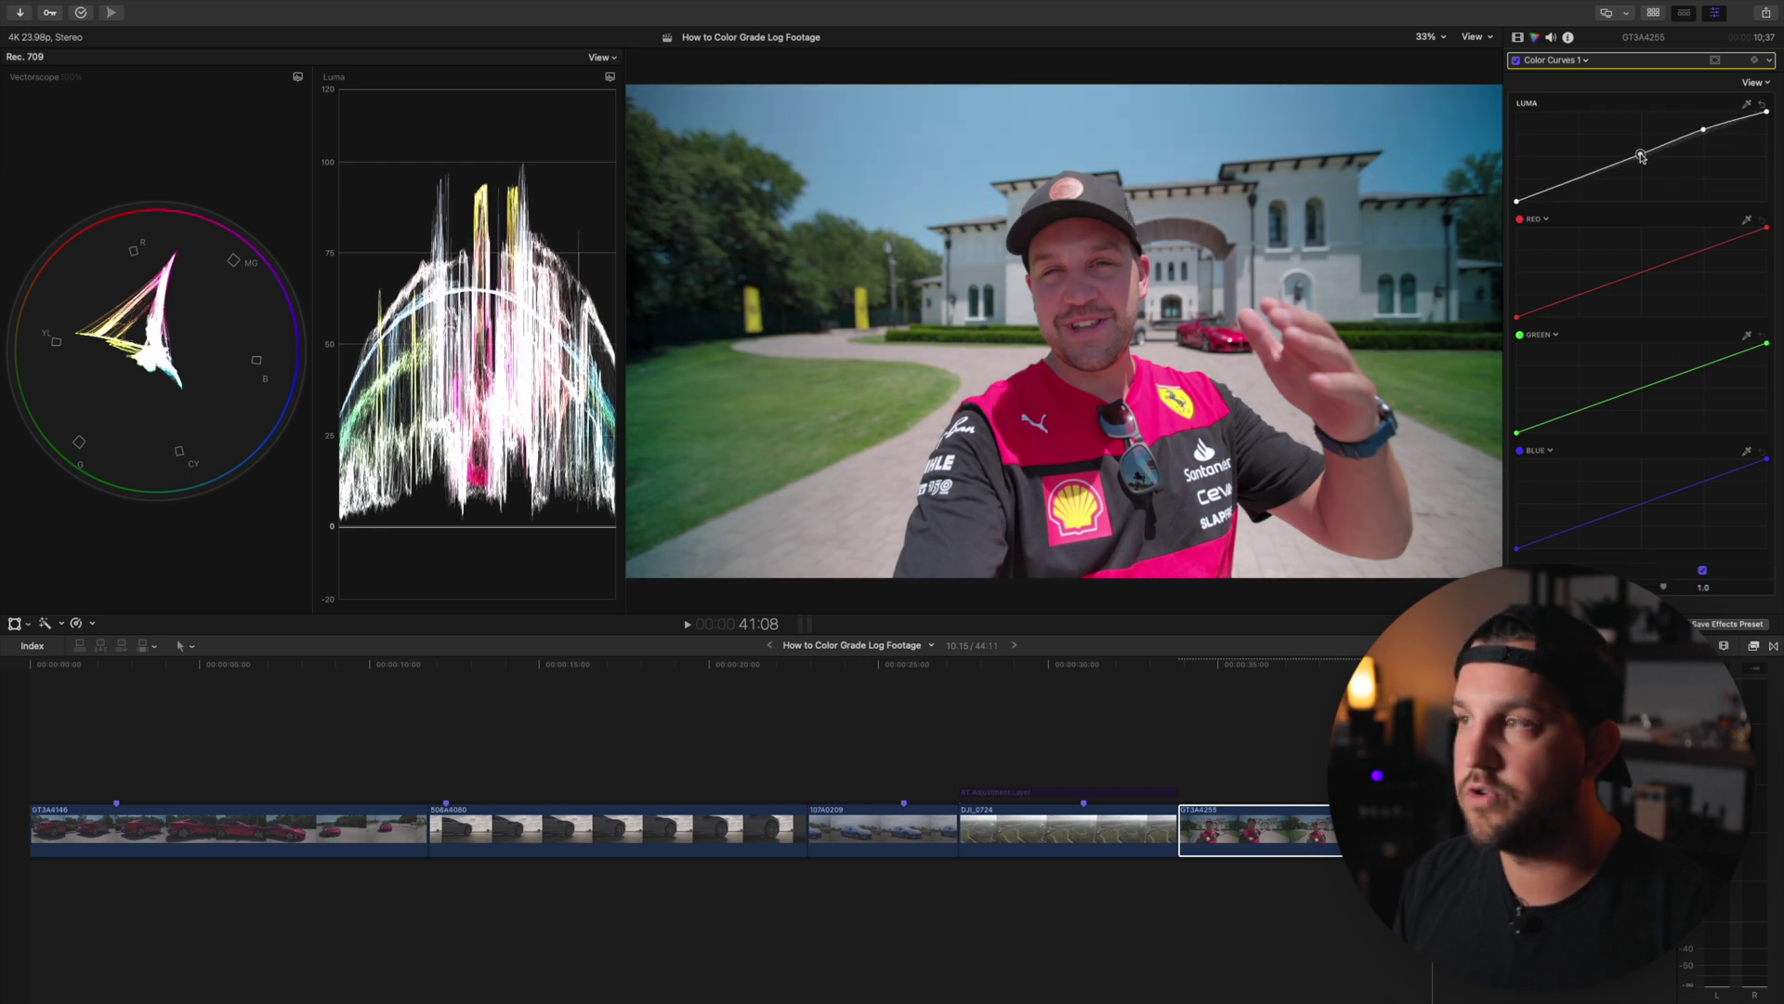
left_click_drag(1568, 186, 1565, 191)
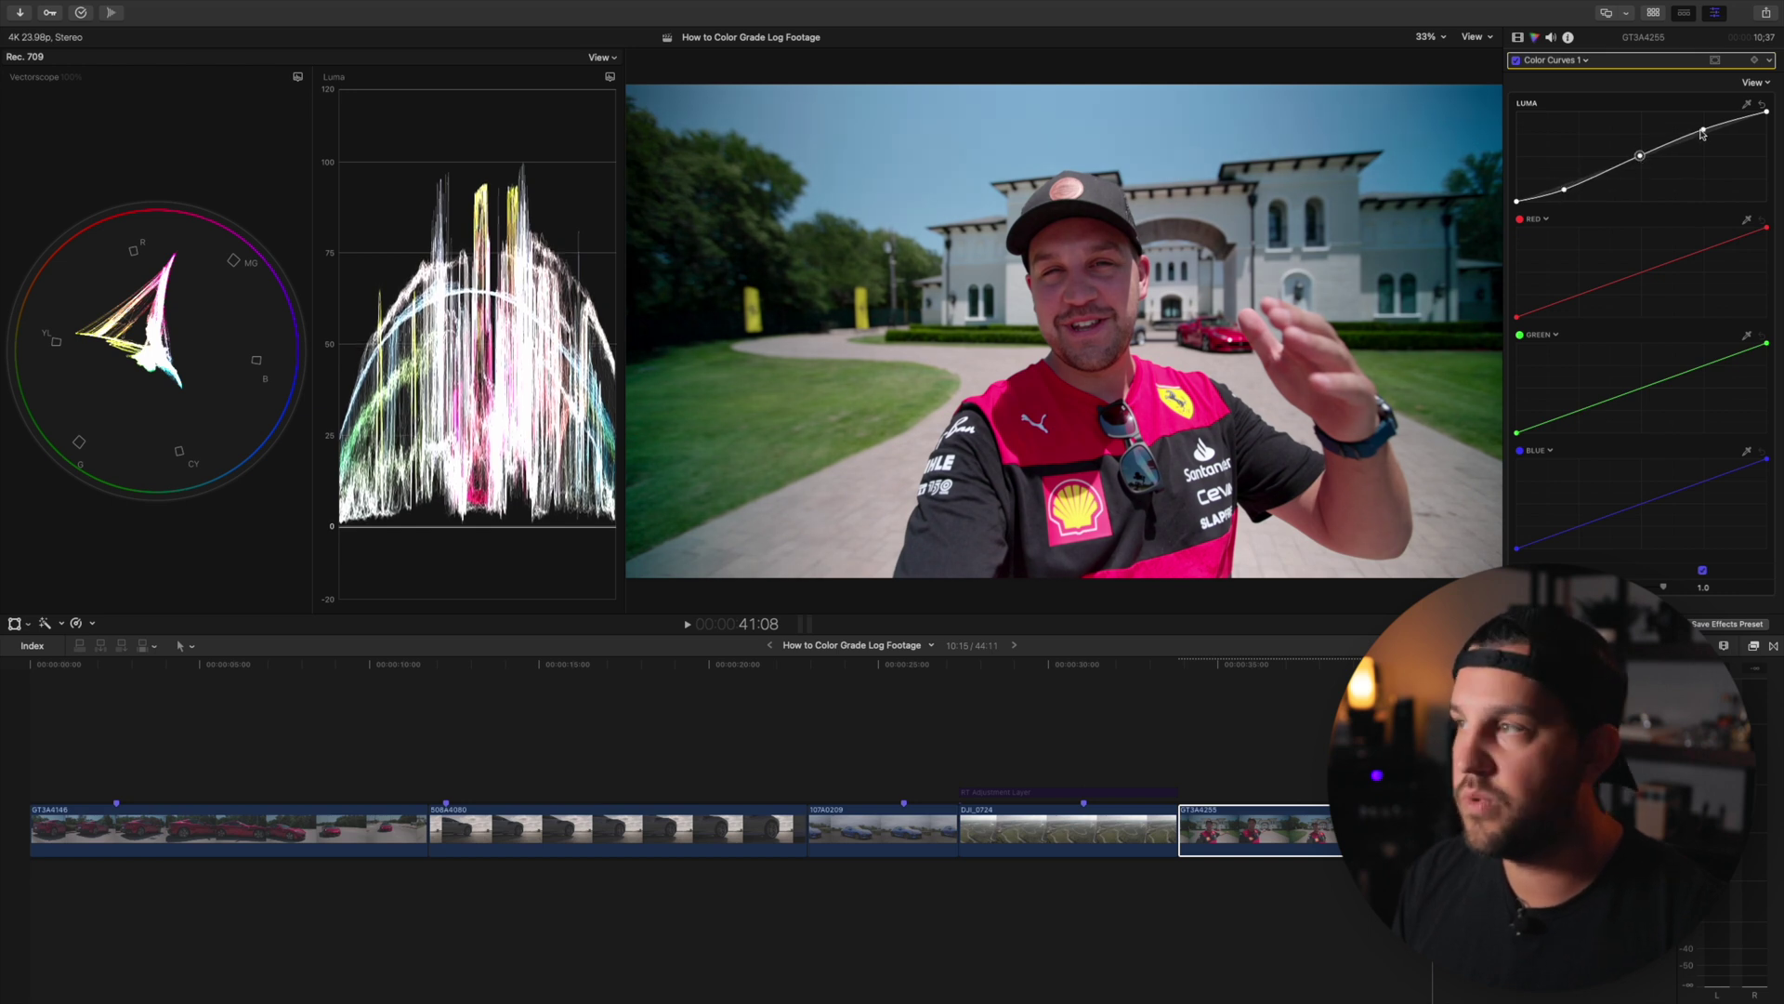
left_click_drag(1704, 133, 1703, 129)
left_click(1640, 155)
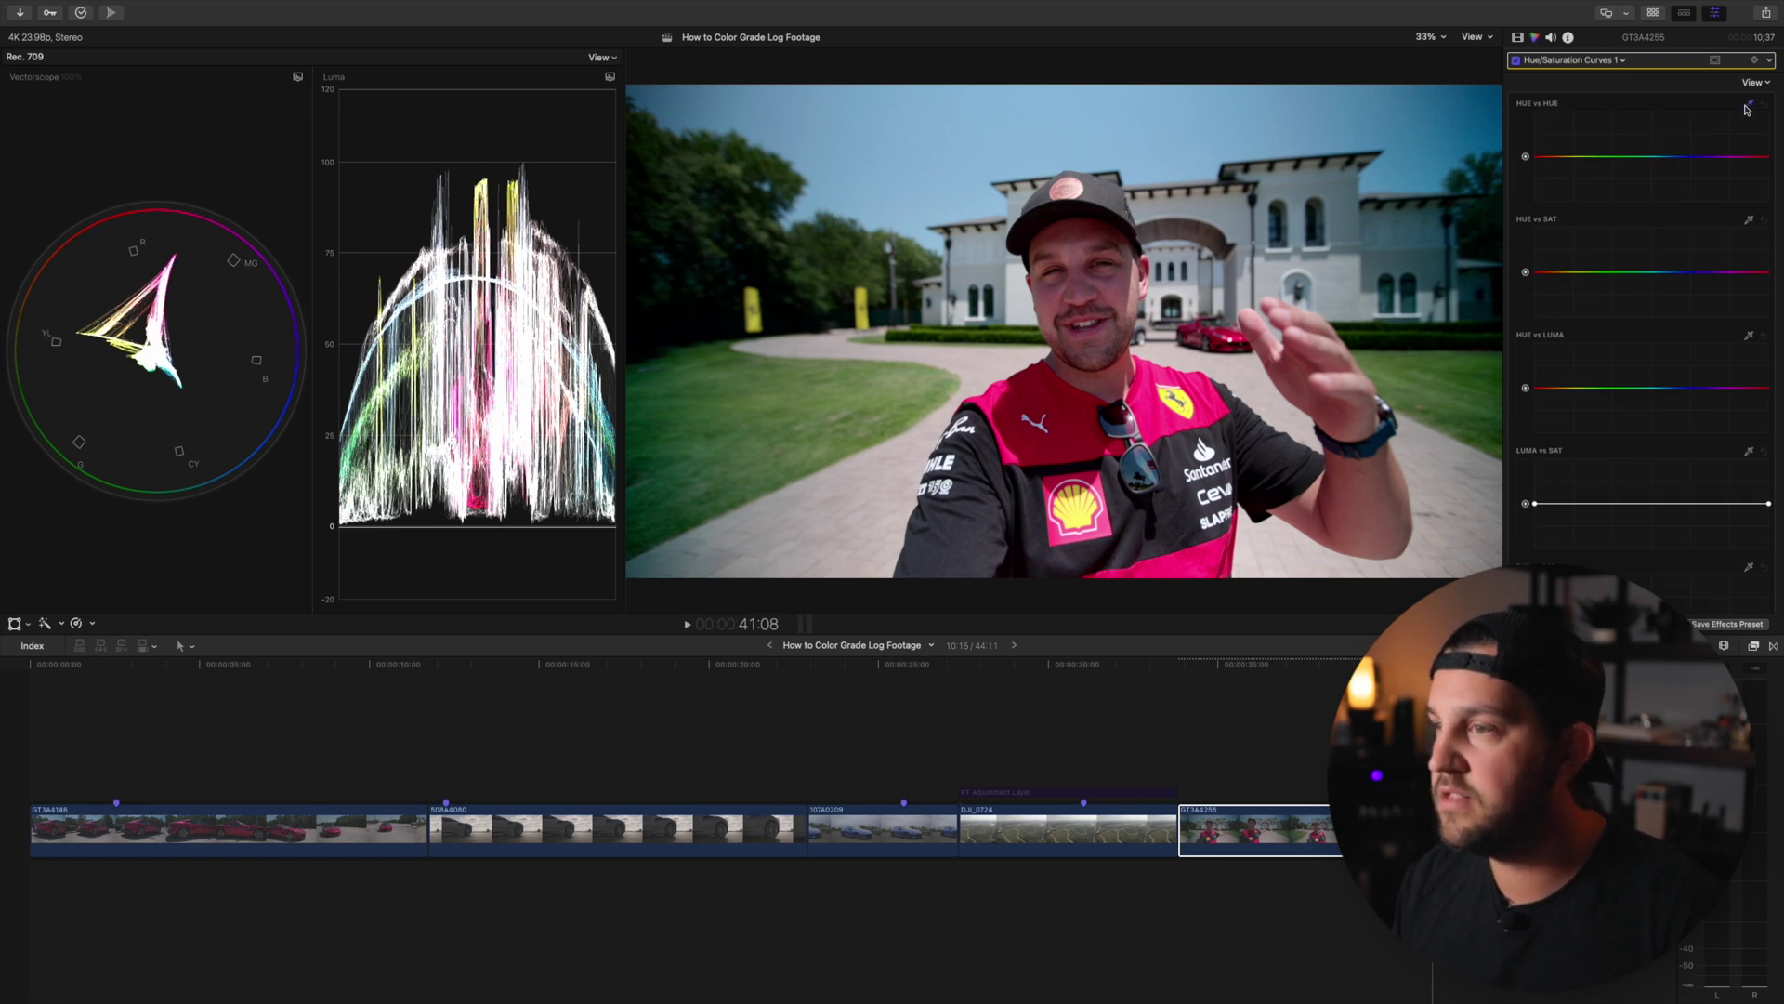
Step: Sample the red of the shirt on the Hue vs Hue curve of Hue/Saturation Curves 1 and shift that hue slightly down
left_click(1197, 398)
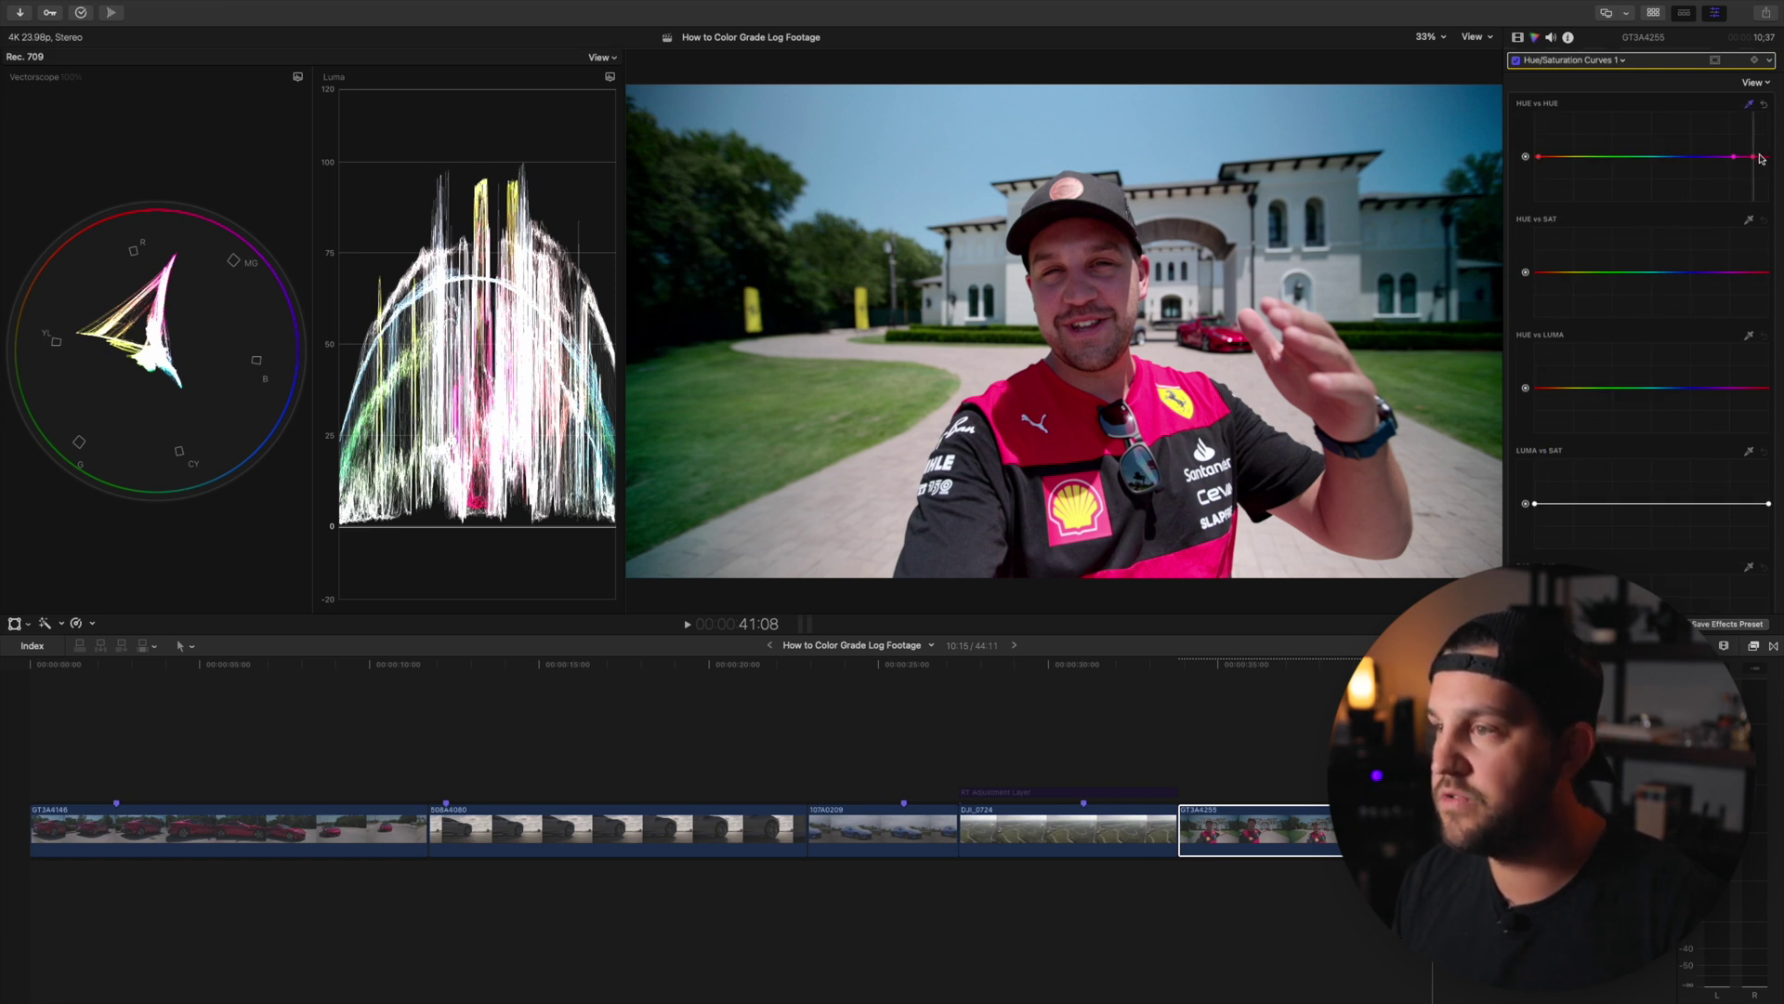
left_click_drag(1757, 160, 1753, 162)
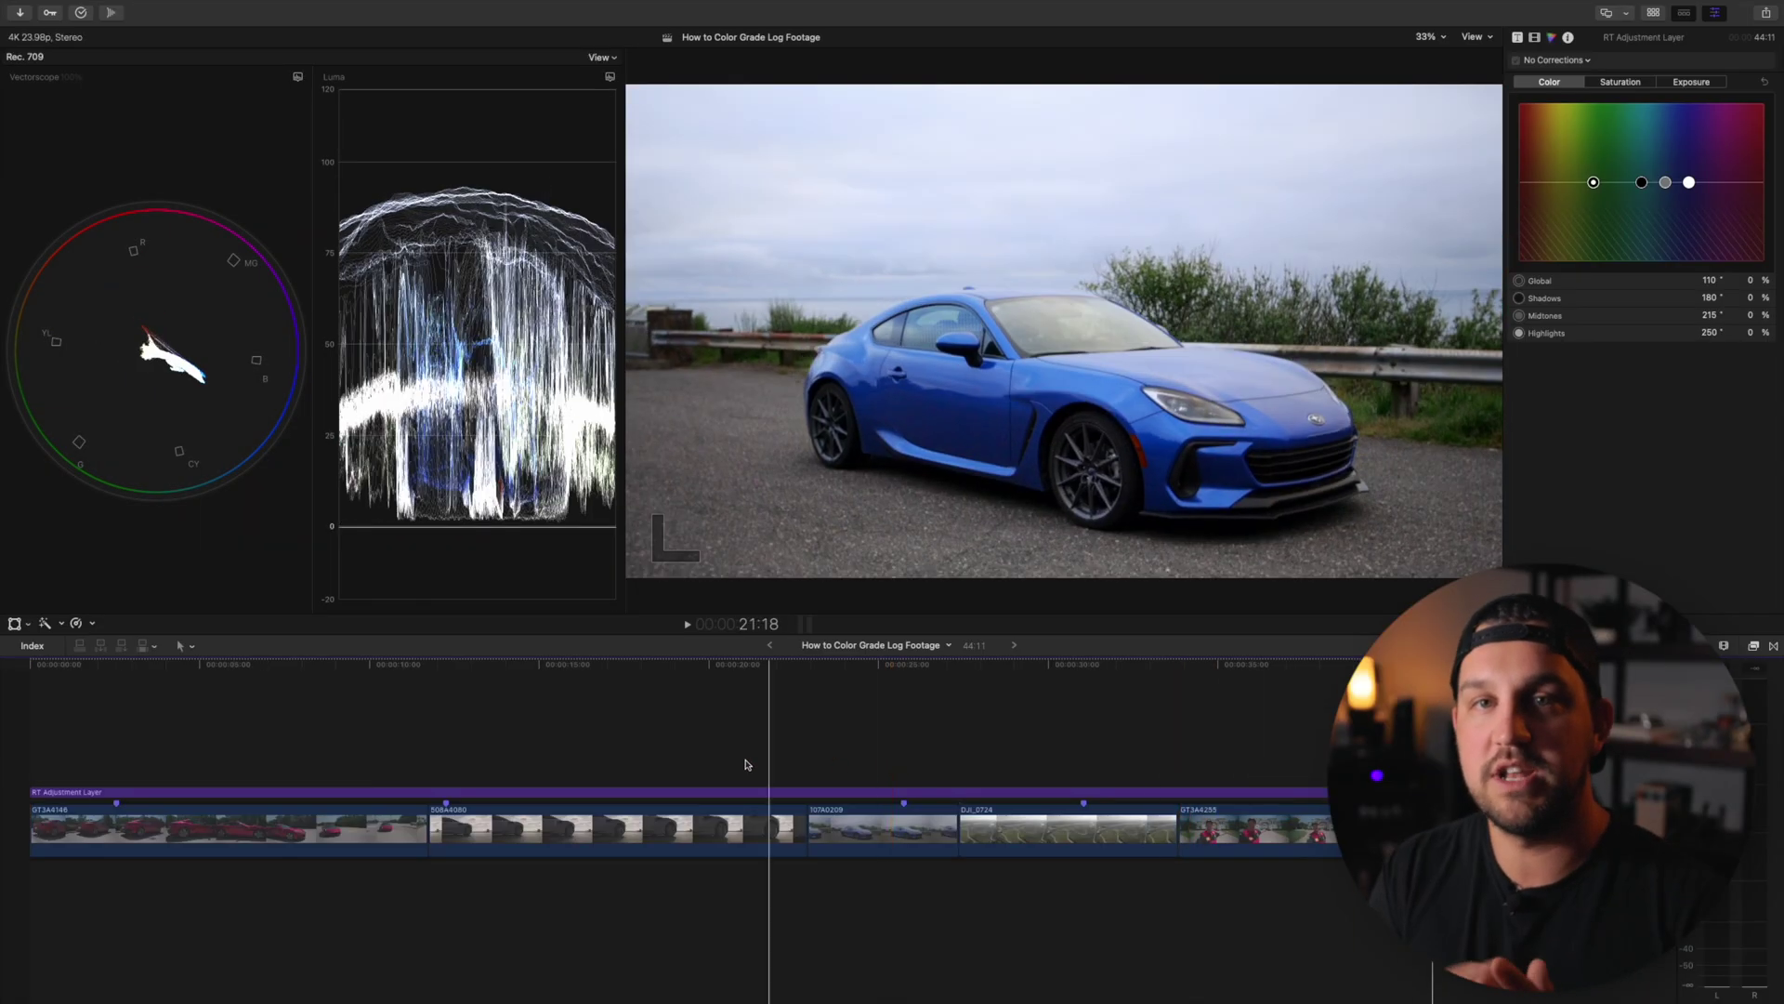
Step: Add a Custom LUT effect to the RT Adjustment Layer, choose The Car Creative - Posh and set its mix to 0.87
left_click(559, 792)
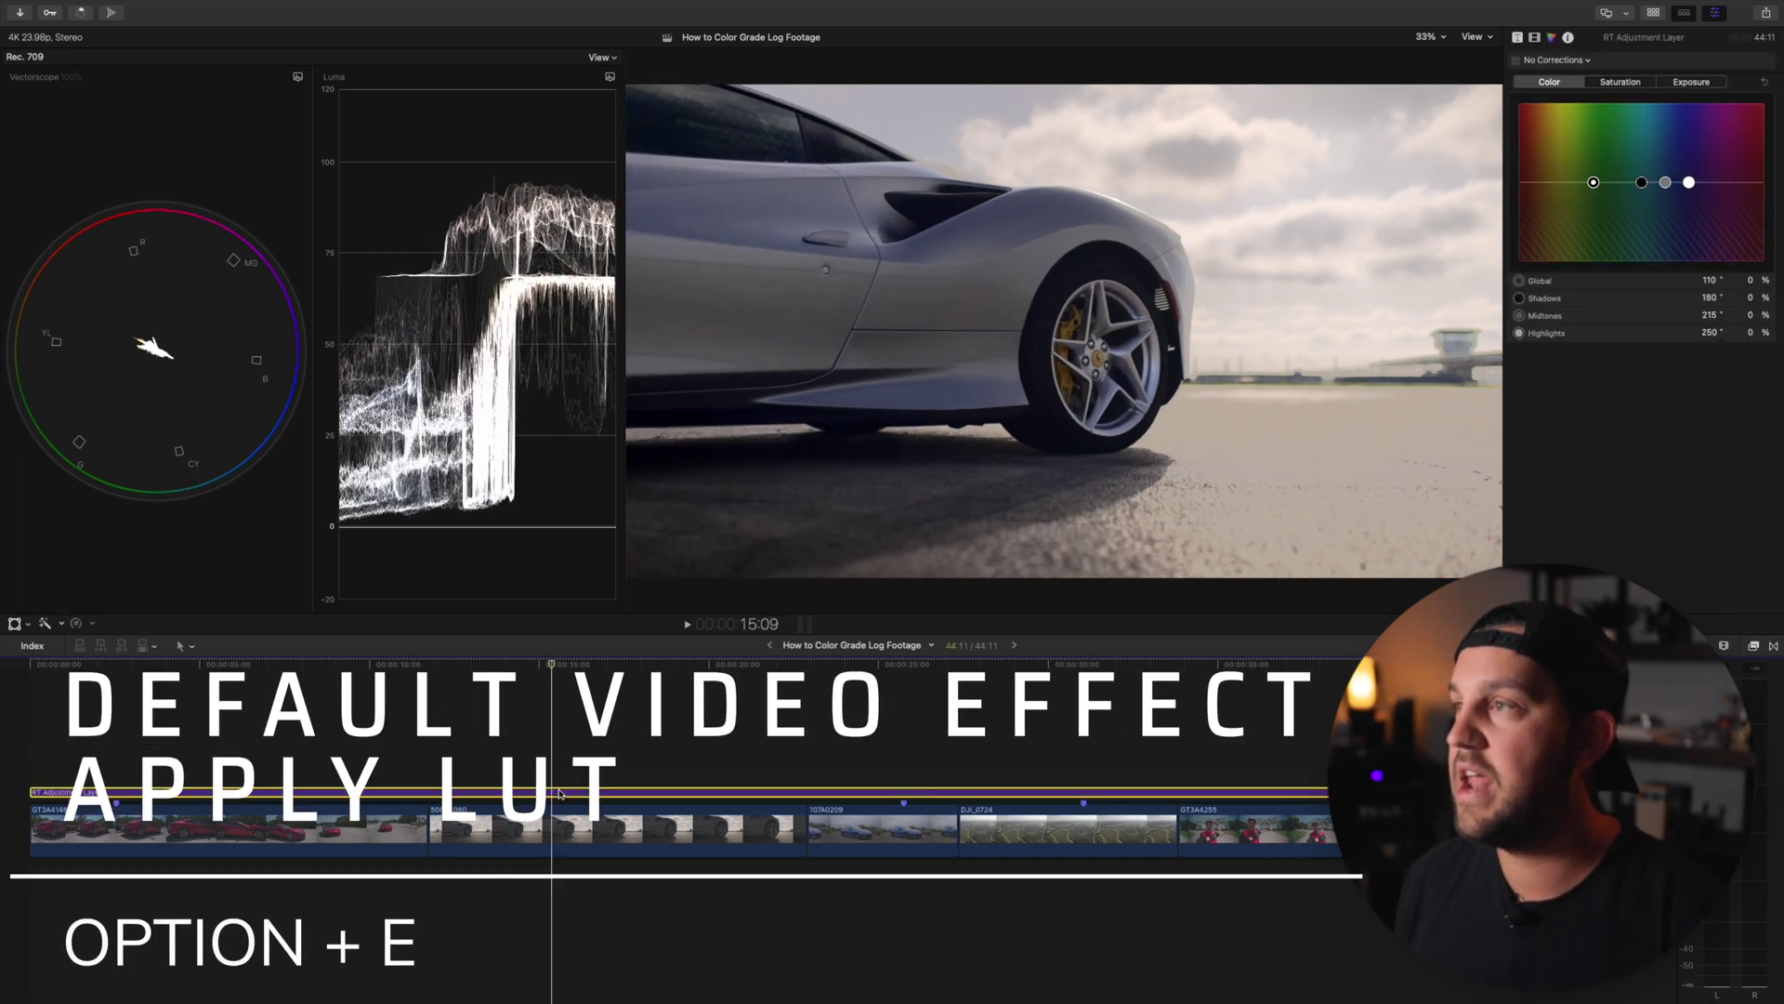
key("alt+e")
left_click(1534, 38)
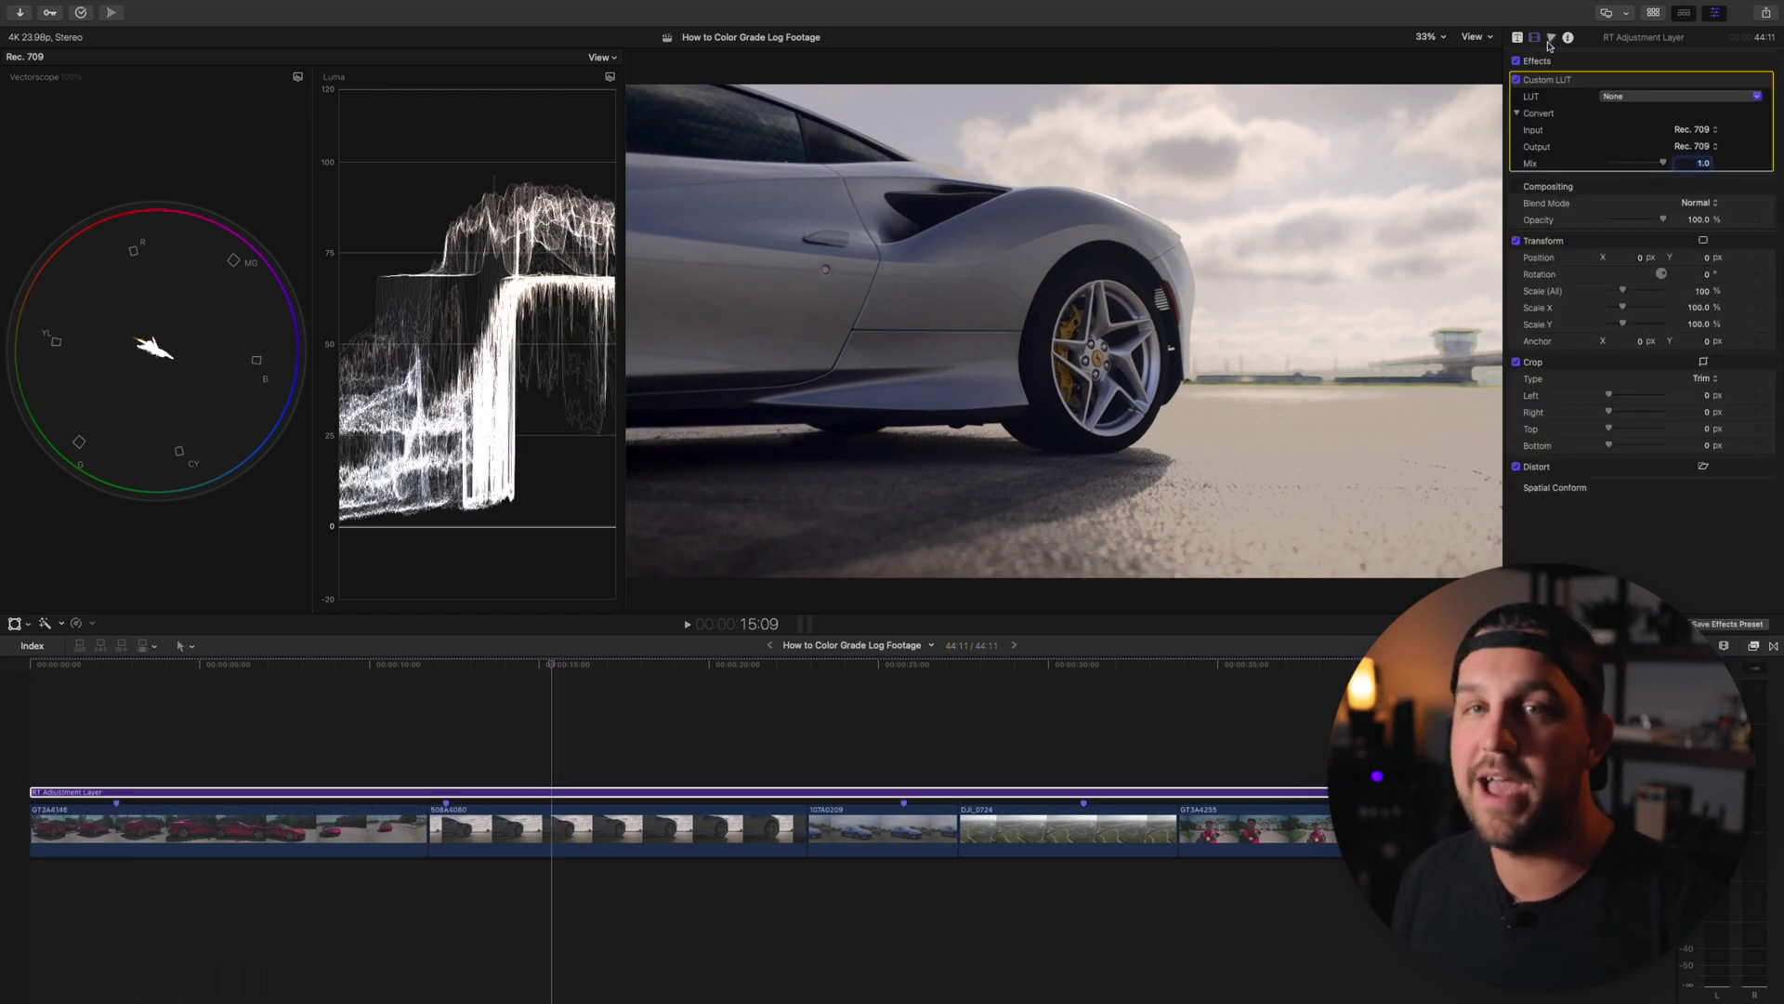
left_click(1646, 100)
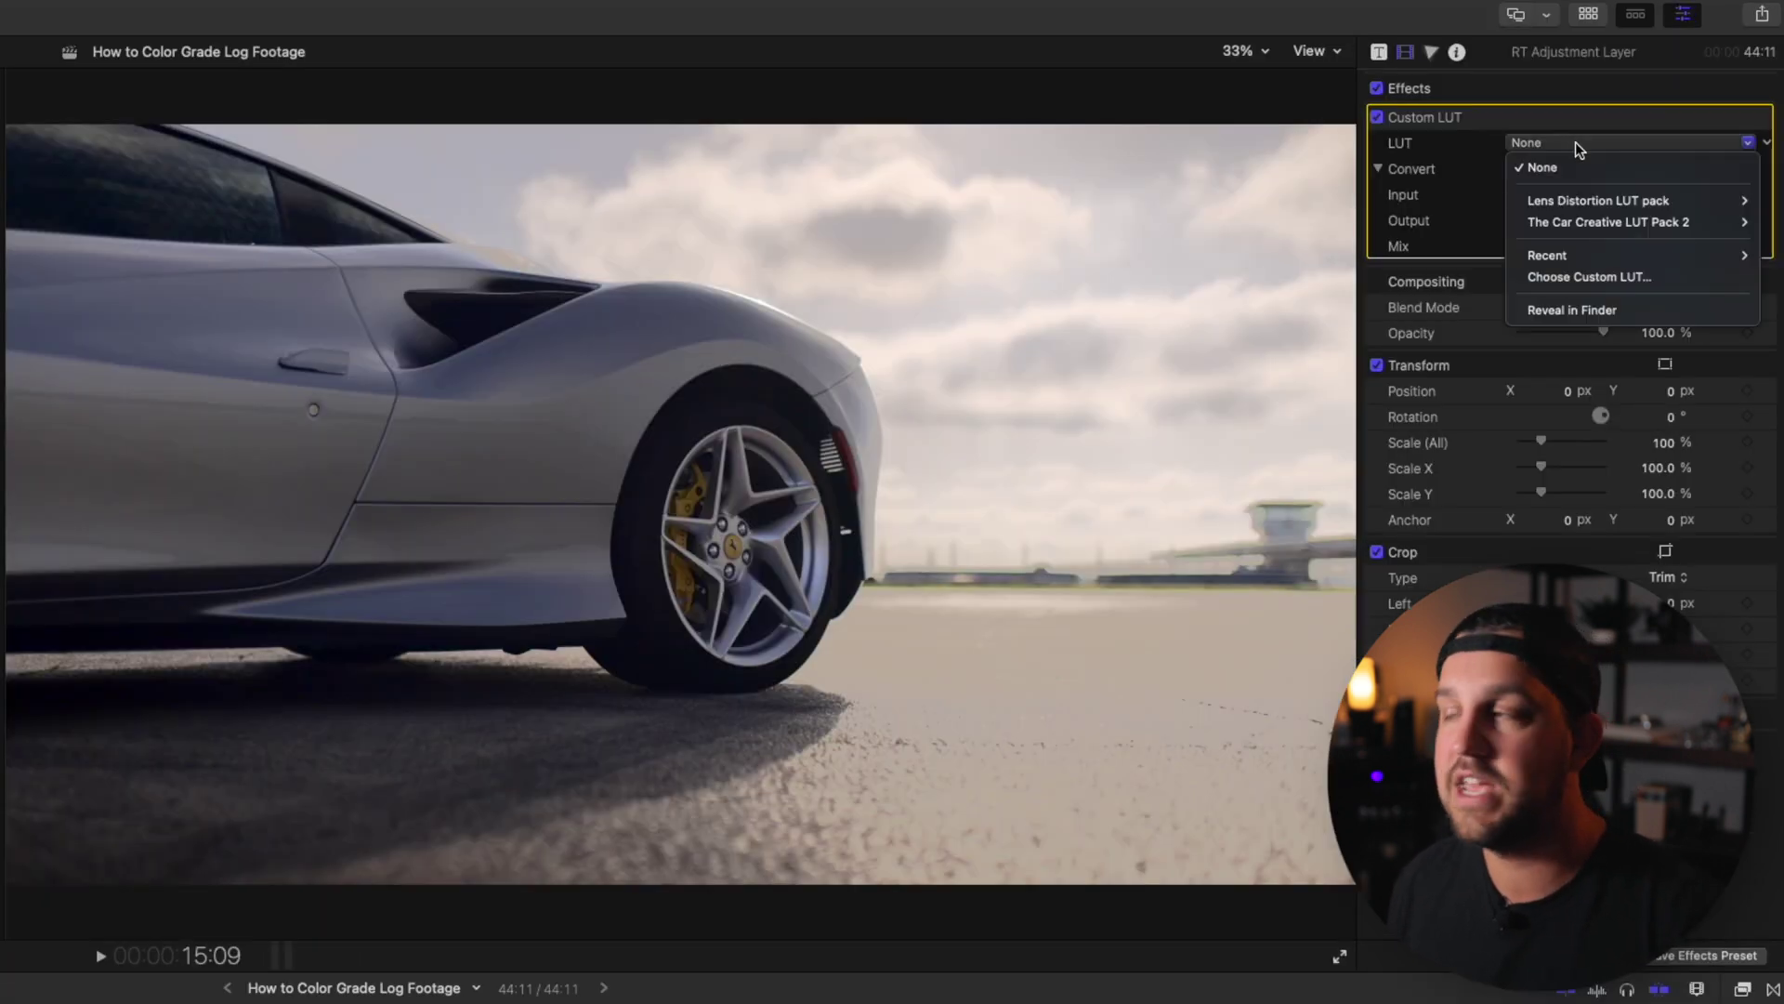
mouse_move(1596, 230)
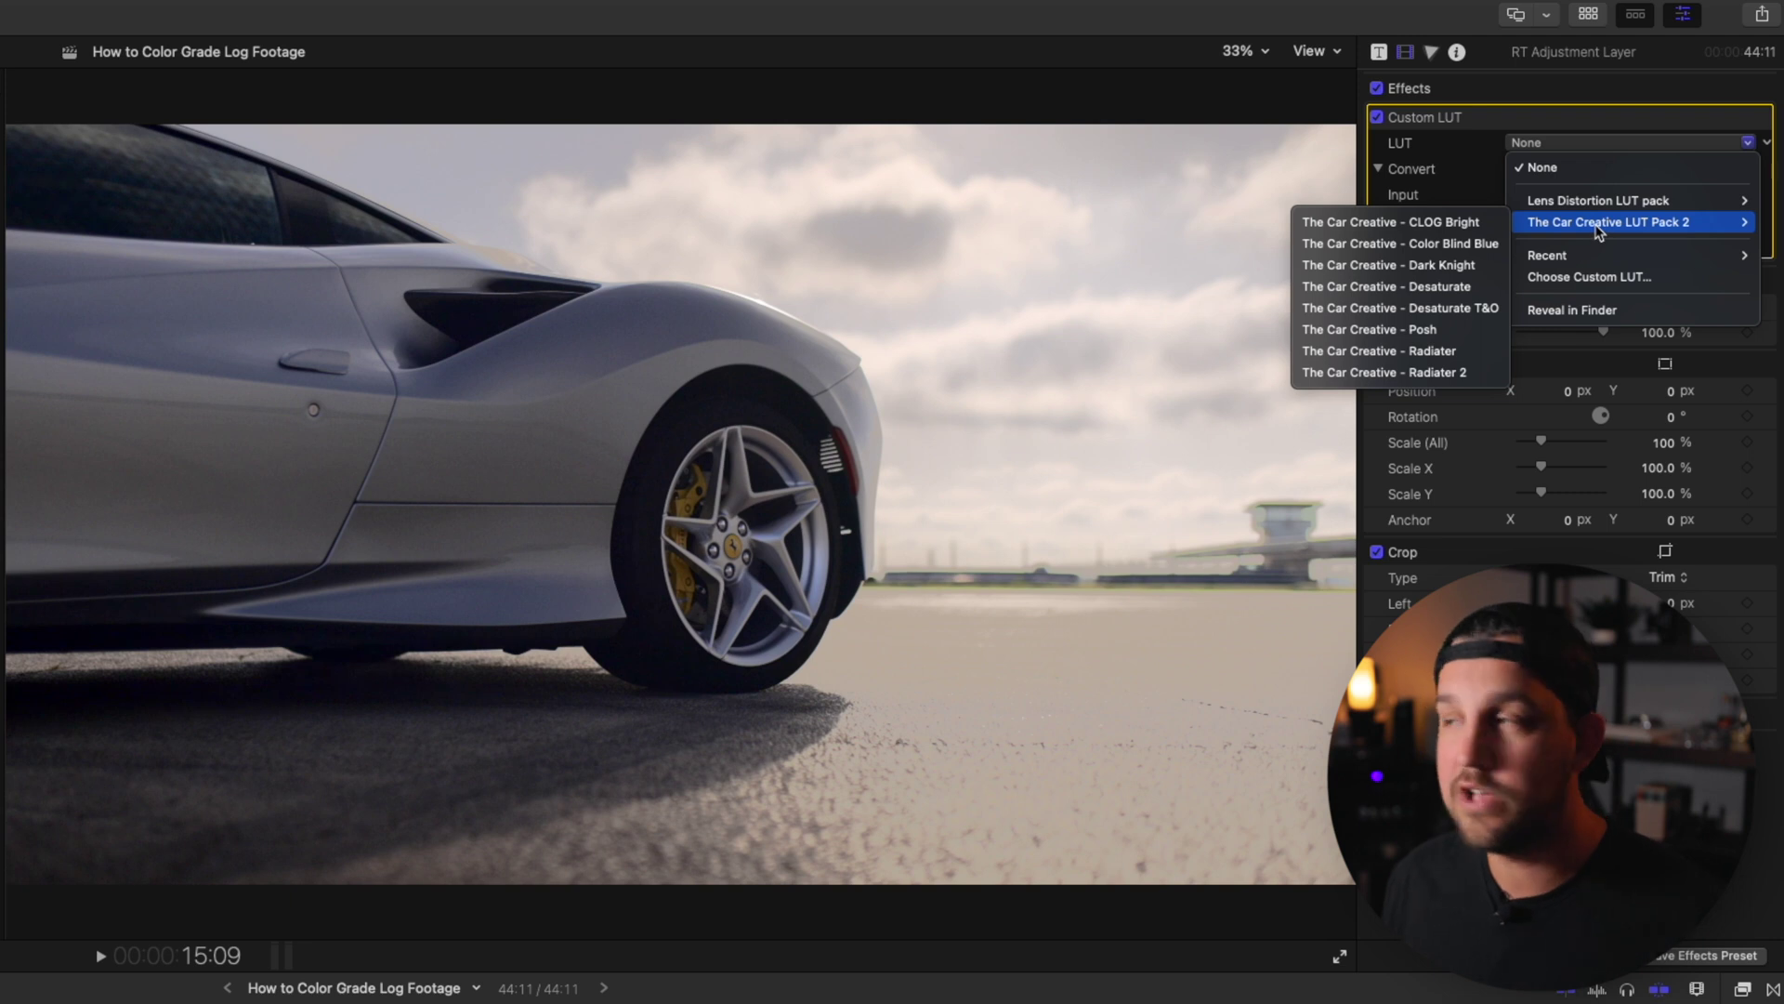
left_click(1450, 331)
mouse_move(1605, 251)
left_mouse_down()
mouse_move(1501, 254)
mouse_move(1628, 255)
mouse_move(1562, 251)
mouse_move(1595, 261)
left_mouse_up()
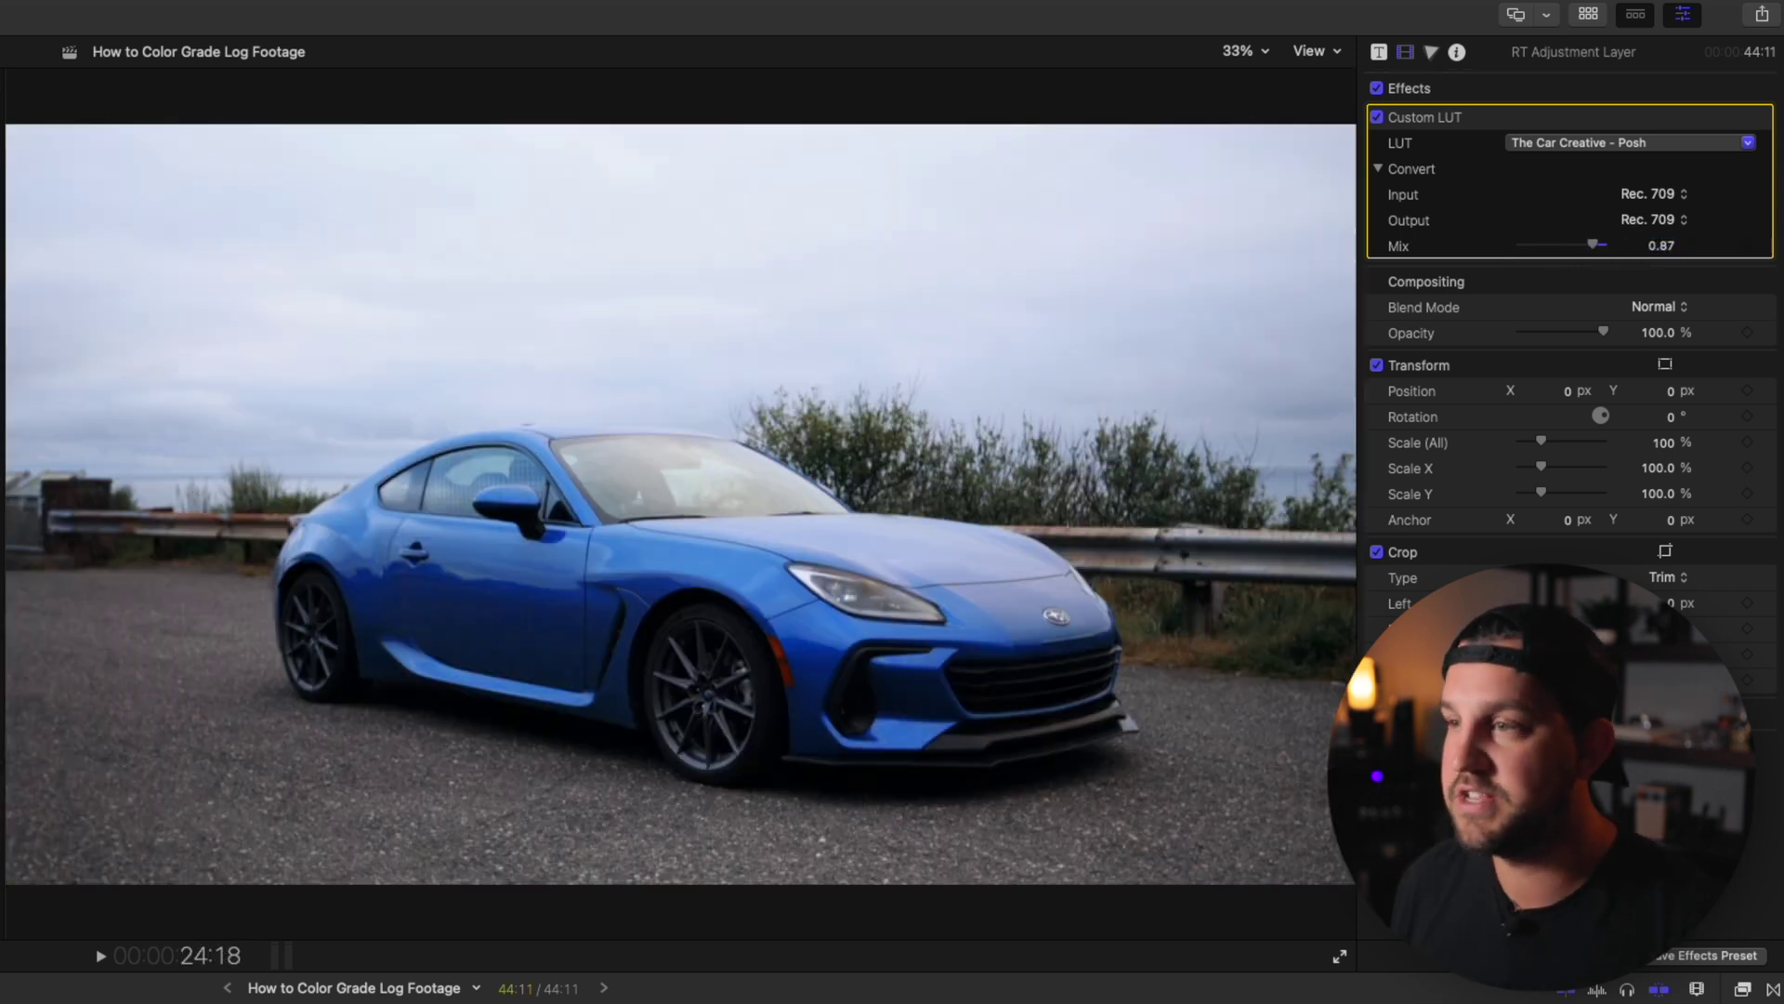